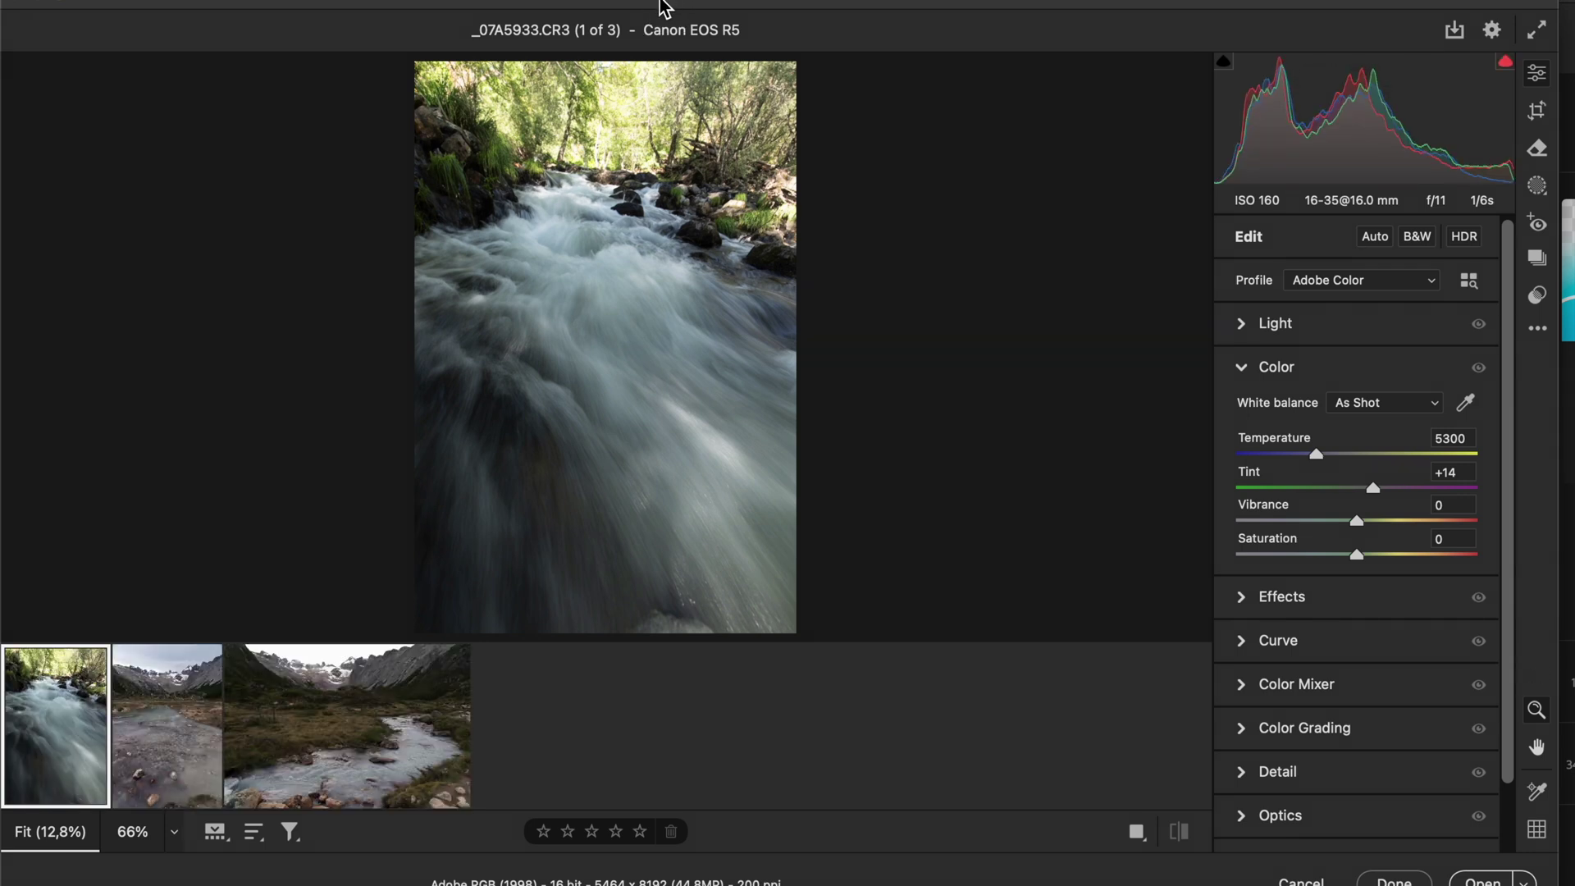
Browse the Adobe Raw profile collection and preview its profiles on the Canon river photo, leaving Adobe Color applied
{"action": "double_click", "coordinate": [664, 4]}
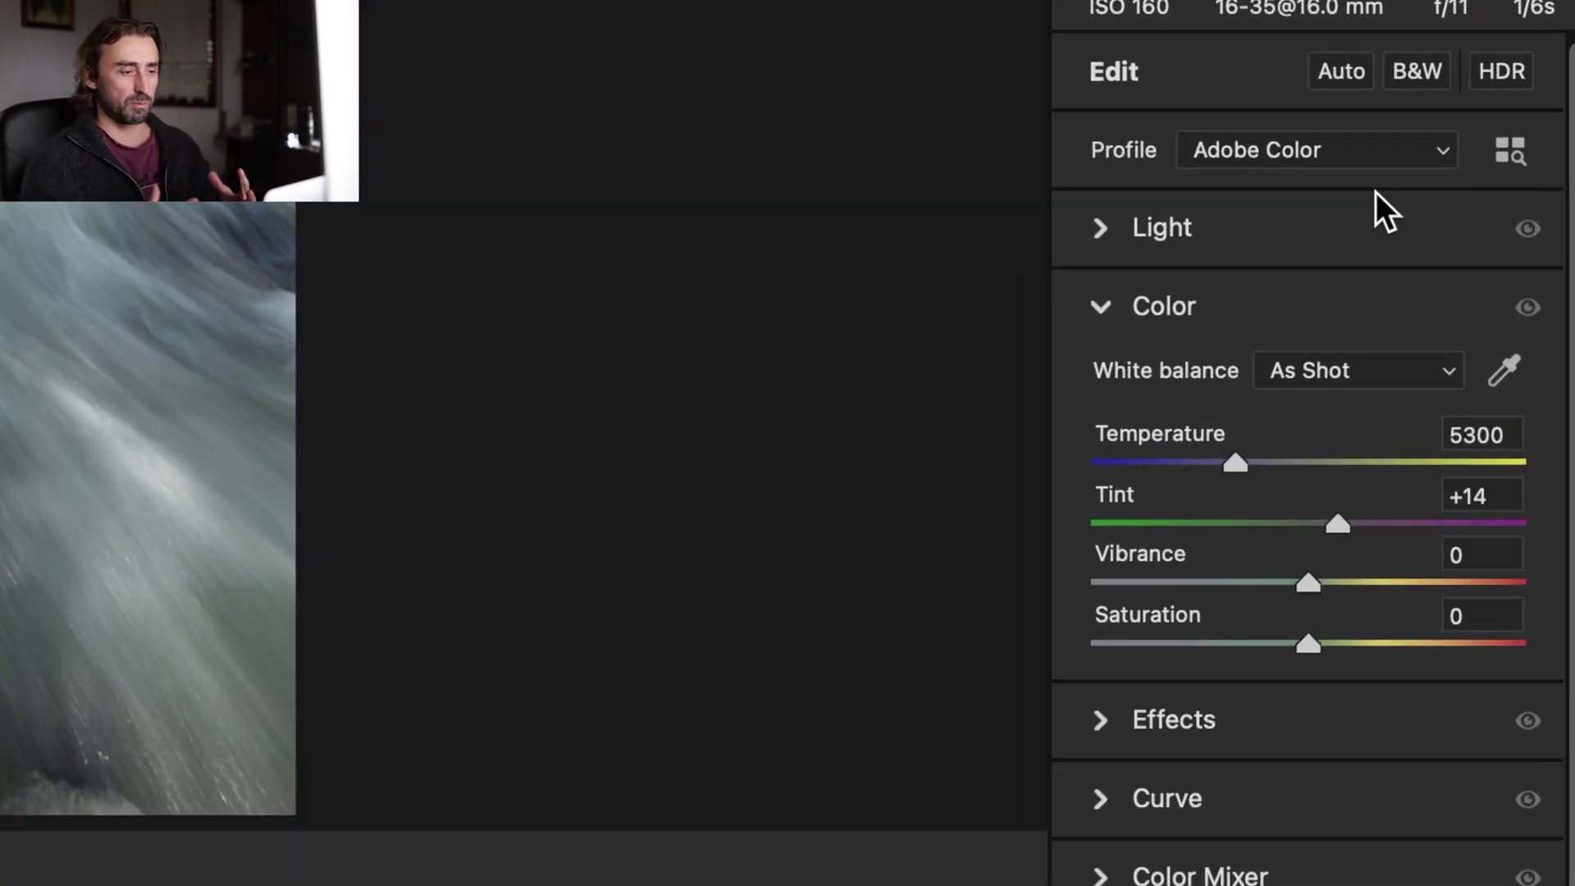
{"action": "left_click", "coordinate": [1273, 156]}
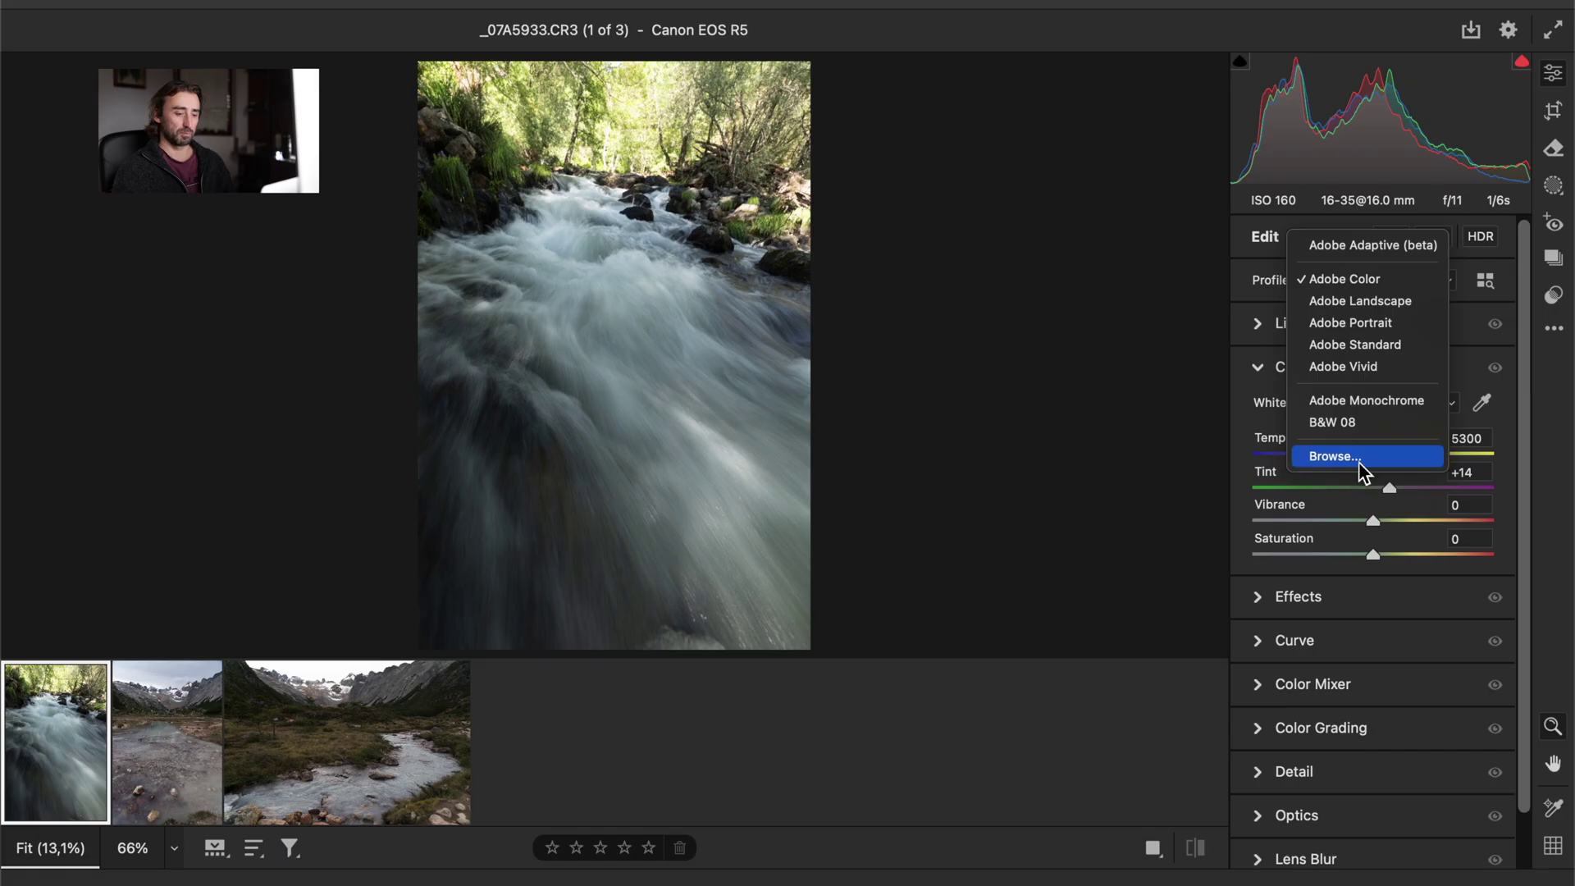
{"action": "left_click", "coordinate": [1359, 464]}
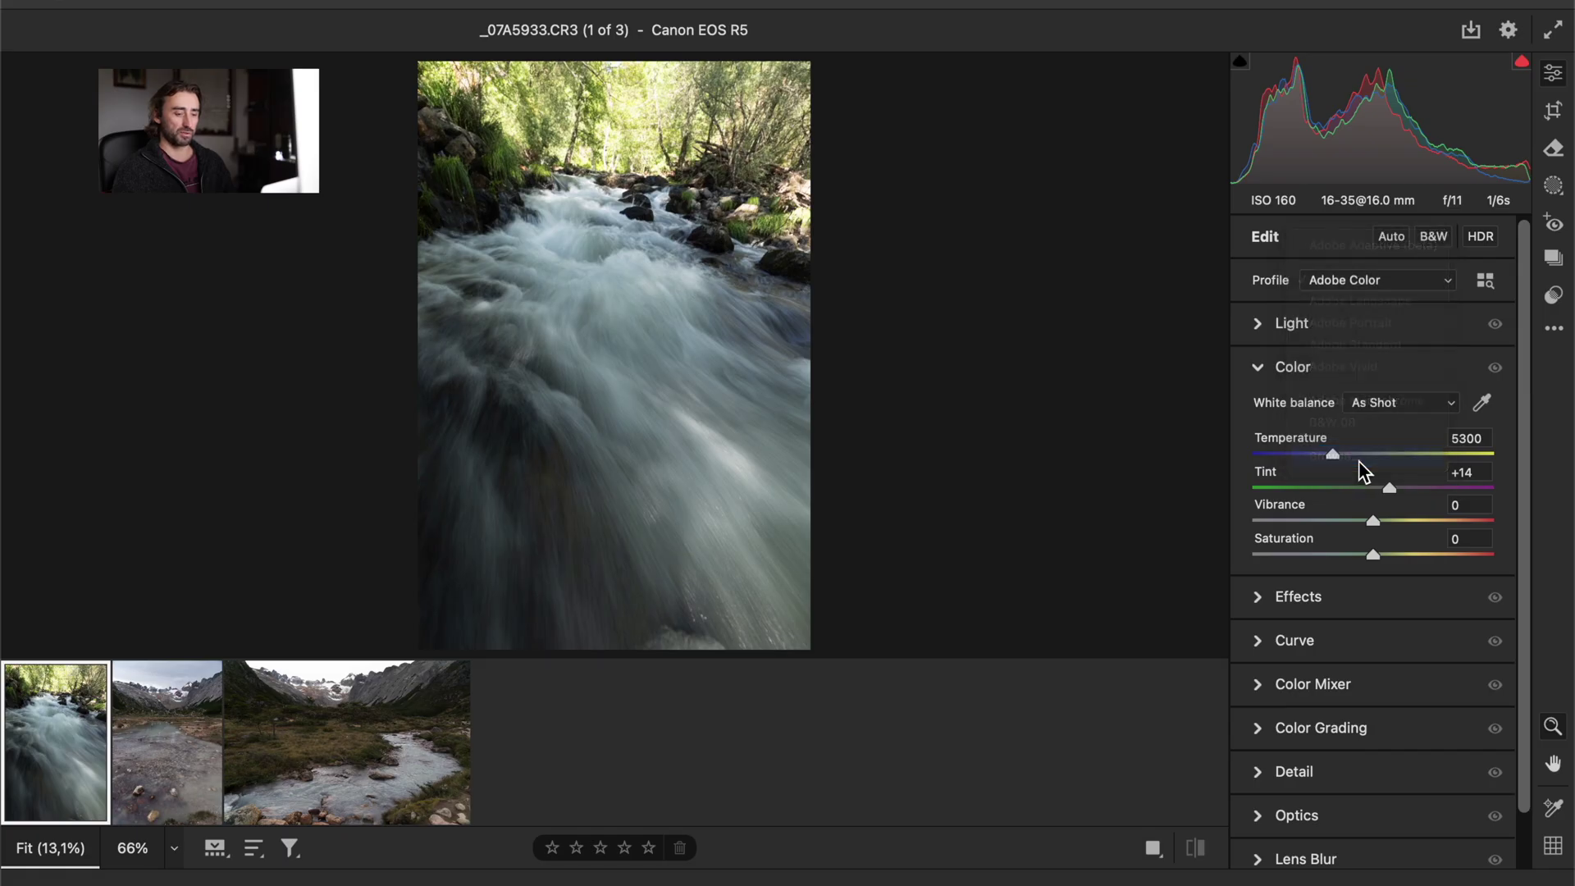
{"action": "scroll", "coordinate": [1388, 578], "scroll_direction": "down", "scroll_amount": 3}
{"action": "scroll", "coordinate": [1387, 584], "scroll_direction": "down", "scroll_amount": 3}
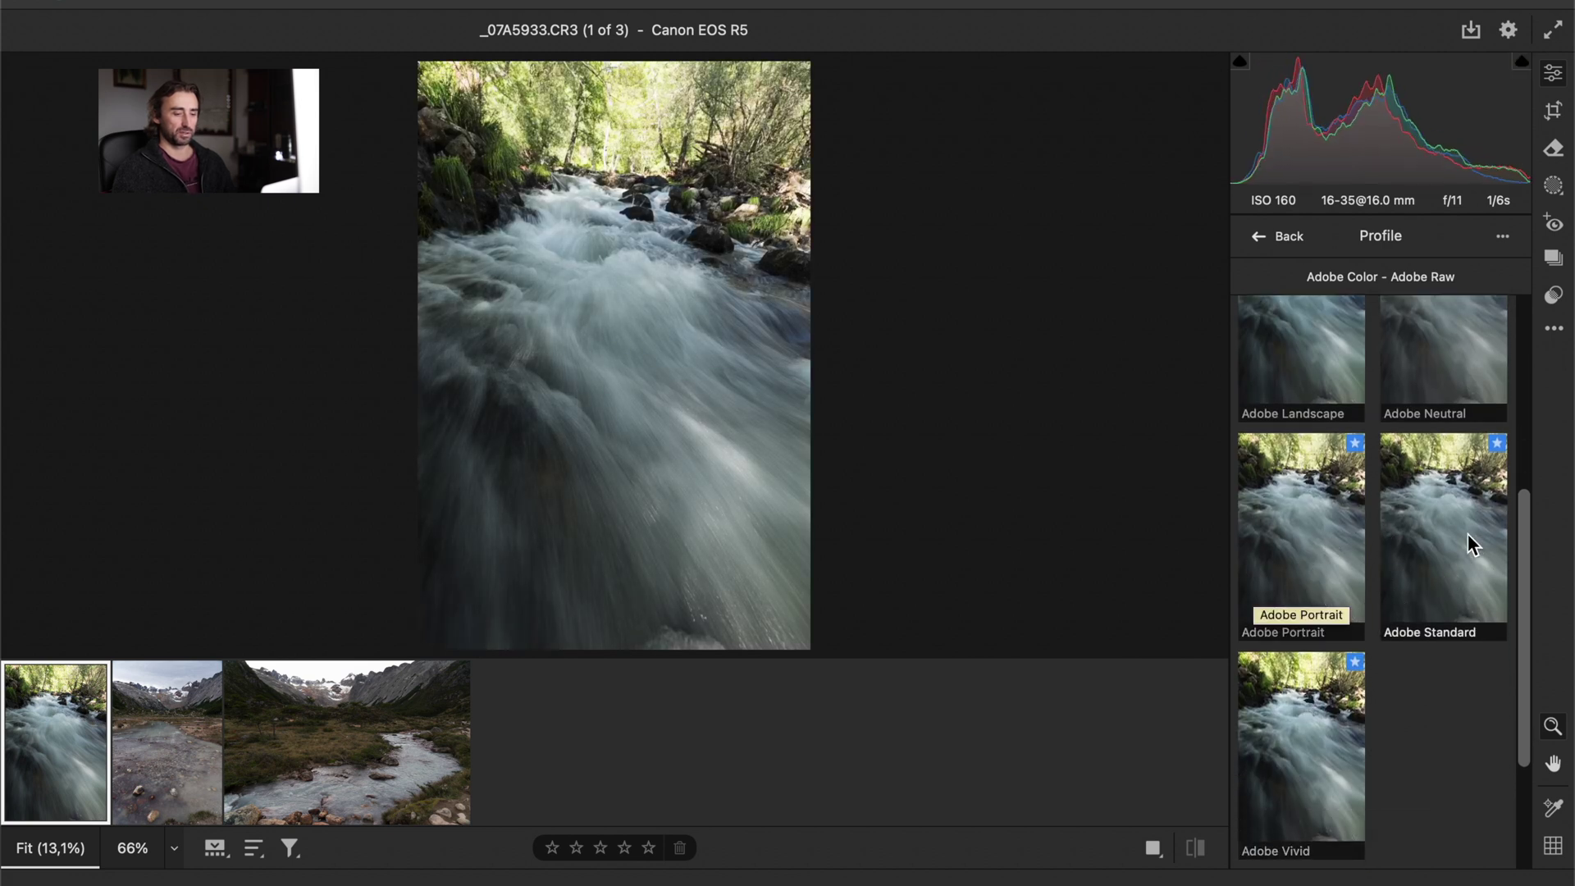
{"action": "scroll", "coordinate": [1467, 531], "scroll_direction": "up", "scroll_amount": 2}
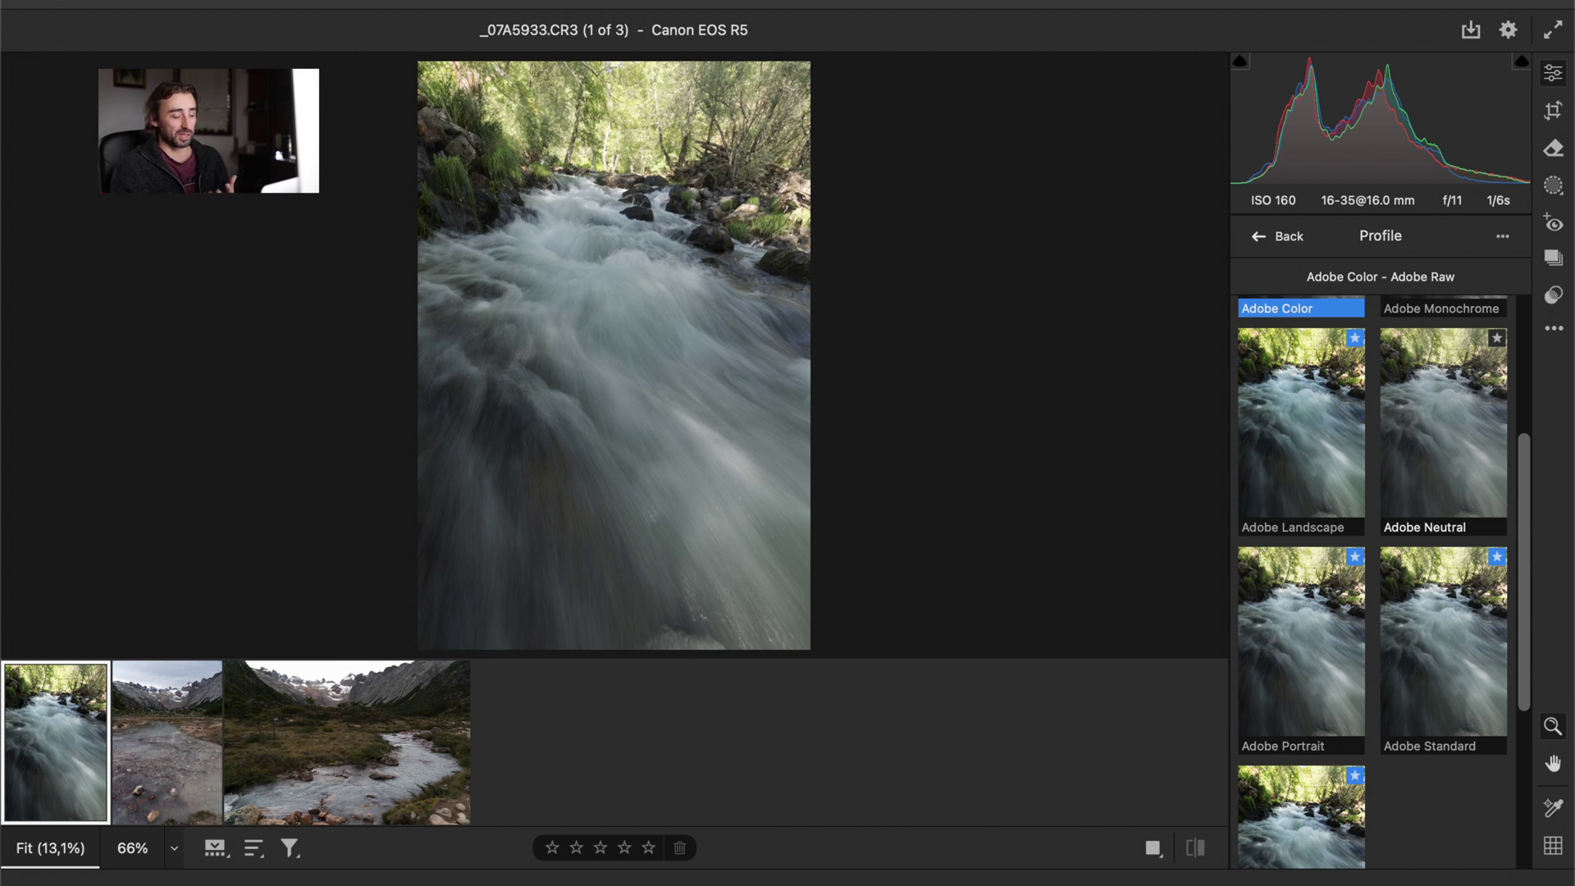
{"action": "scroll", "coordinate": [1476, 461], "scroll_direction": "up", "scroll_amount": 1}
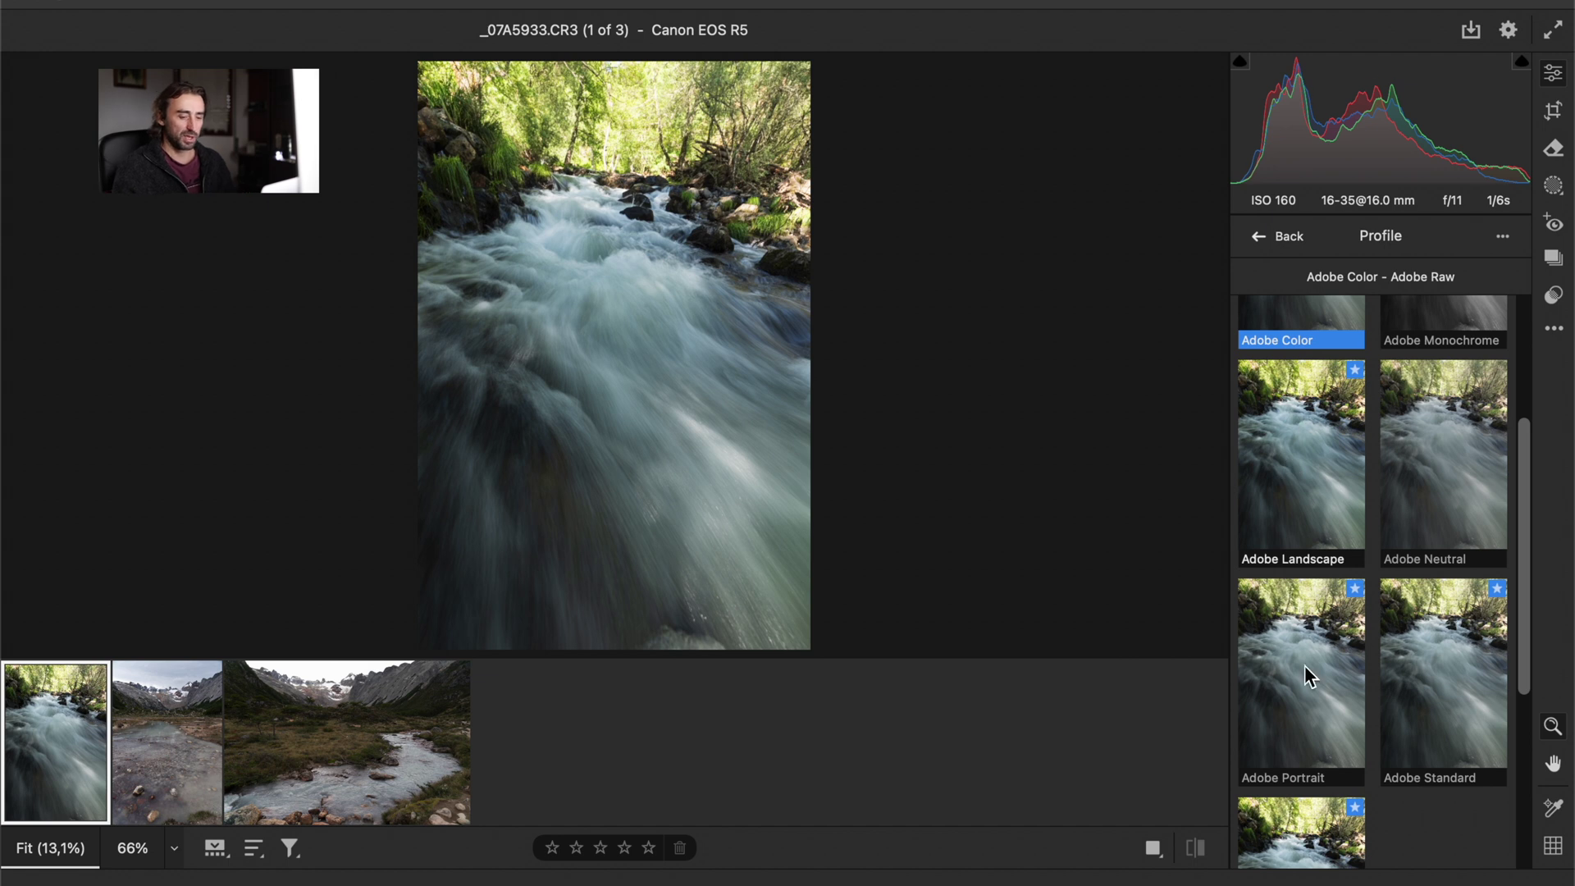
{"action": "scroll", "coordinate": [1303, 666], "scroll_direction": "down", "scroll_amount": 5}
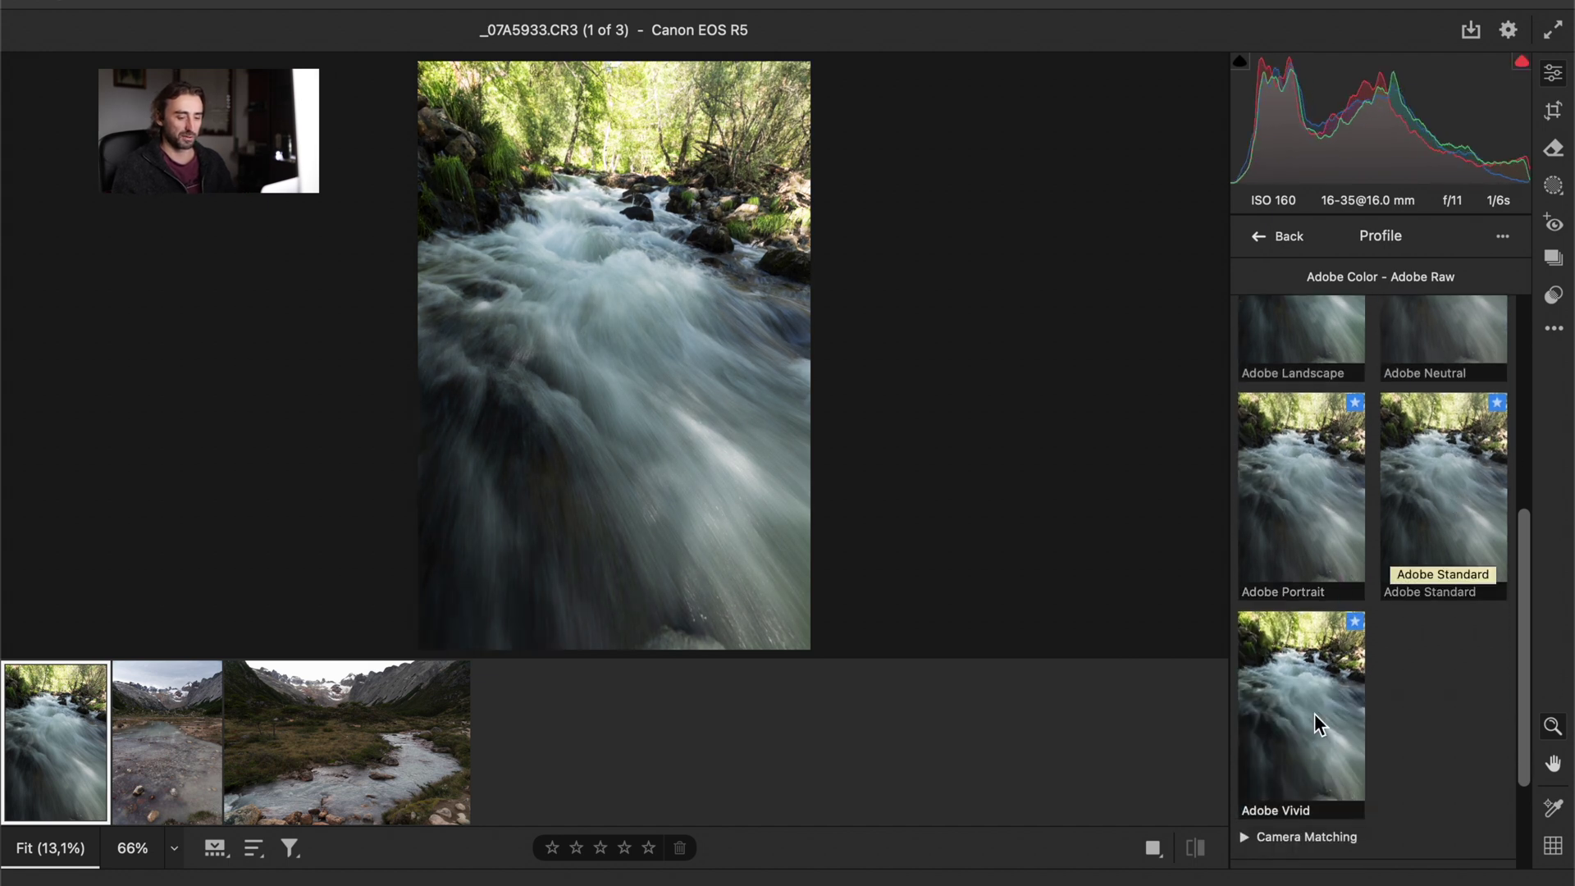
{"action": "scroll", "coordinate": [1314, 712], "scroll_direction": "up", "scroll_amount": 10}
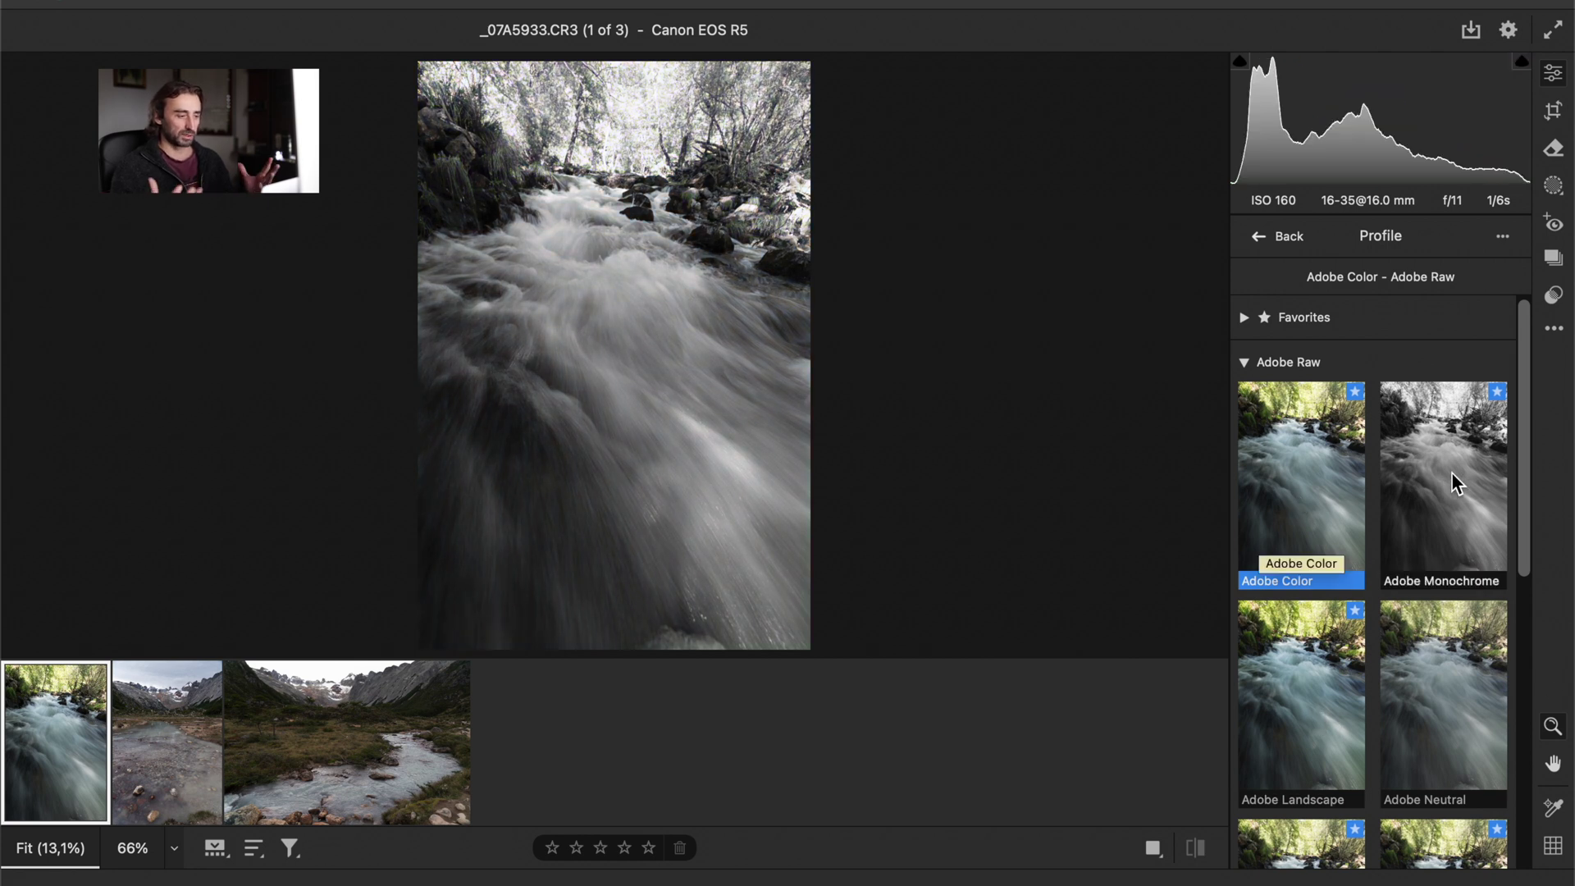
{"action": "left_click", "coordinate": [1246, 362]}
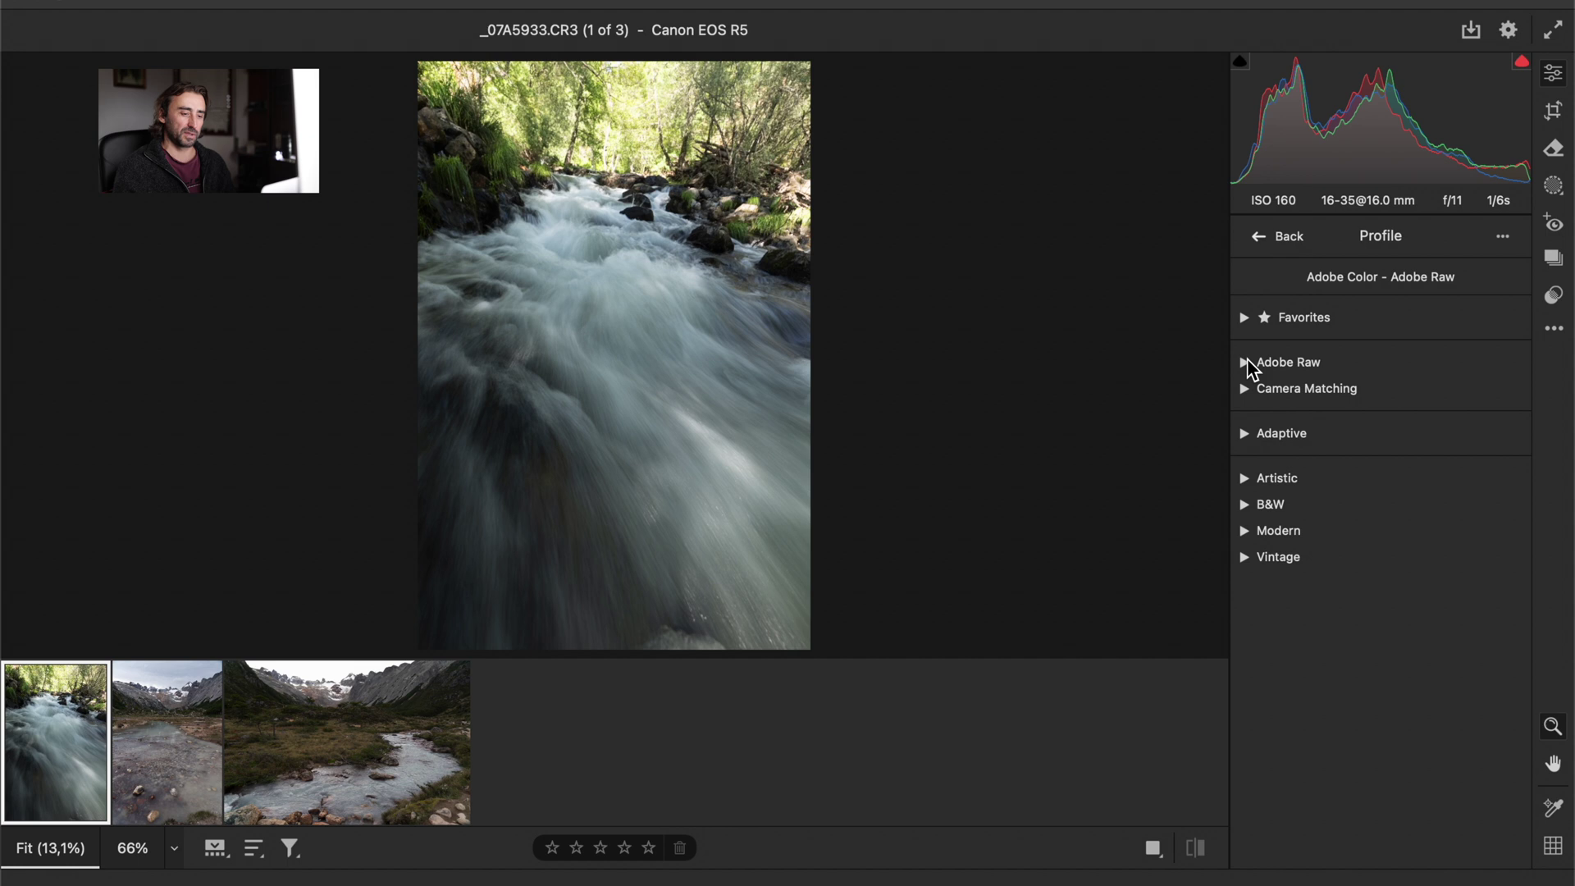
{"action": "left_click", "coordinate": [1261, 238]}
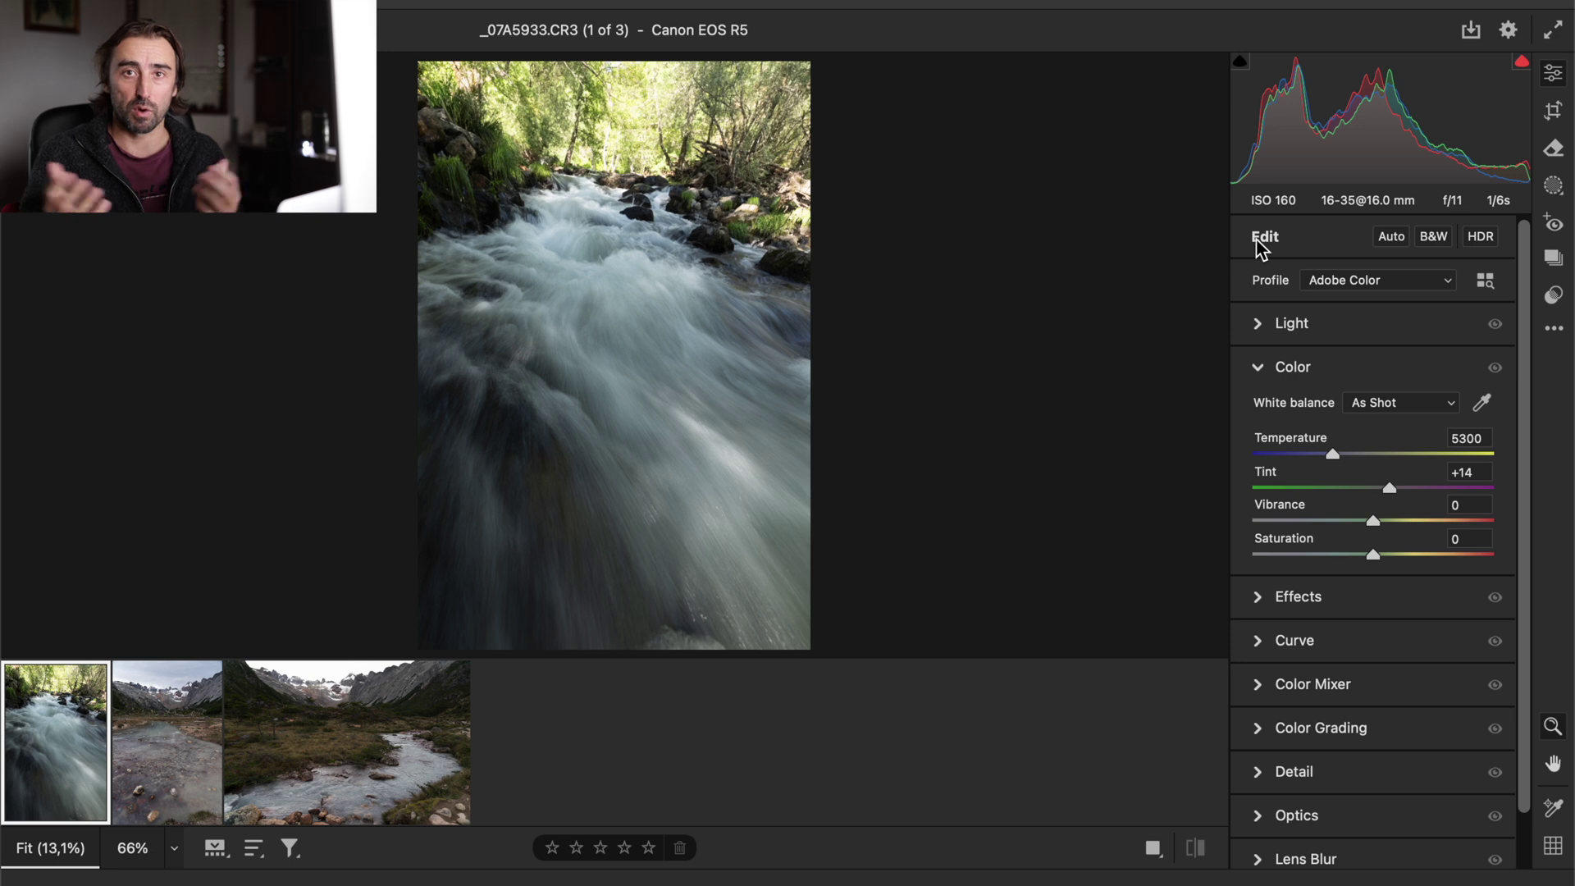
Apply the Adobe Adaptive (beta) profile to _07A5933.CR3 at an amount of 100 and compare it with the default settings
{"action": "left_click", "coordinate": [1355, 280]}
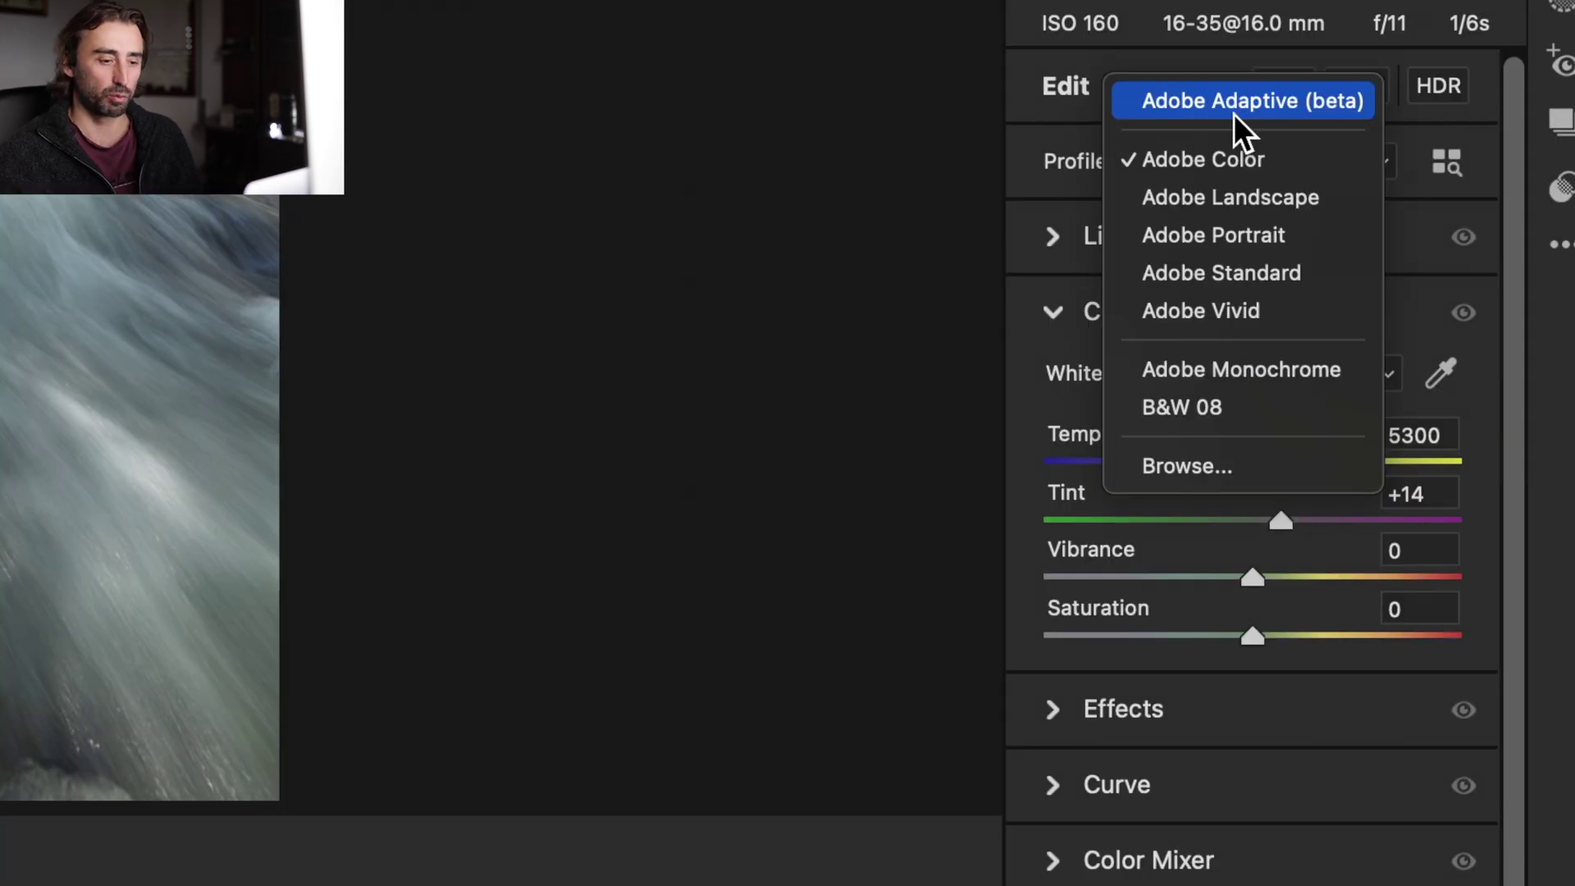
{"action": "left_click", "coordinate": [1364, 248]}
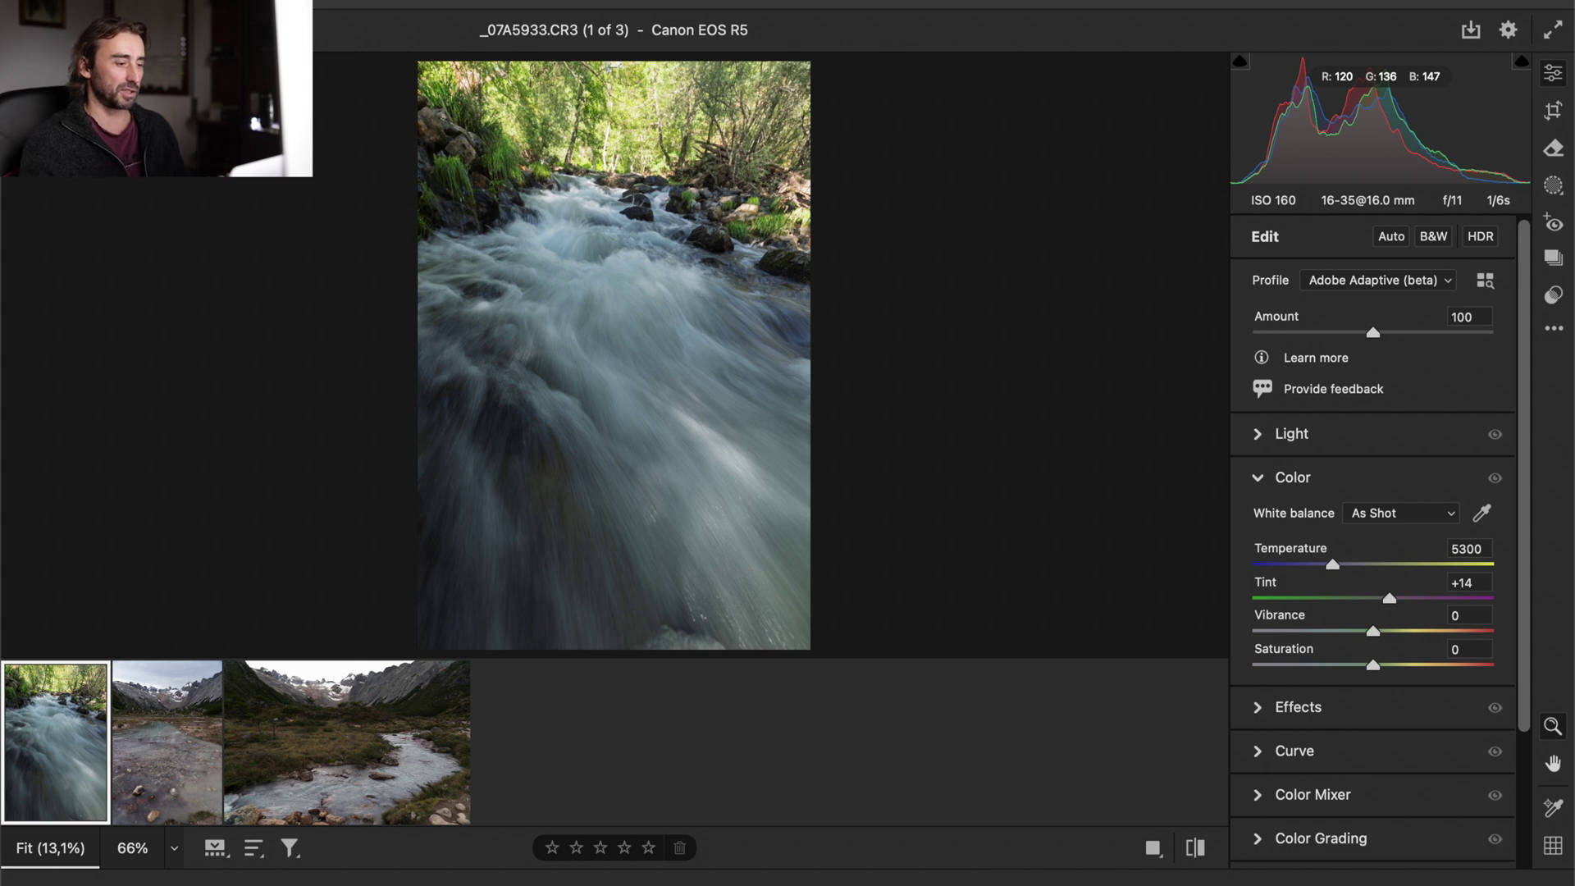
{"action": "left_click", "coordinate": [1199, 855]}
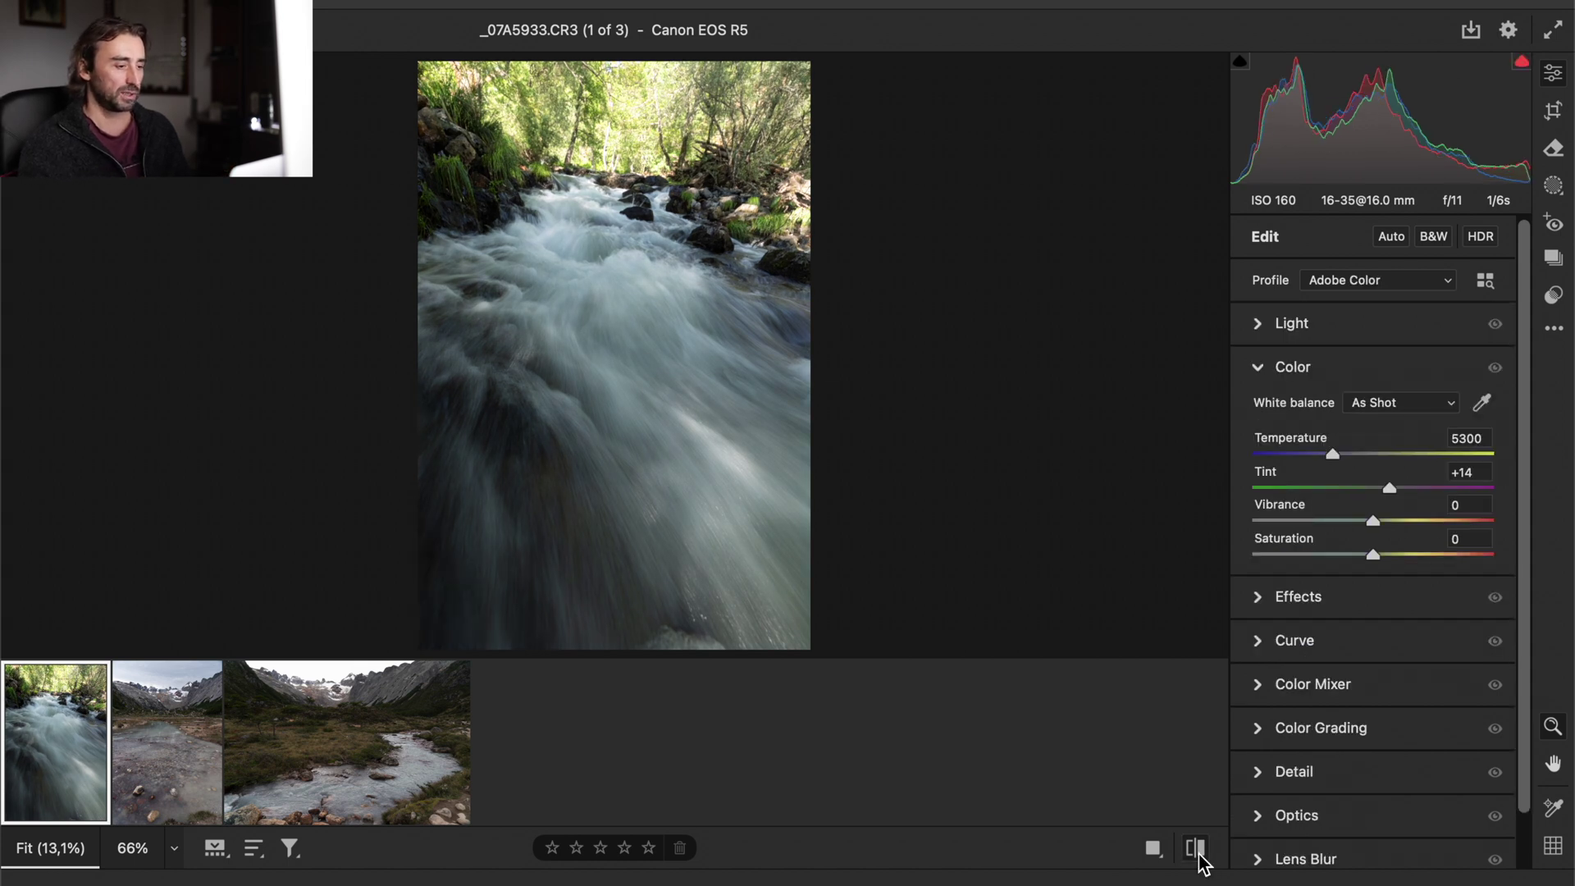
{"action": "left_click", "coordinate": [1199, 855]}
{"action": "left_click", "coordinate": [1199, 855]}
{"action": "left_click", "coordinate": [1197, 855]}
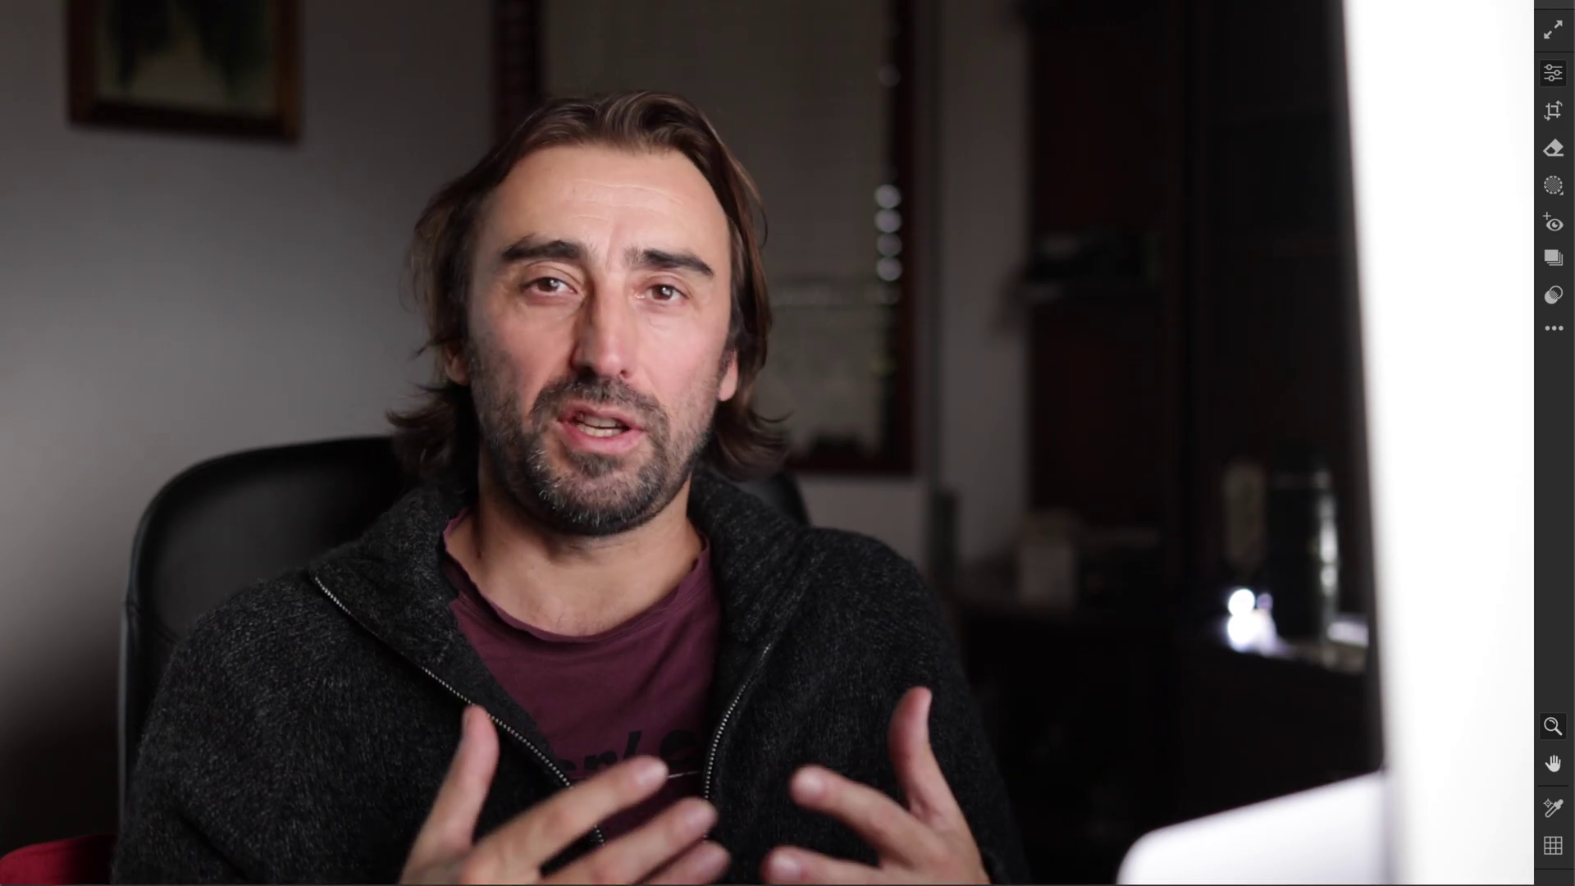
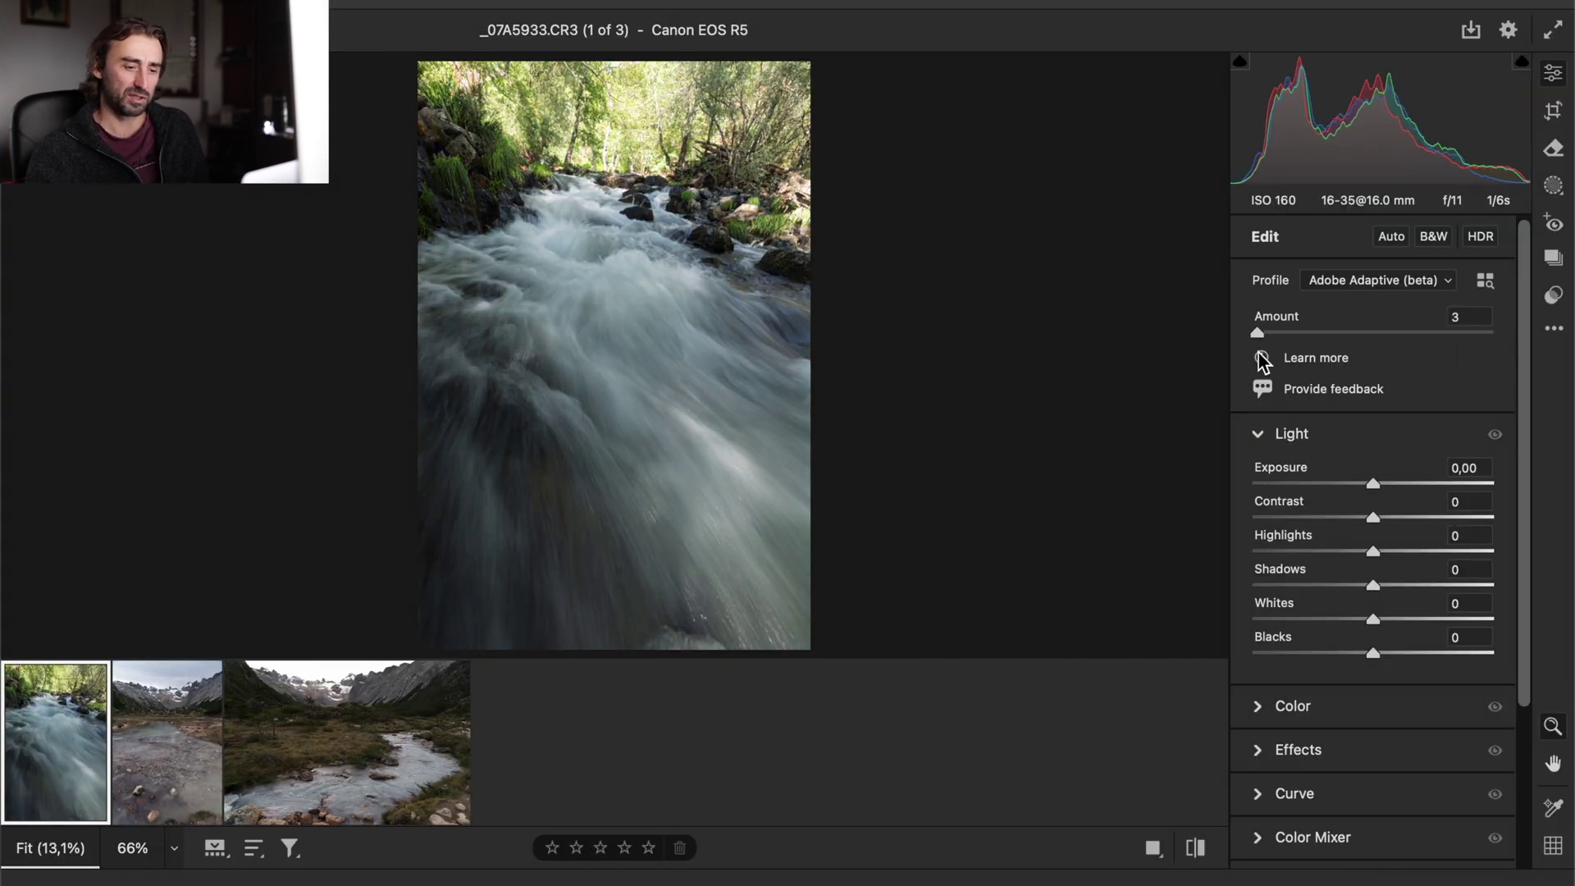
{"action": "left_click_drag", "start_coordinate": [1261, 361], "coordinate": [1381, 361]}
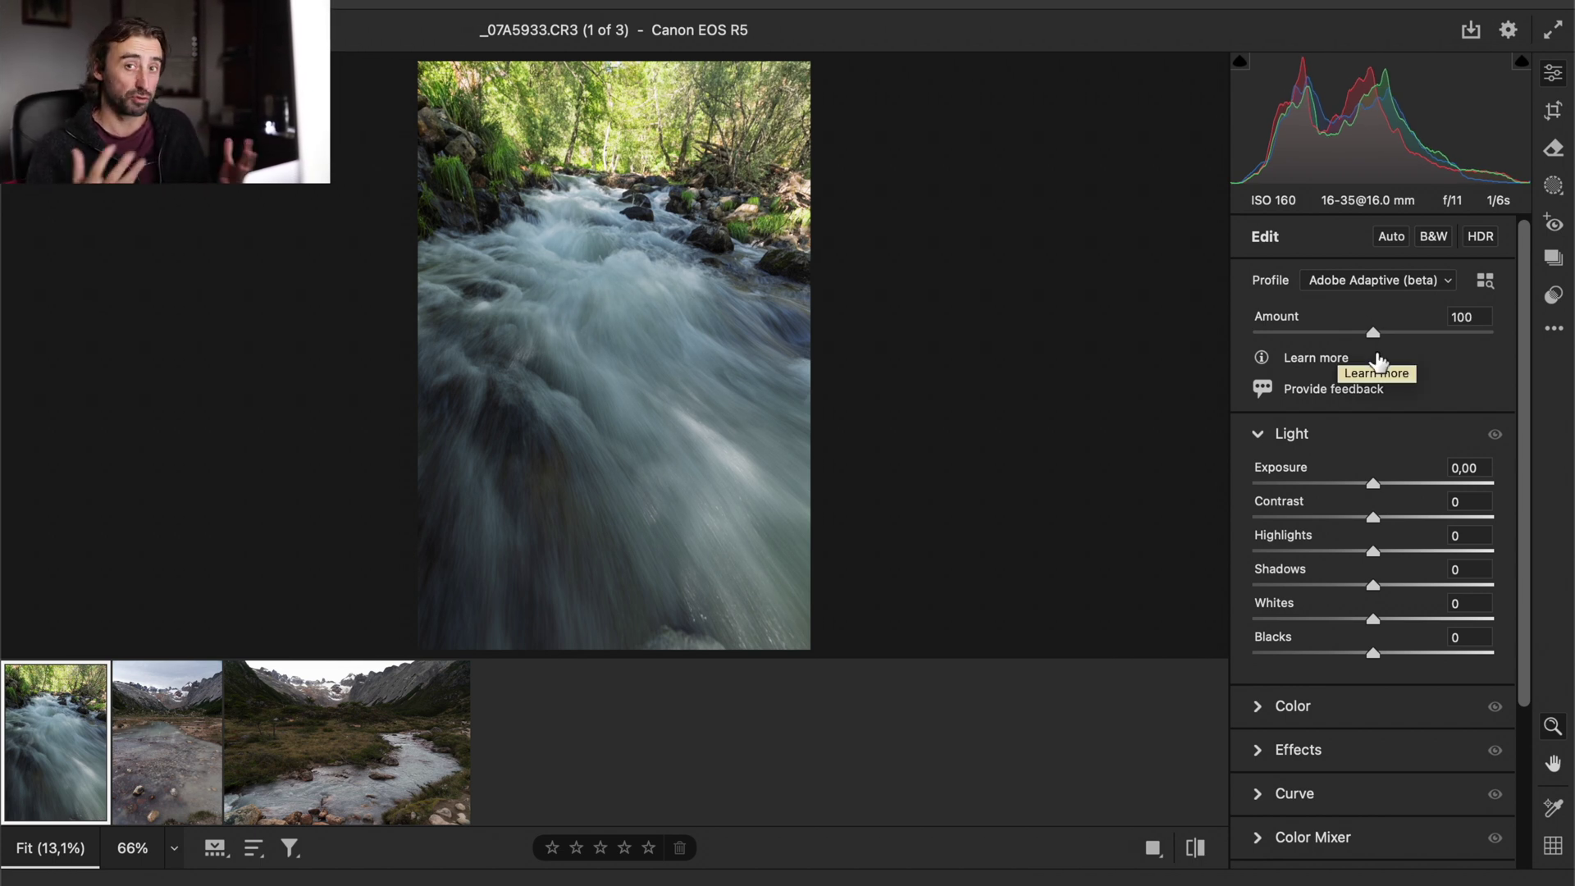
Apply the Adobe Adaptive (beta) profile to the second photo, _DSC0610.ARW, and compare it with the default settings
{"action": "mouse_move", "coordinate": [204, 750]}
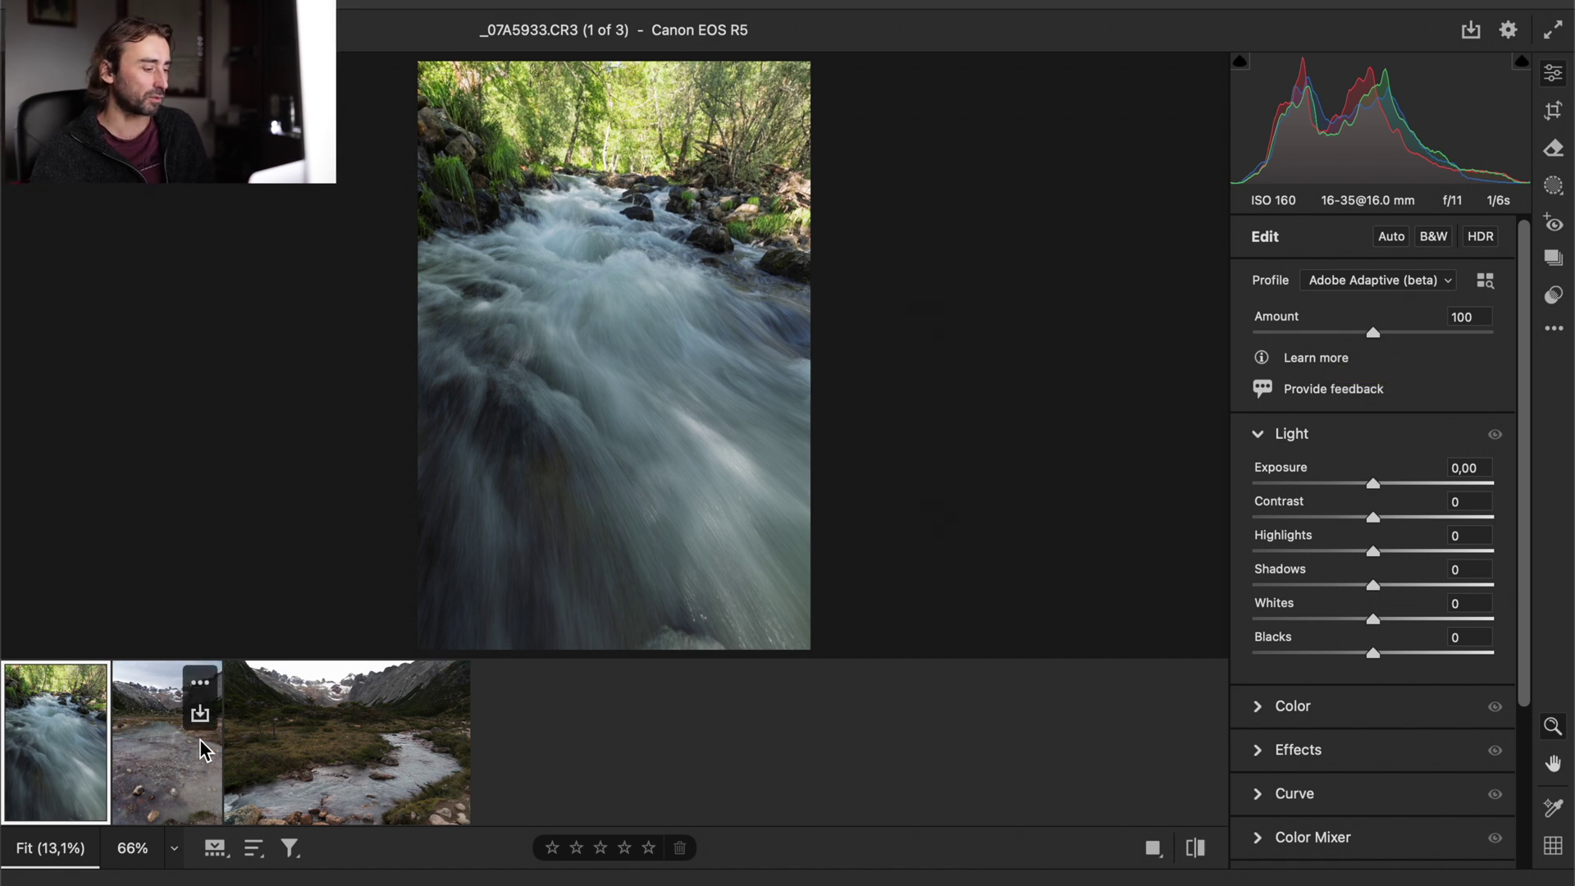
{"action": "left_click", "coordinate": [161, 771]}
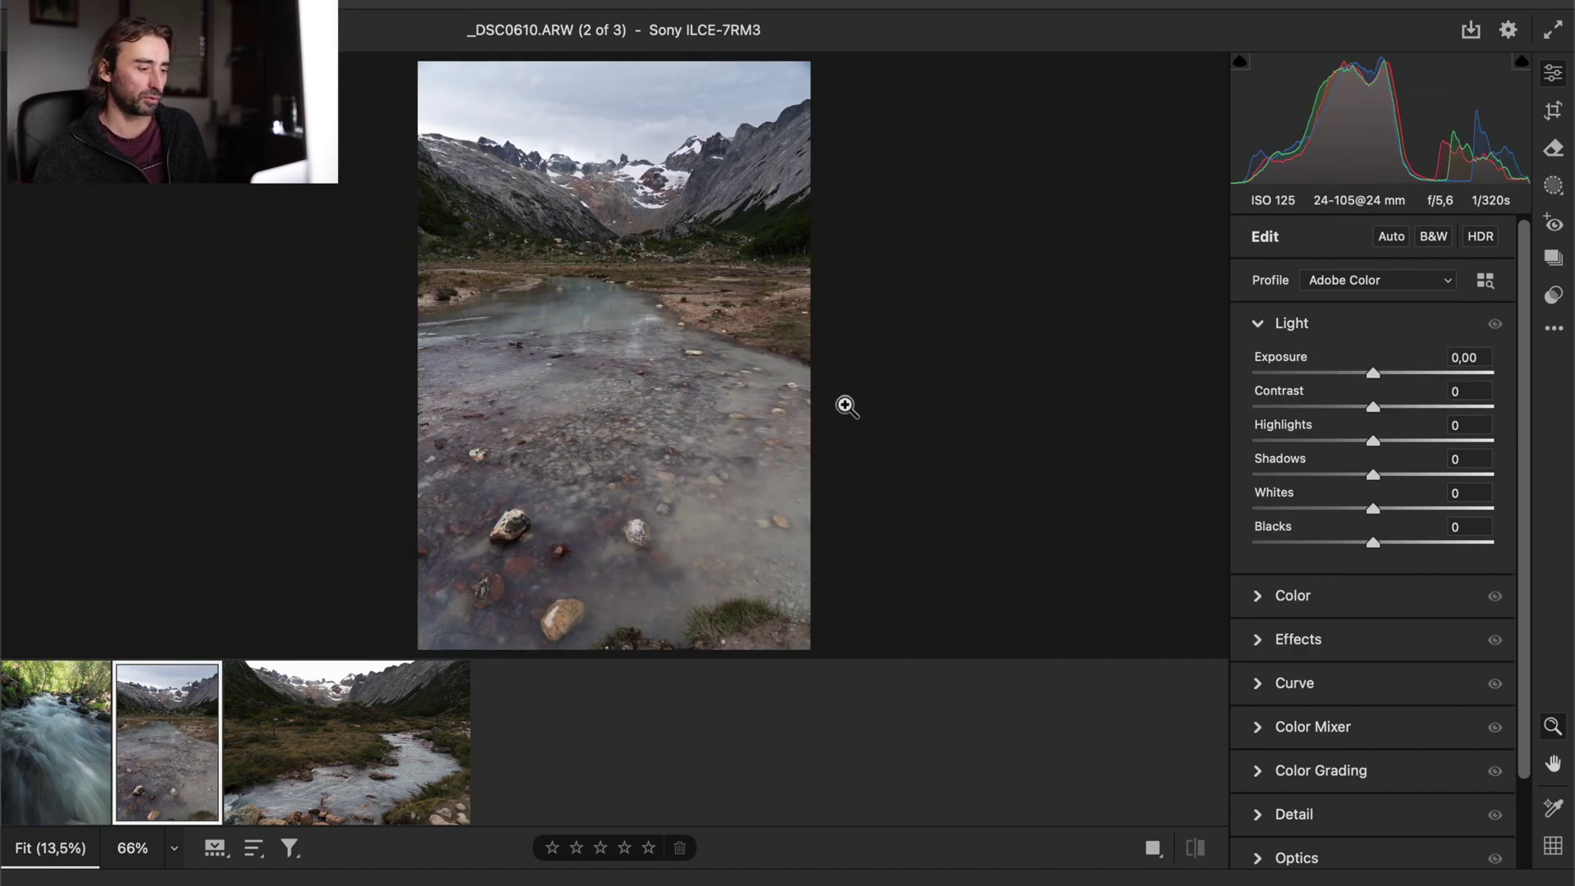
{"action": "left_click", "coordinate": [1427, 275]}
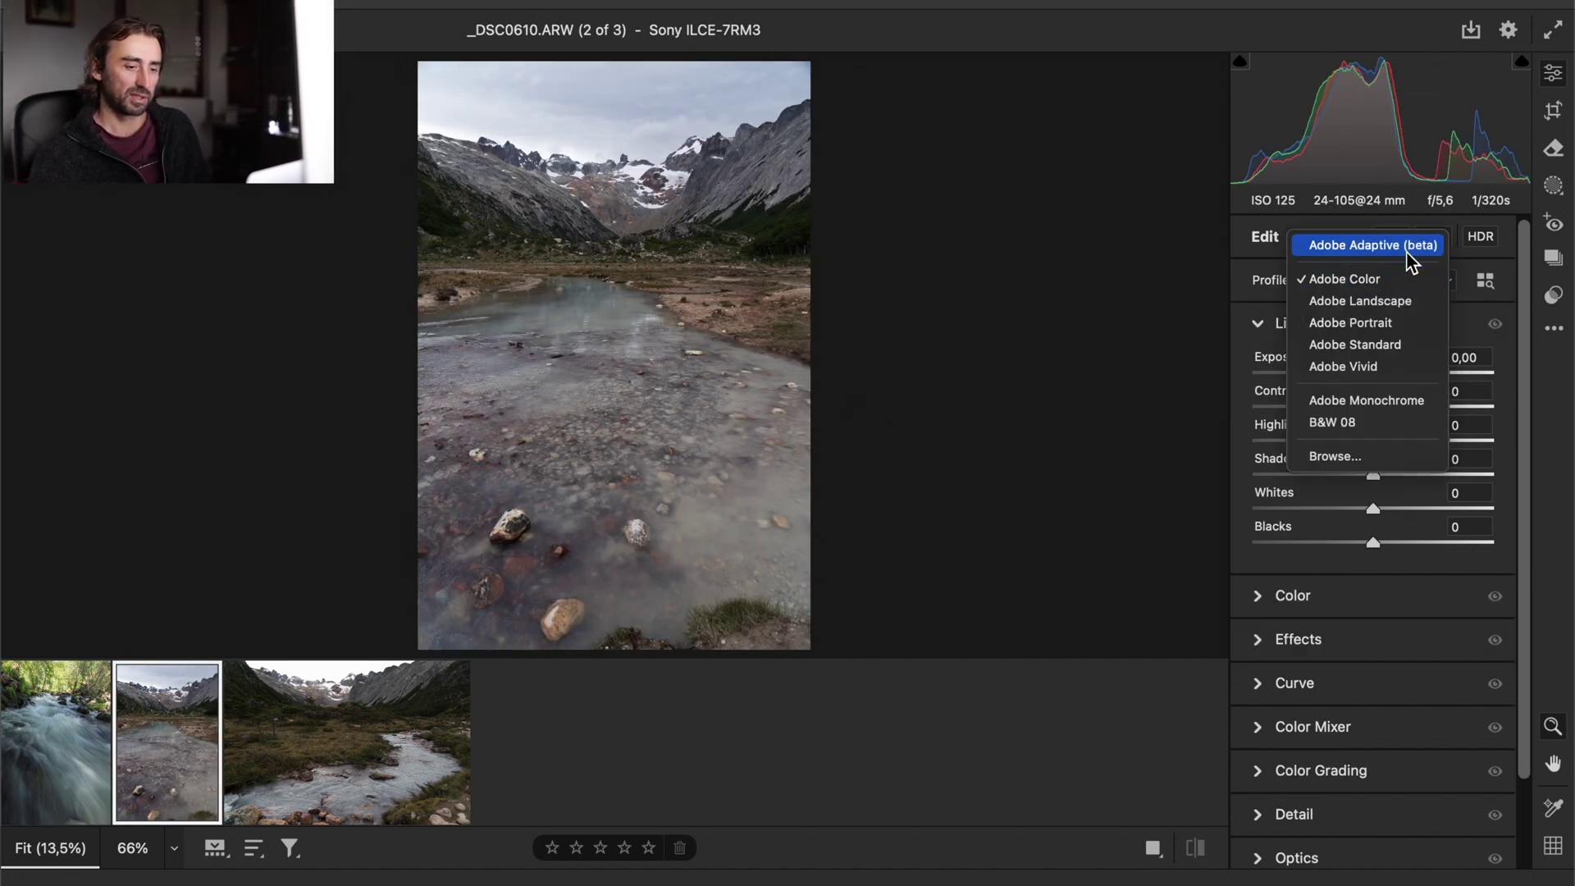
{"action": "left_click", "coordinate": [1405, 248]}
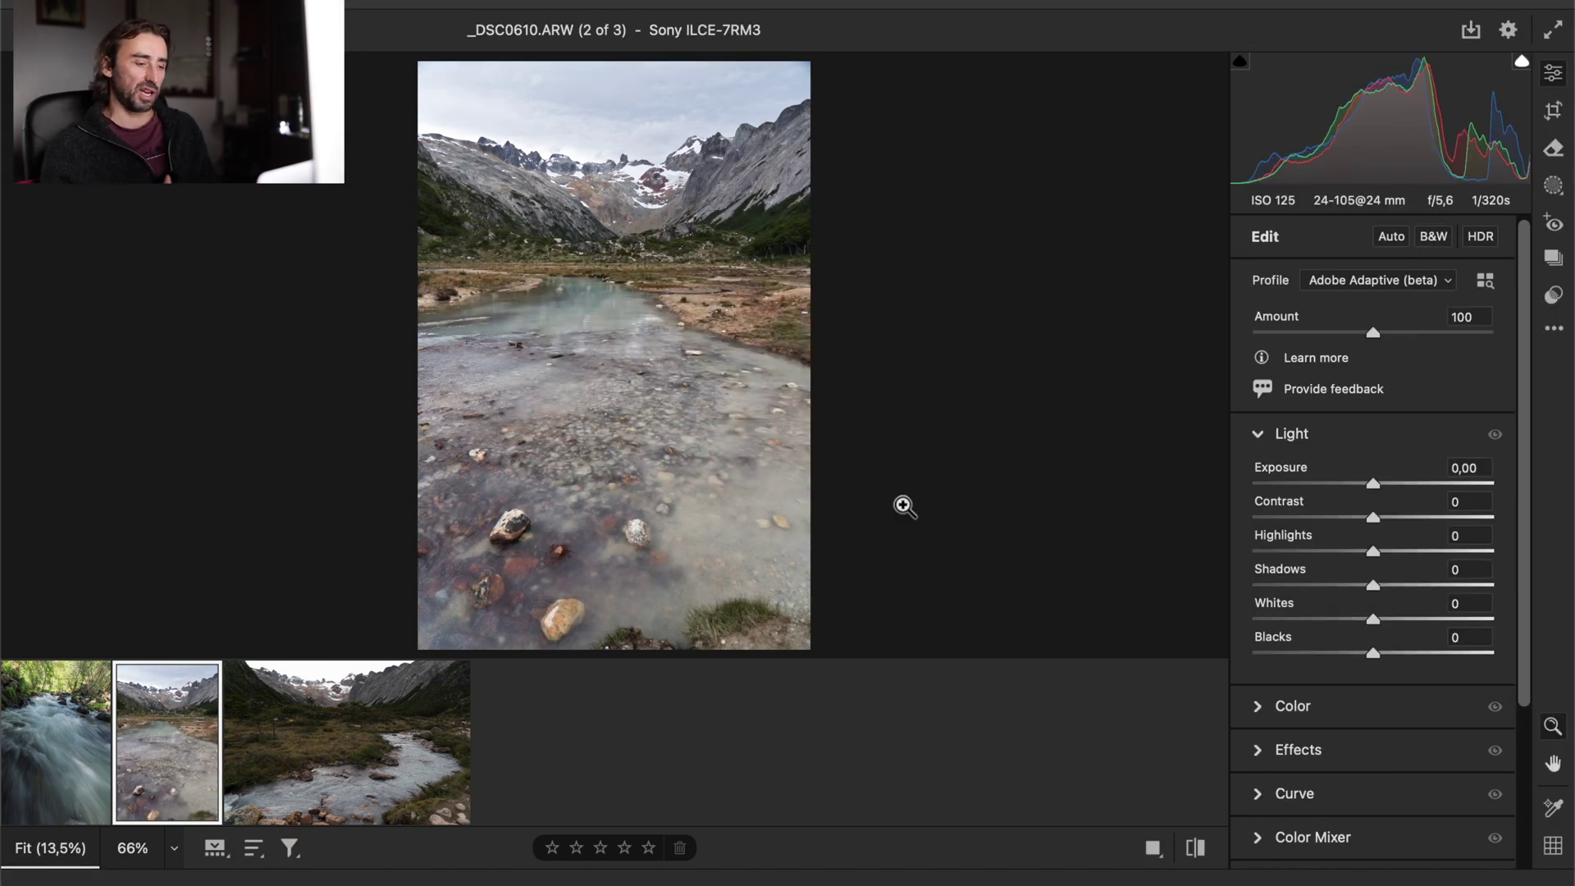
{"action": "left_click", "coordinate": [1193, 851]}
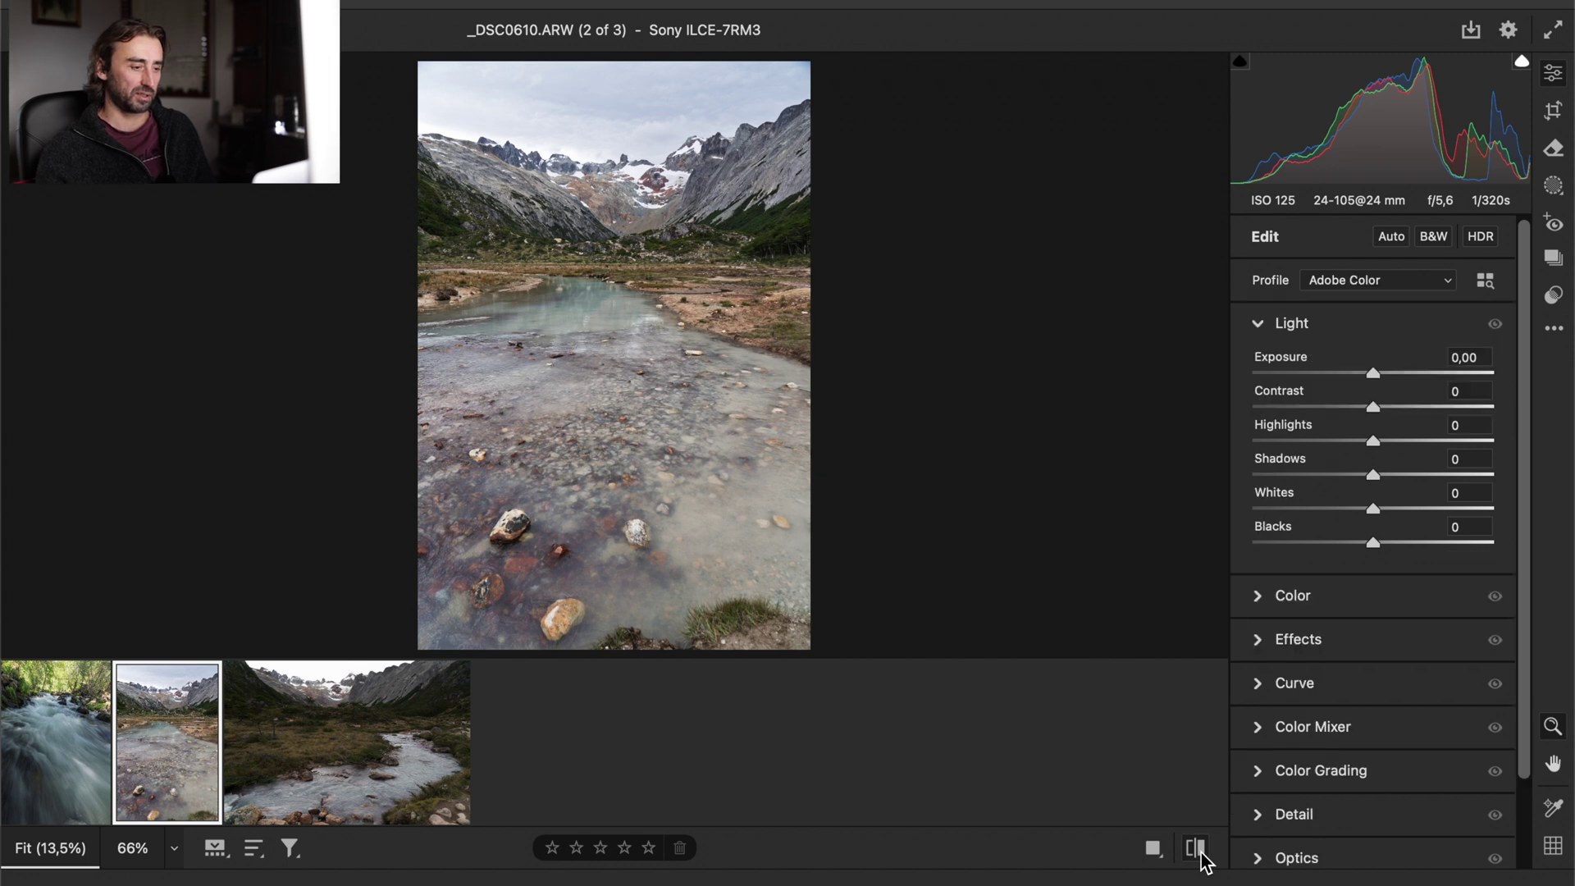
{"action": "left_click", "coordinate": [1196, 851]}
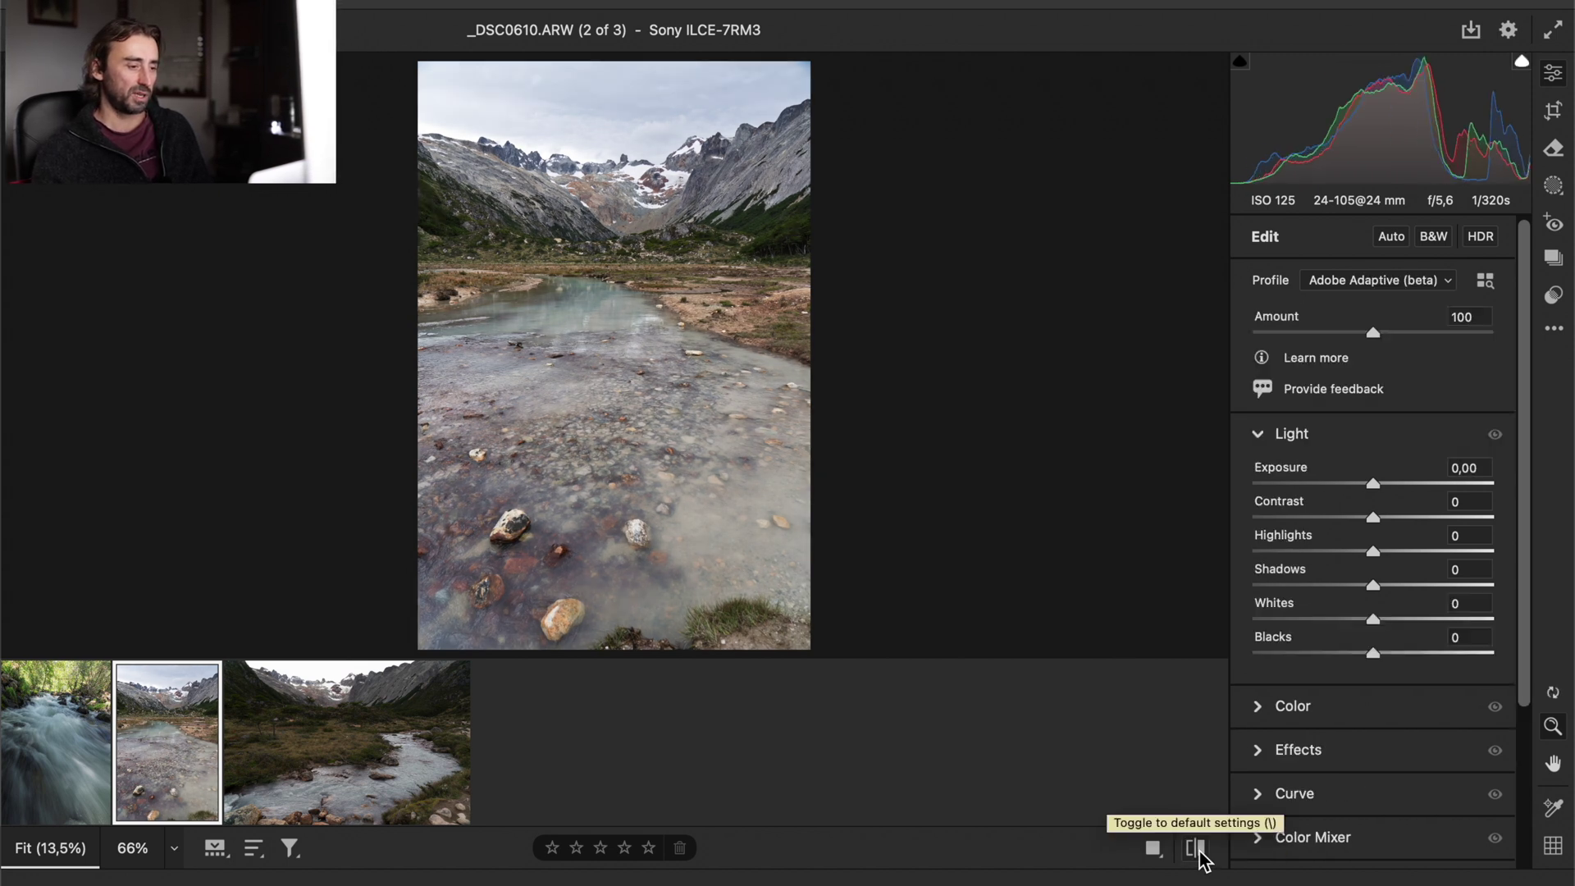
{"action": "left_click", "coordinate": [1196, 850]}
{"action": "left_click", "coordinate": [1195, 850]}
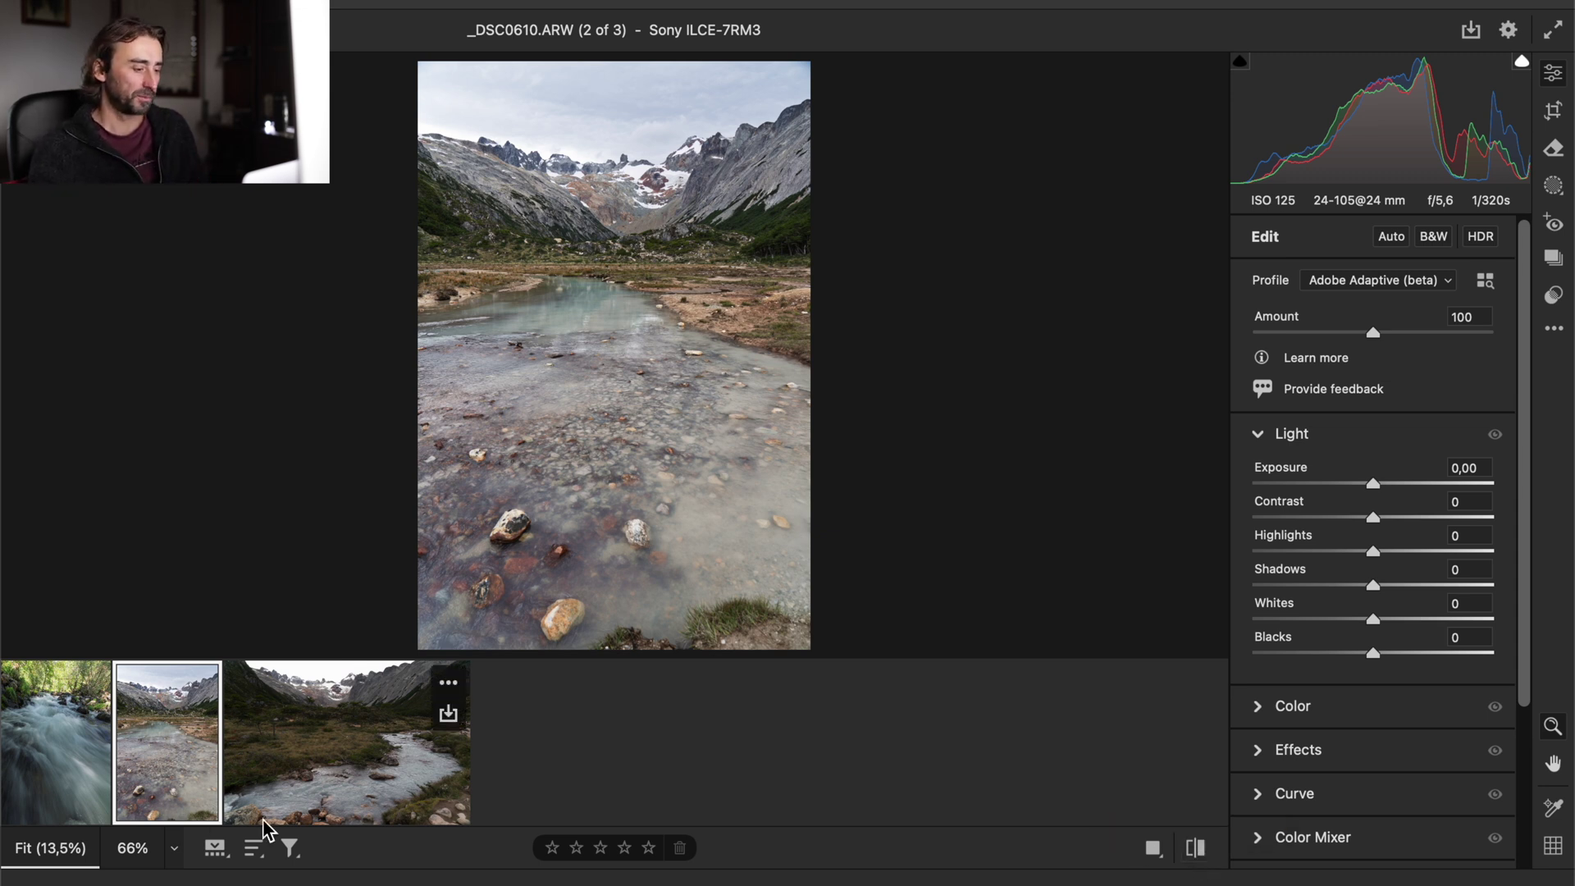
Apply the Adobe Adaptive (beta) profile to the third photo, _DSC0762.ARW
{"action": "left_click", "coordinate": [298, 766]}
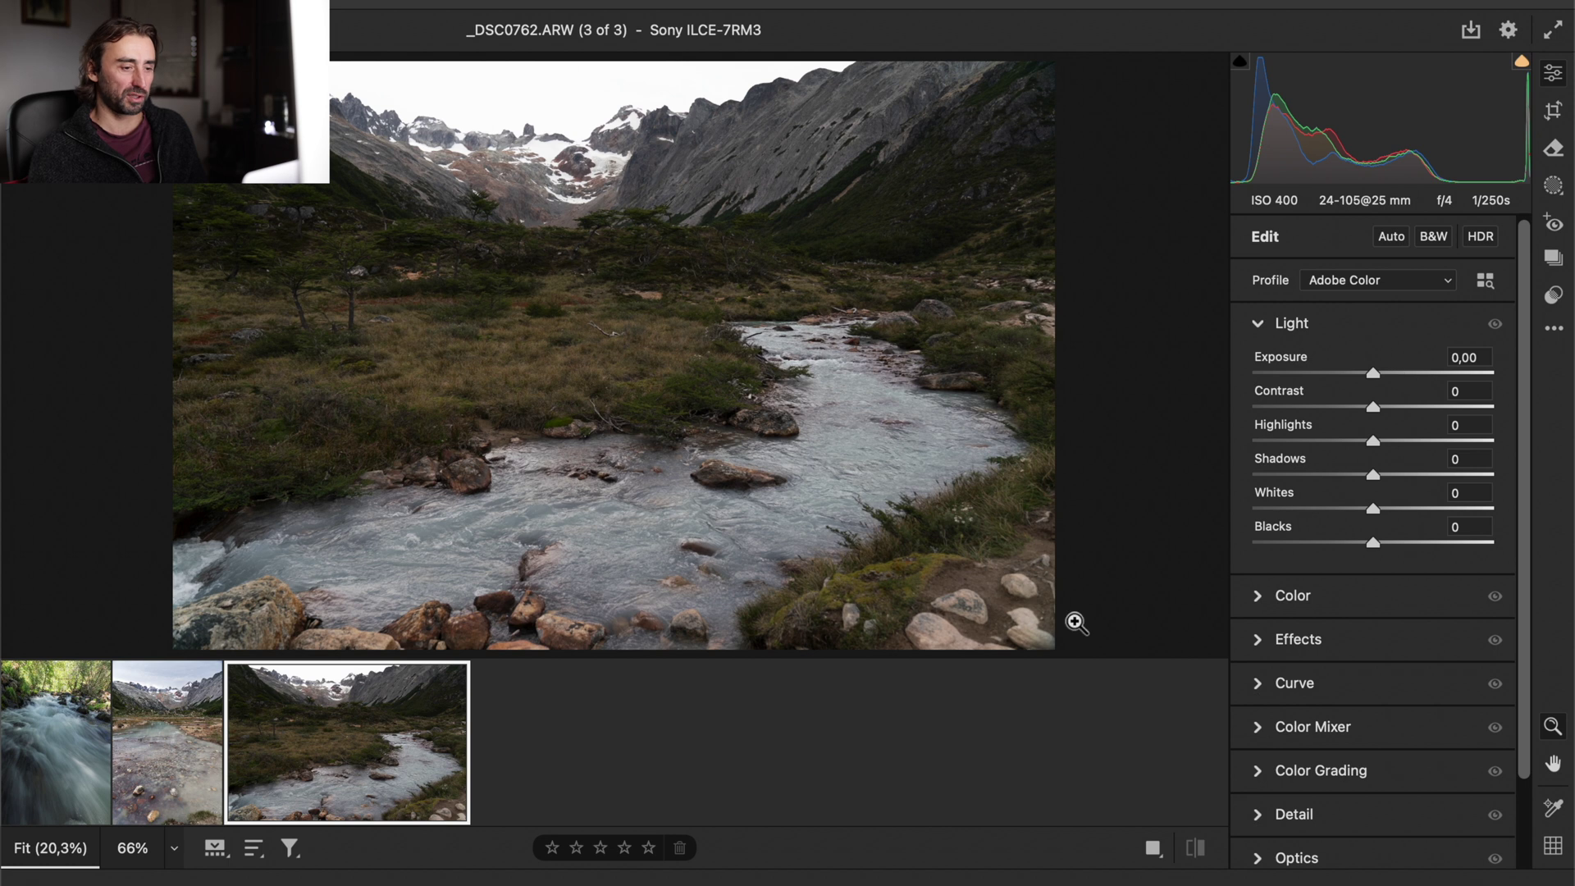
{"action": "left_click", "coordinate": [1358, 282]}
{"action": "left_click", "coordinate": [1365, 254]}
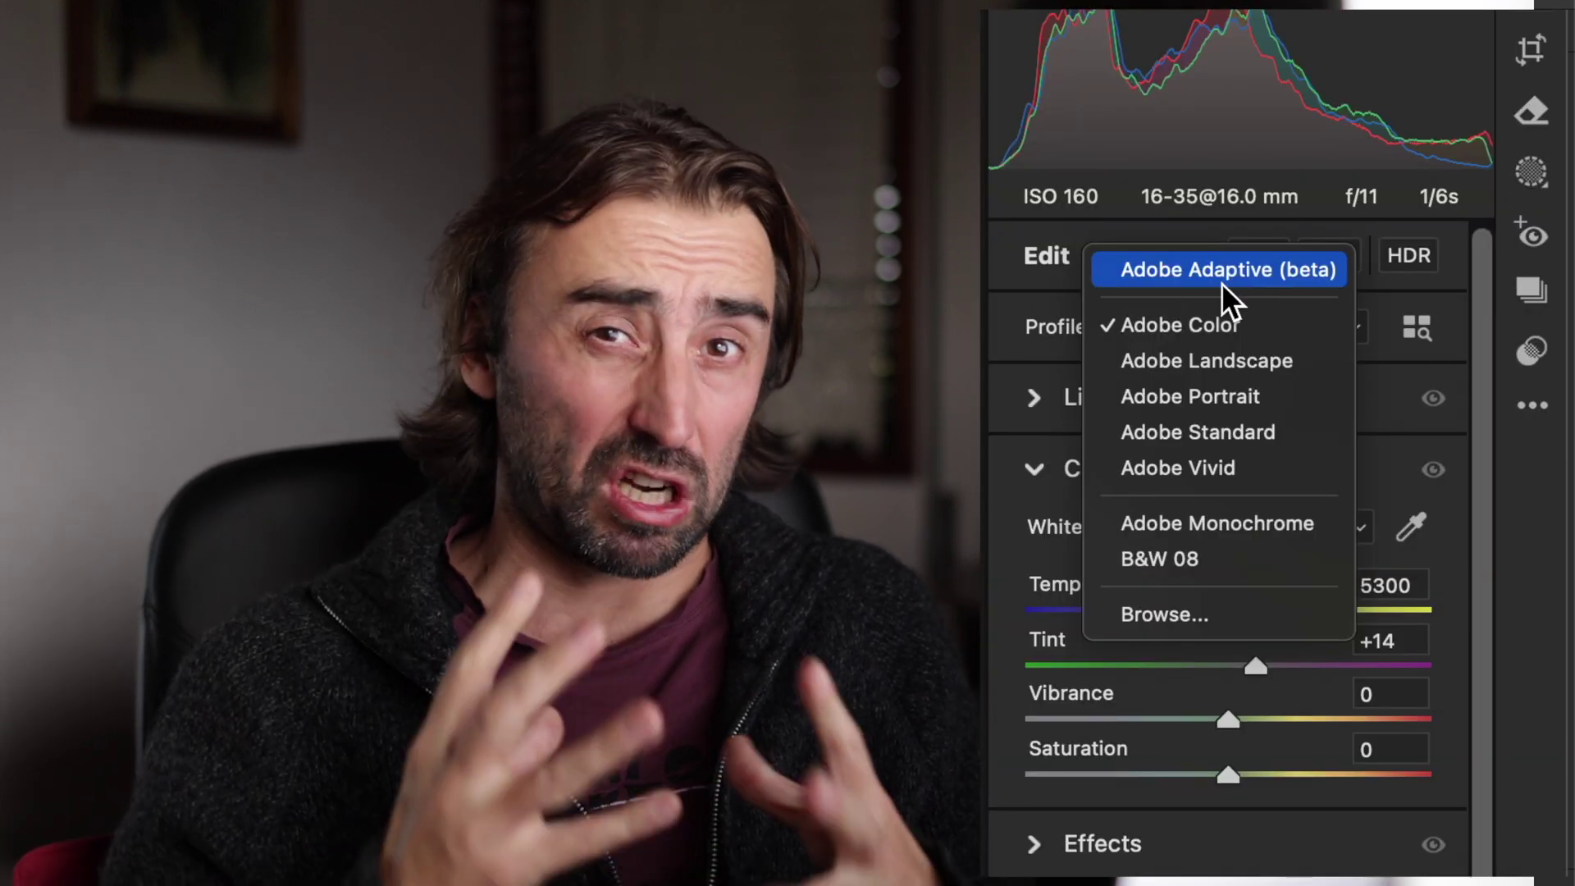
{"action": "key", "text": "Escape"}
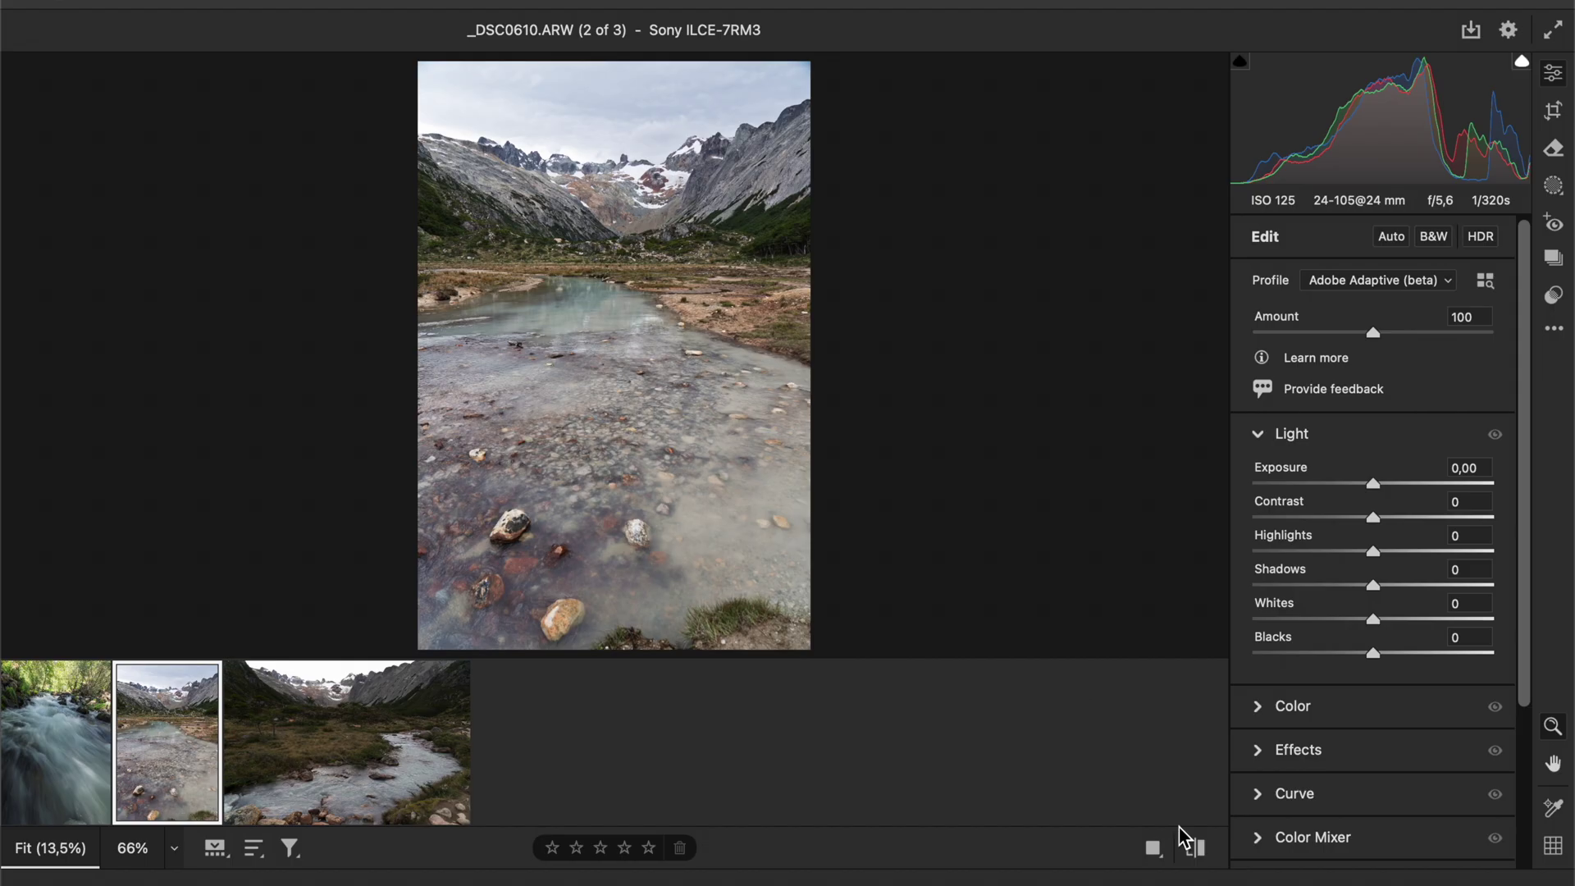
Compare the current and default settings of _DSC0610.ARW again, and bring up the third photo
{"action": "left_click", "coordinate": [1194, 849]}
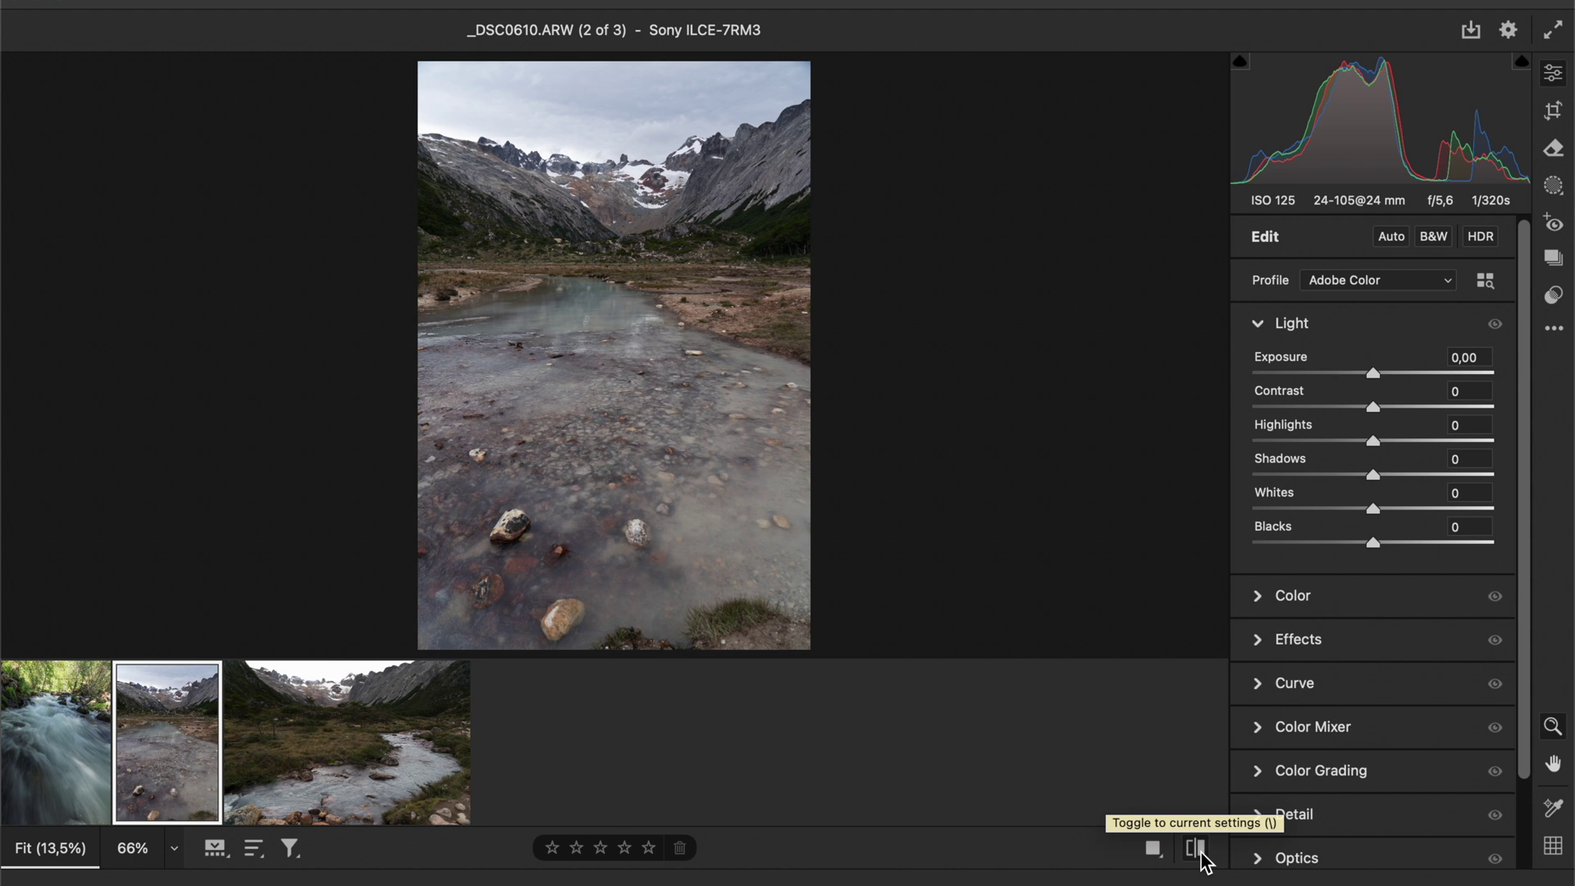
{"action": "left_click", "coordinate": [1195, 849]}
{"action": "left_click", "coordinate": [1196, 850]}
{"action": "left_click", "coordinate": [1196, 849]}
{"action": "key", "text": "Right"}
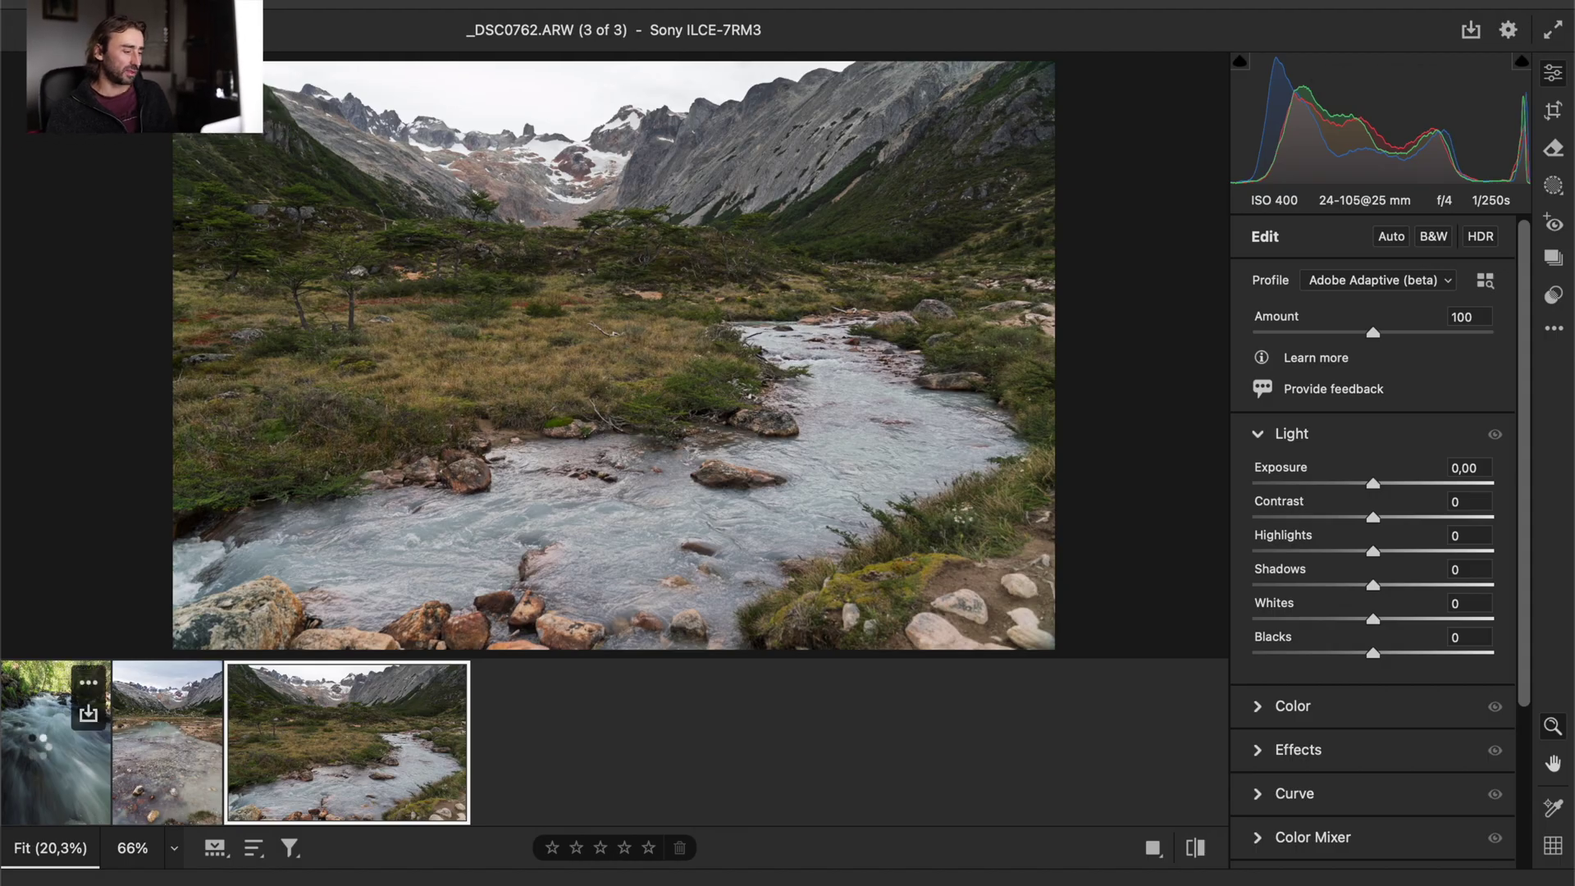
Set the Adobe Adaptive profile amount to 101 on the first photo, _07A5933.CR3, and collapse its Light settings
{"action": "left_click", "coordinate": [37, 742]}
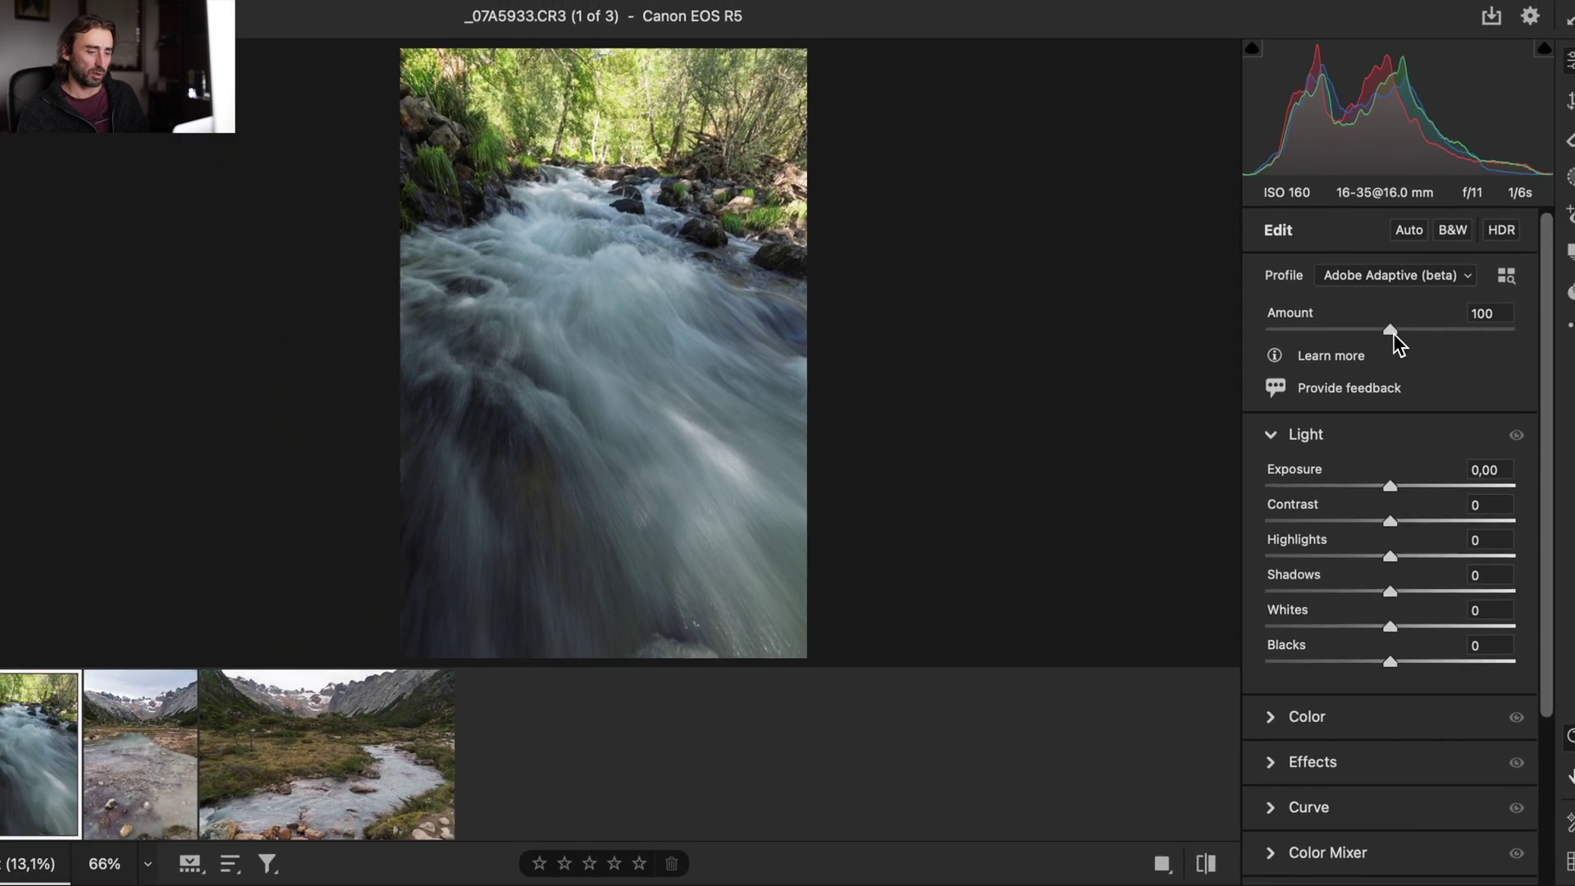
{"action": "mouse_move", "coordinate": [1393, 333]}
{"action": "left_mouse_down"}
{"action": "mouse_move", "coordinate": [1337, 333]}
{"action": "mouse_move", "coordinate": [1465, 324]}
{"action": "mouse_move", "coordinate": [1365, 340]}
{"action": "mouse_move", "coordinate": [1454, 335]}
{"action": "mouse_move", "coordinate": [1424, 346]}
{"action": "mouse_move", "coordinate": [1379, 337]}
{"action": "left_mouse_up"}
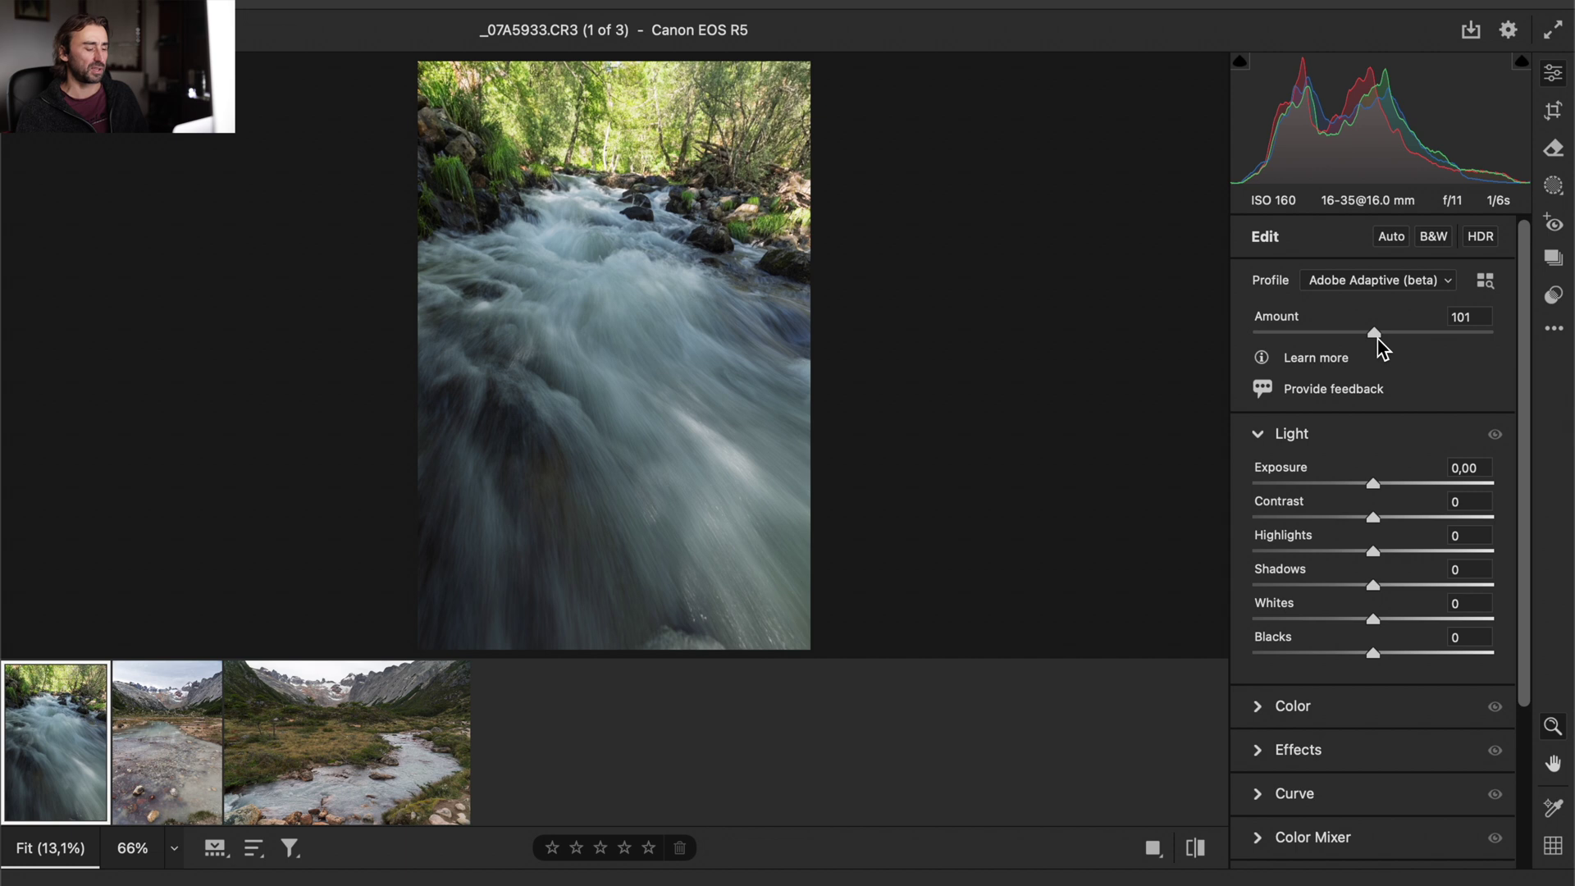
{"action": "left_click", "coordinate": [1261, 437]}
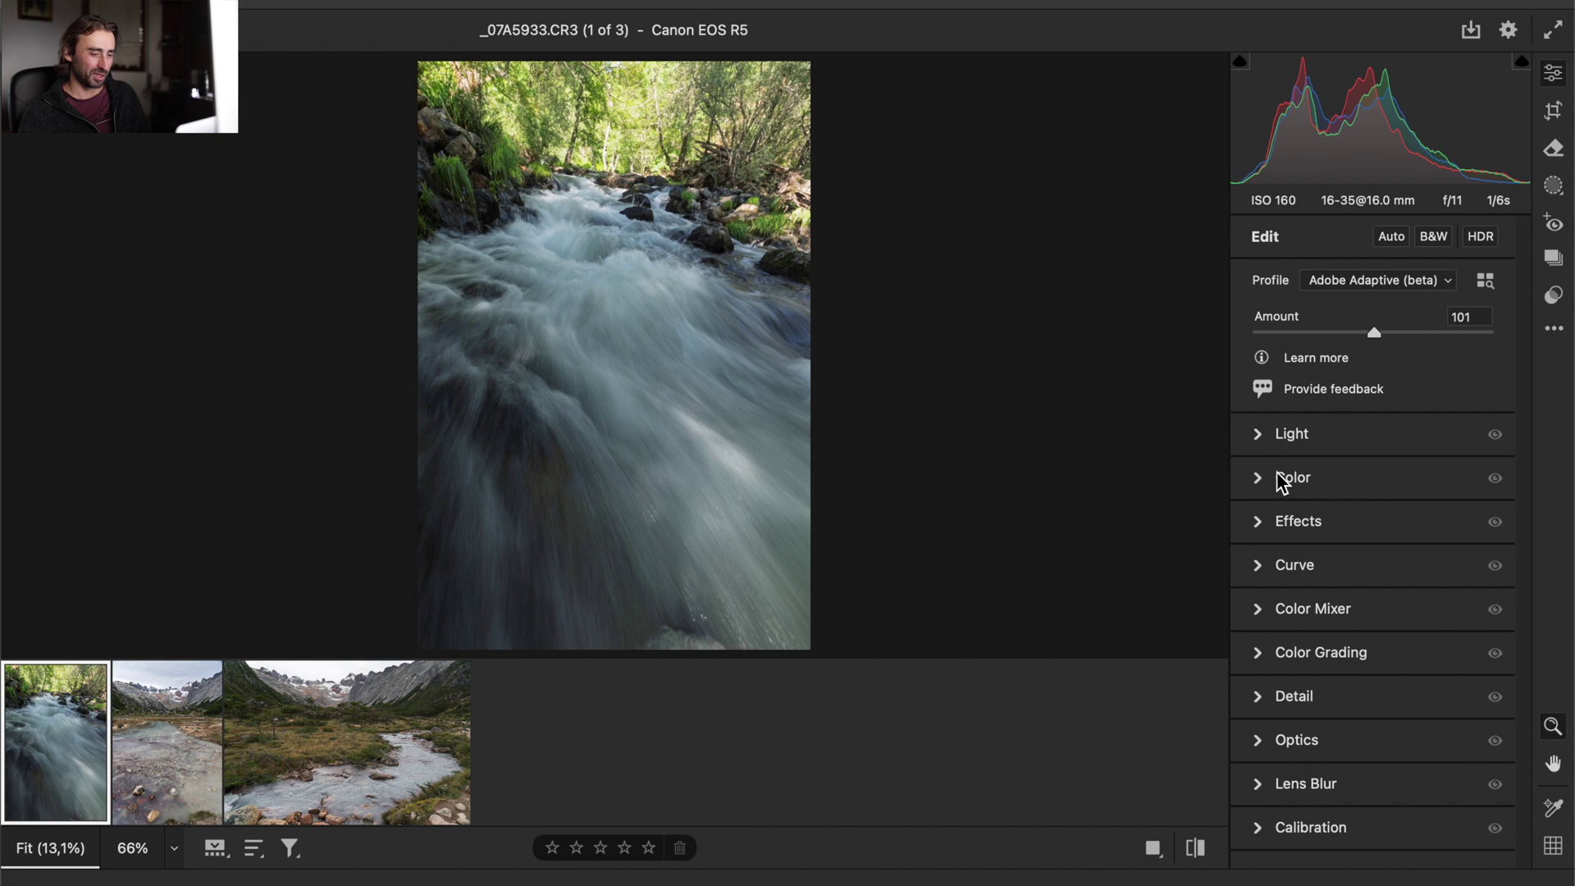
Look into the Color Mixer settings of the river photo, and set its Vibrance to +1 in the Color settings
{"action": "left_click", "coordinate": [1258, 611]}
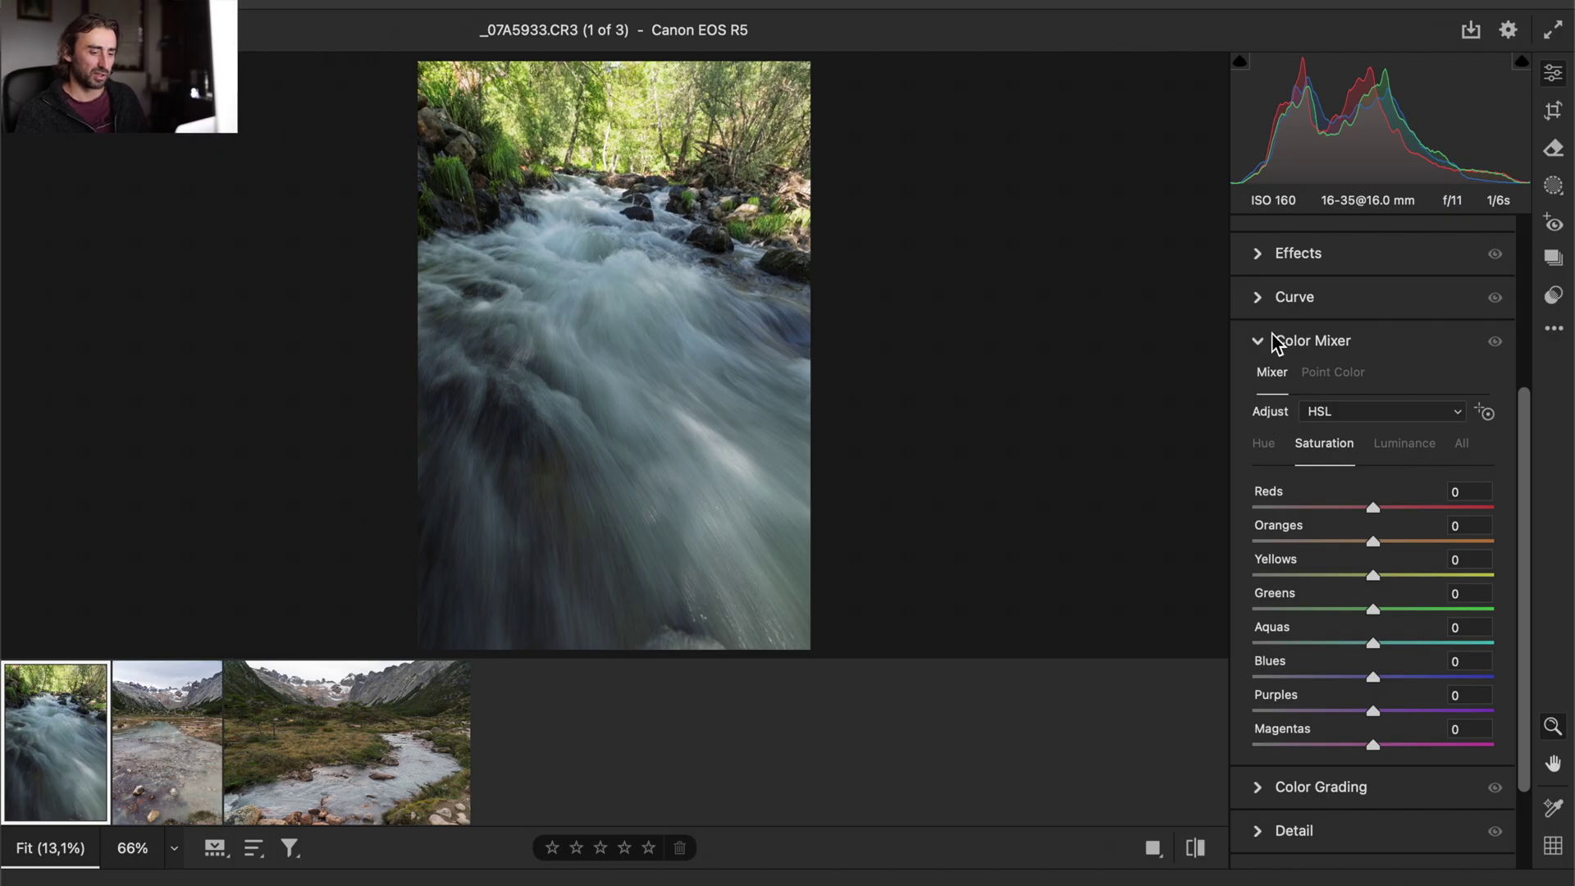
{"action": "left_click", "coordinate": [1269, 341]}
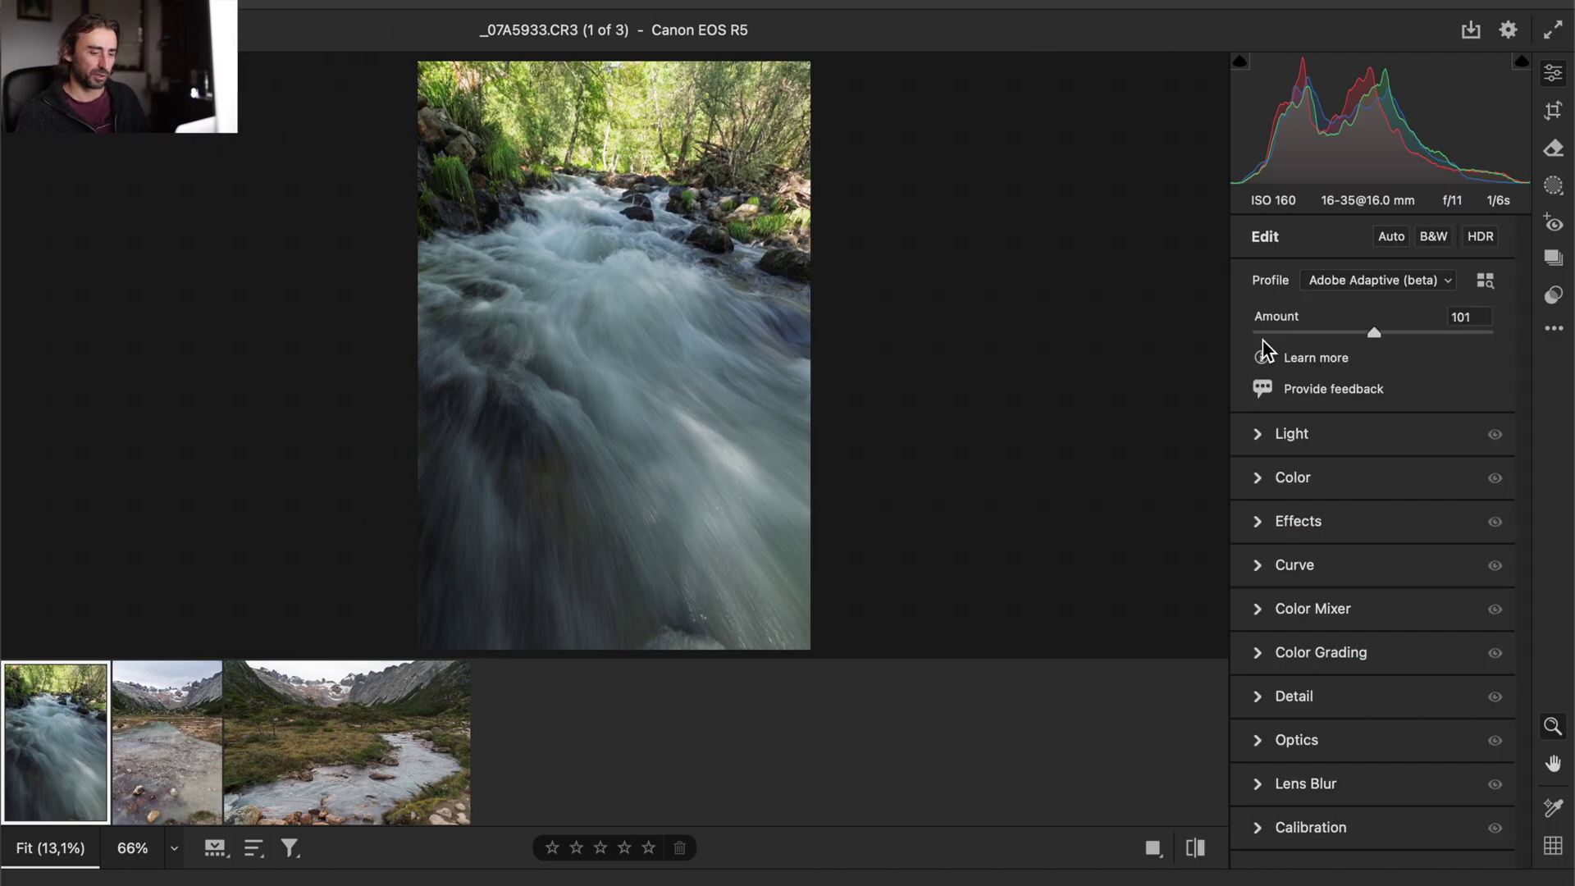
{"action": "left_click", "coordinate": [1258, 474]}
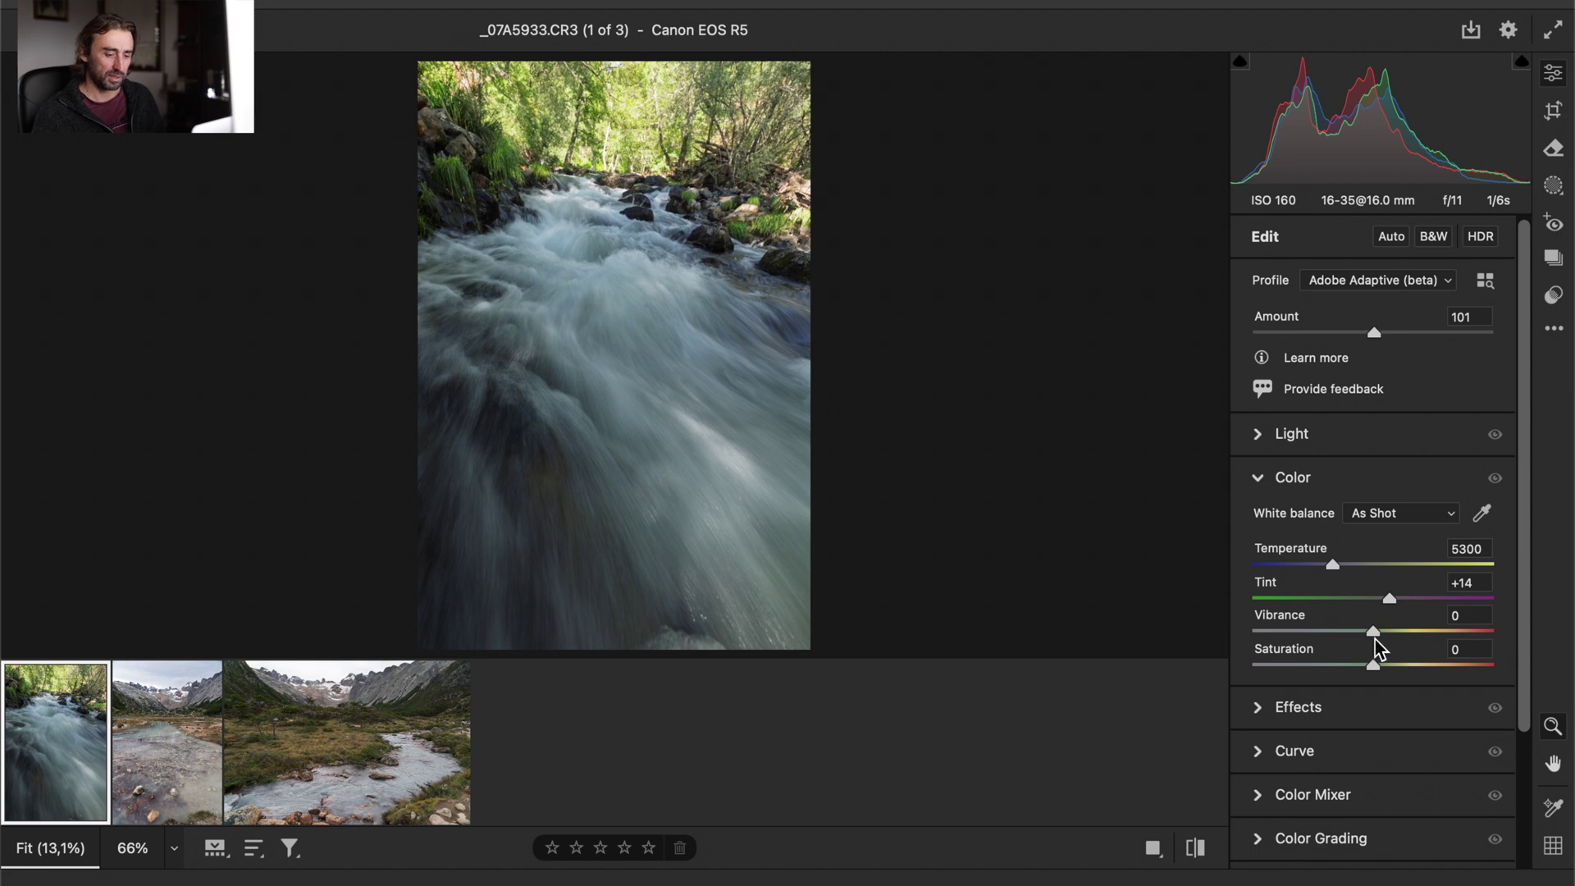
{"action": "left_click_drag", "start_coordinate": [1373, 631], "coordinate": [1373, 667]}
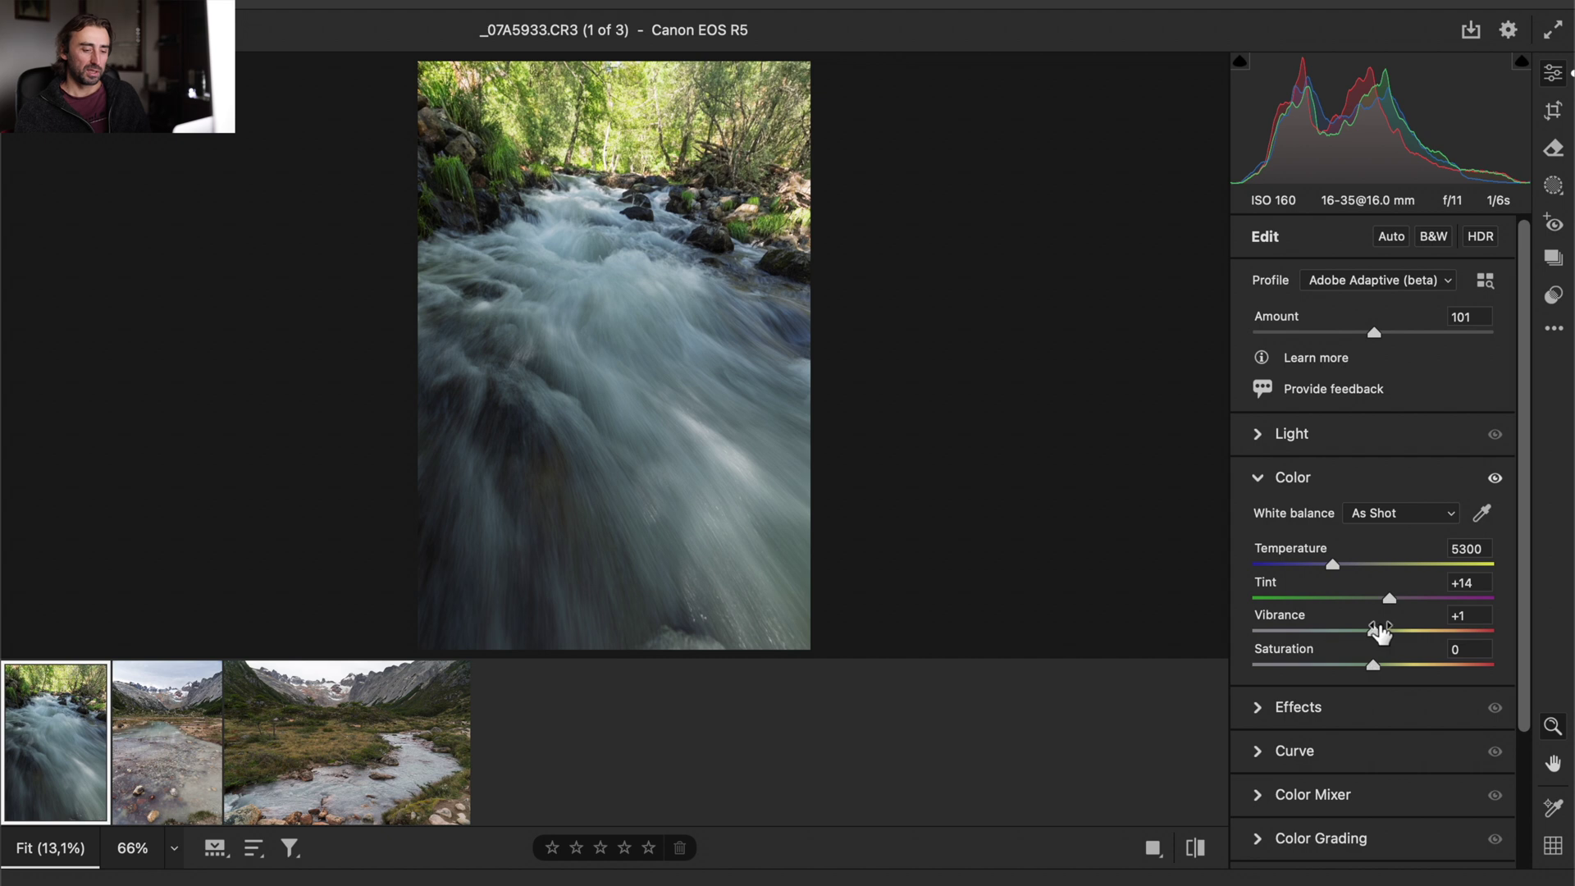
Set the river photo's Vibrance to +38, collapse its Color settings and expand the Color Mixer
{"action": "left_click_drag", "start_coordinate": [1377, 646], "coordinate": [1419, 646]}
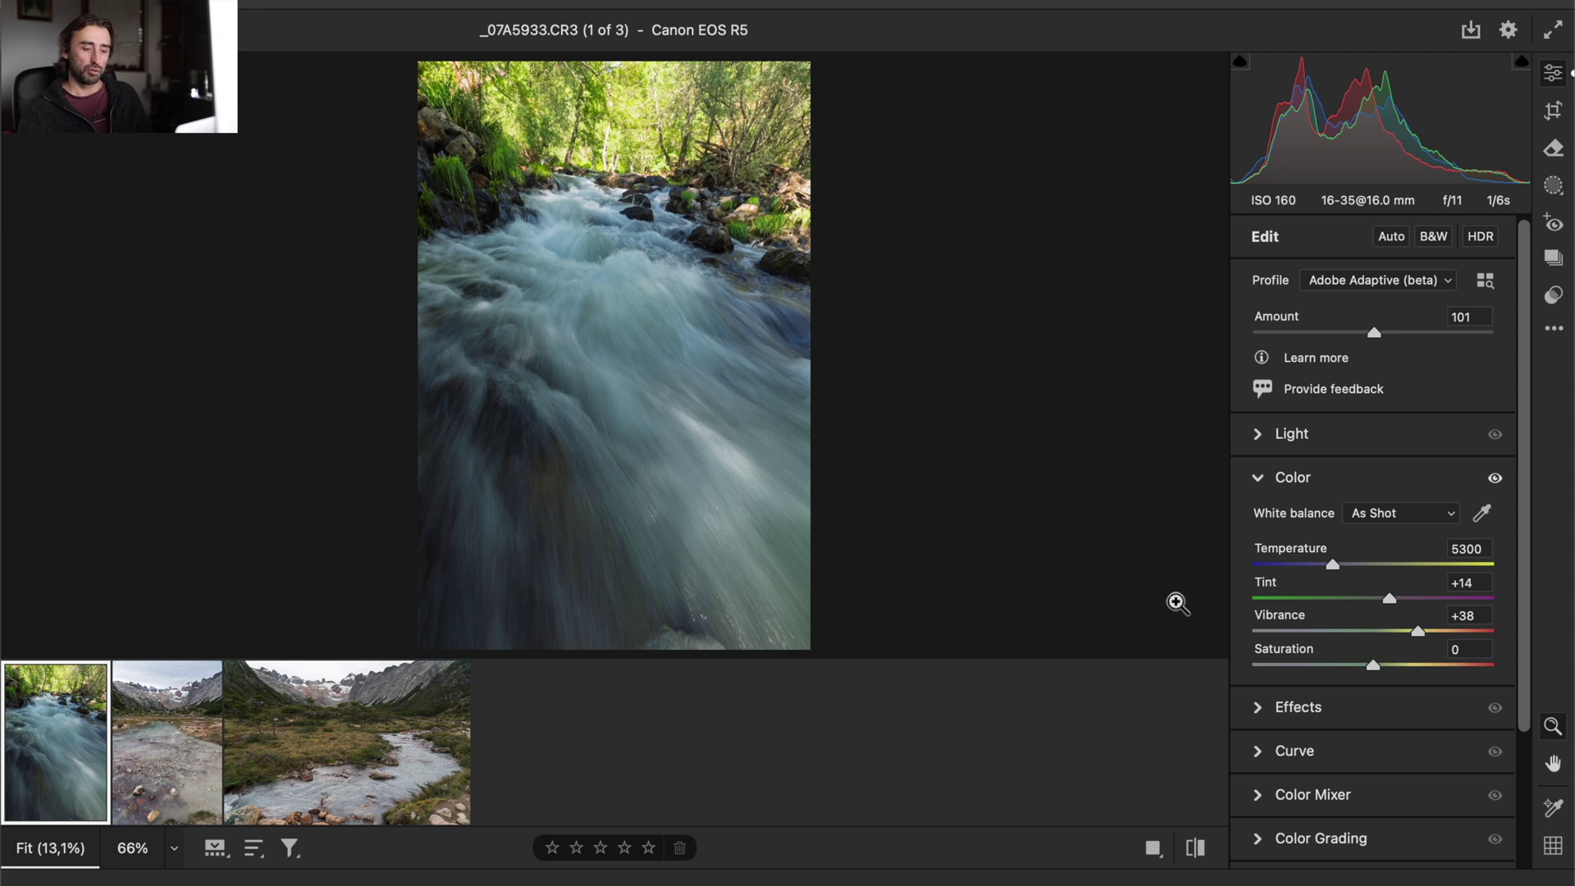
{"action": "left_click", "coordinate": [1265, 489]}
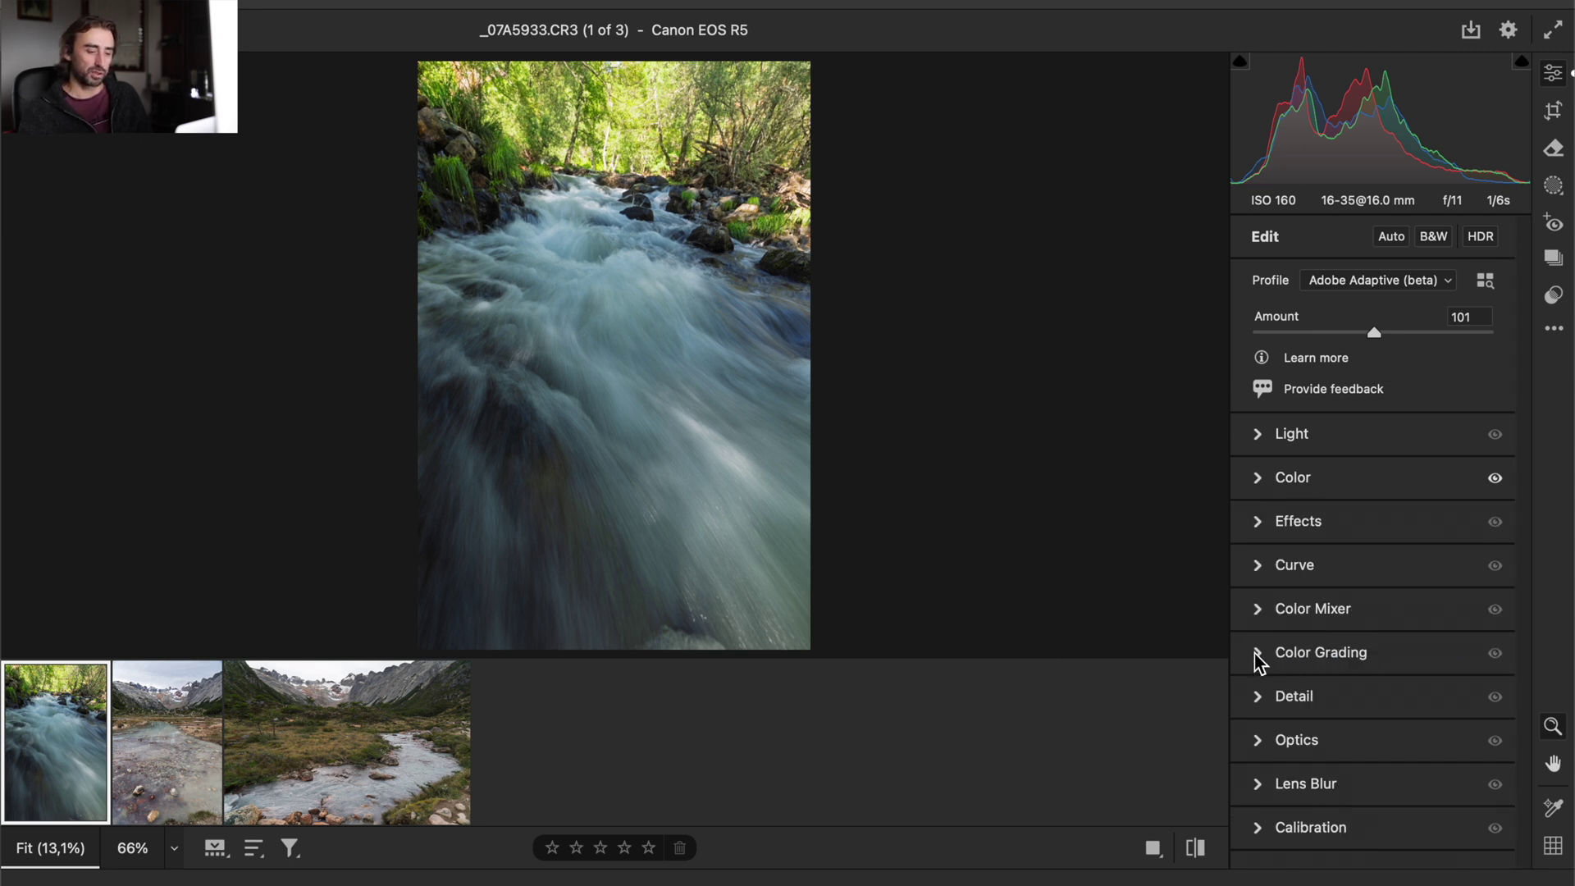
{"action": "left_click", "coordinate": [1260, 616]}
{"action": "left_click", "coordinate": [1258, 612]}
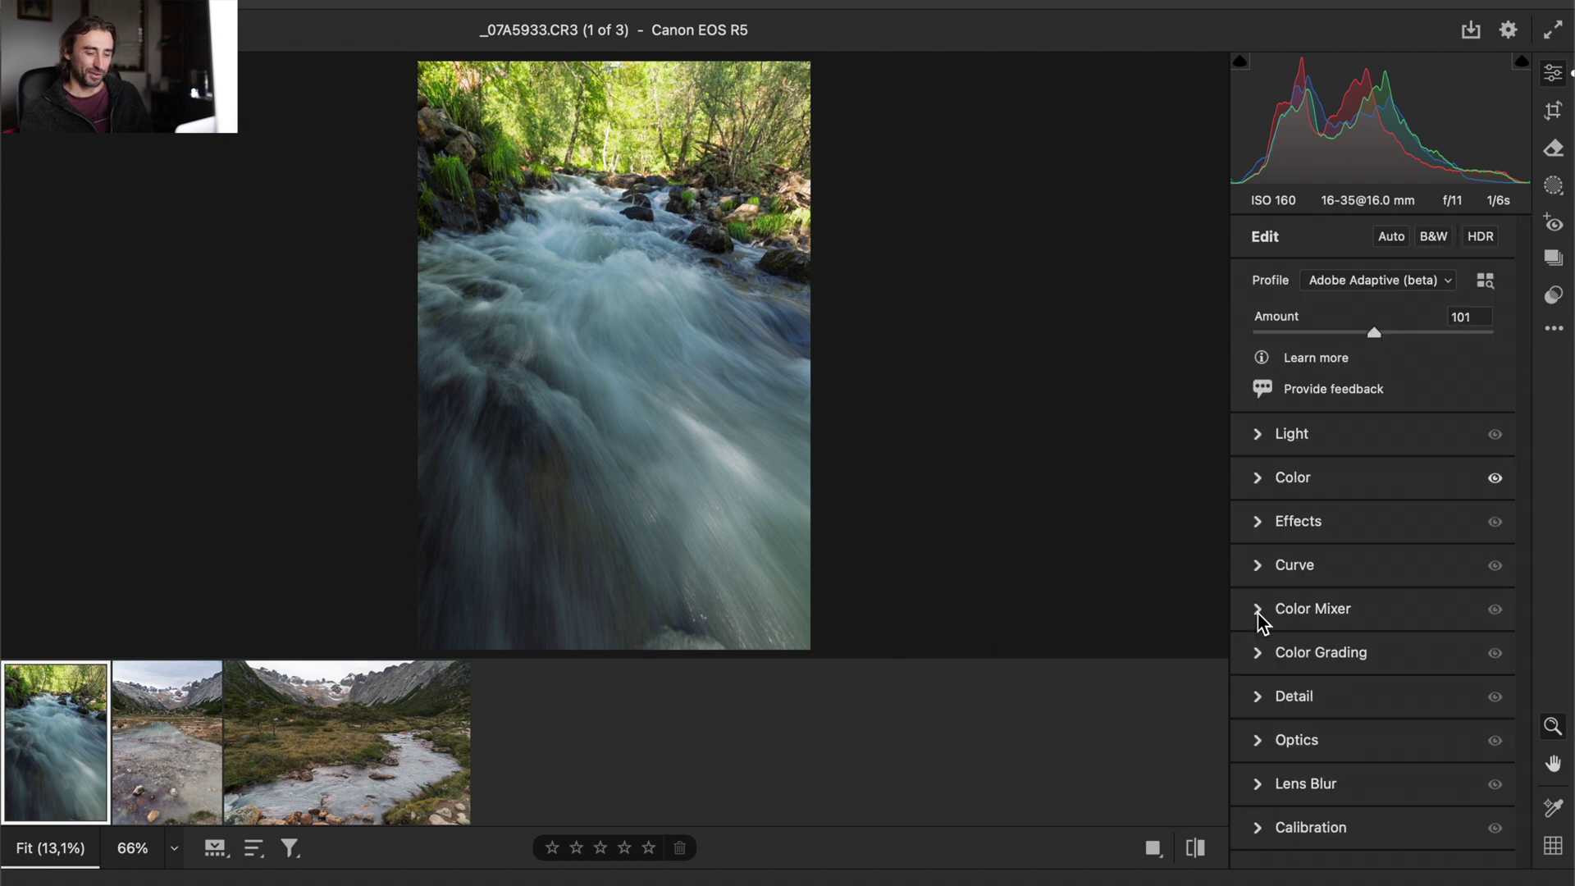
{"action": "left_click", "coordinate": [1257, 611]}
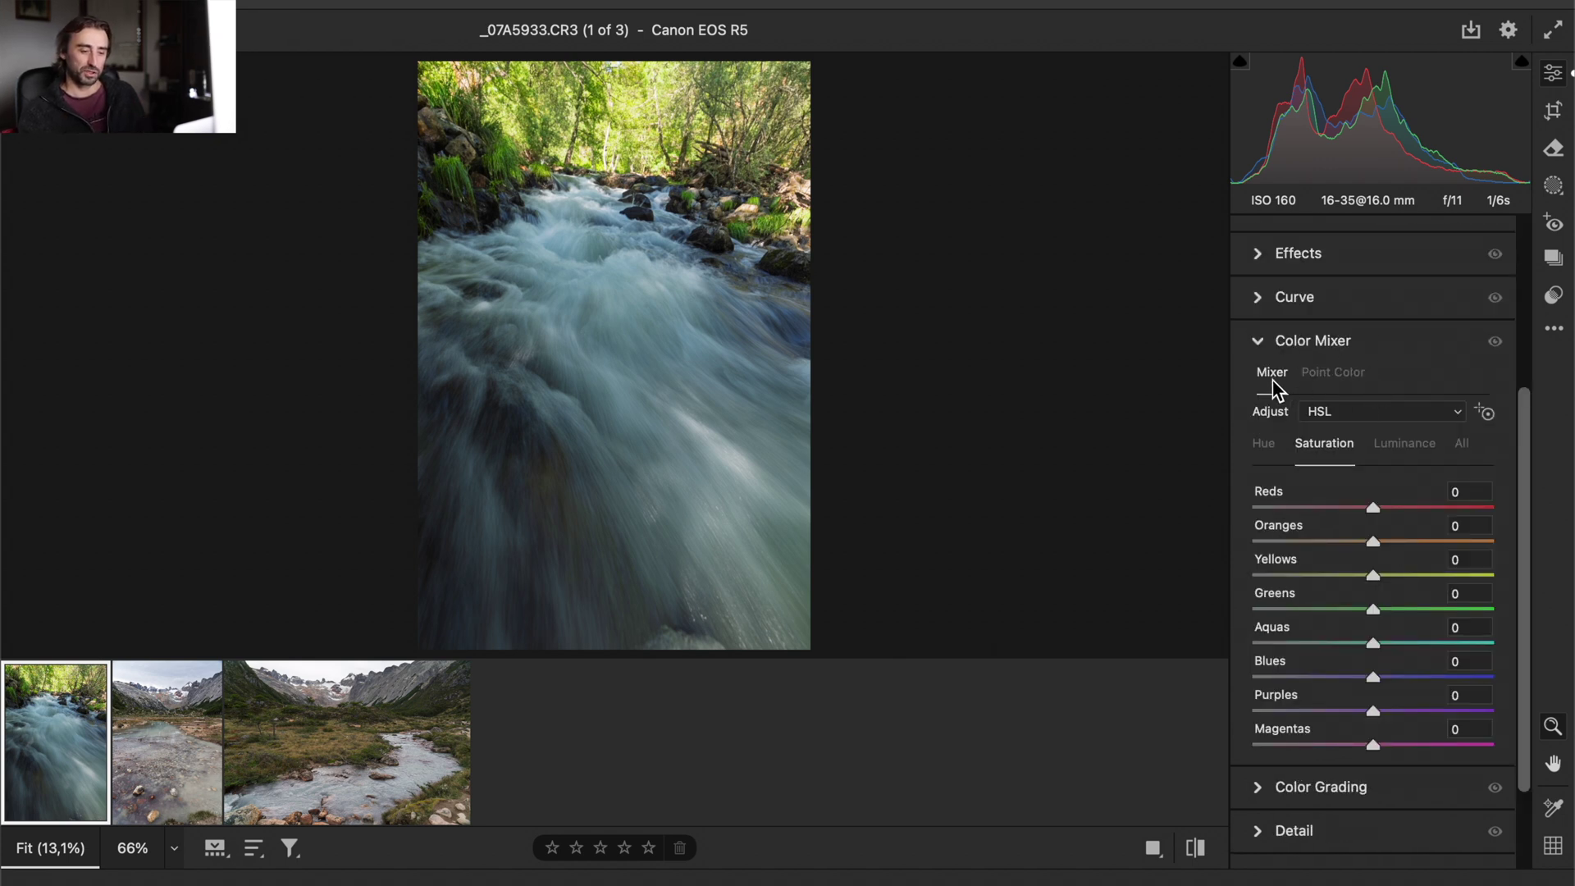
Look through the Color Mixer's Hue and Luminance settings, and lower the Saturation of all eight colors to -100
{"action": "left_click", "coordinate": [1267, 443]}
{"action": "left_click", "coordinate": [1407, 447]}
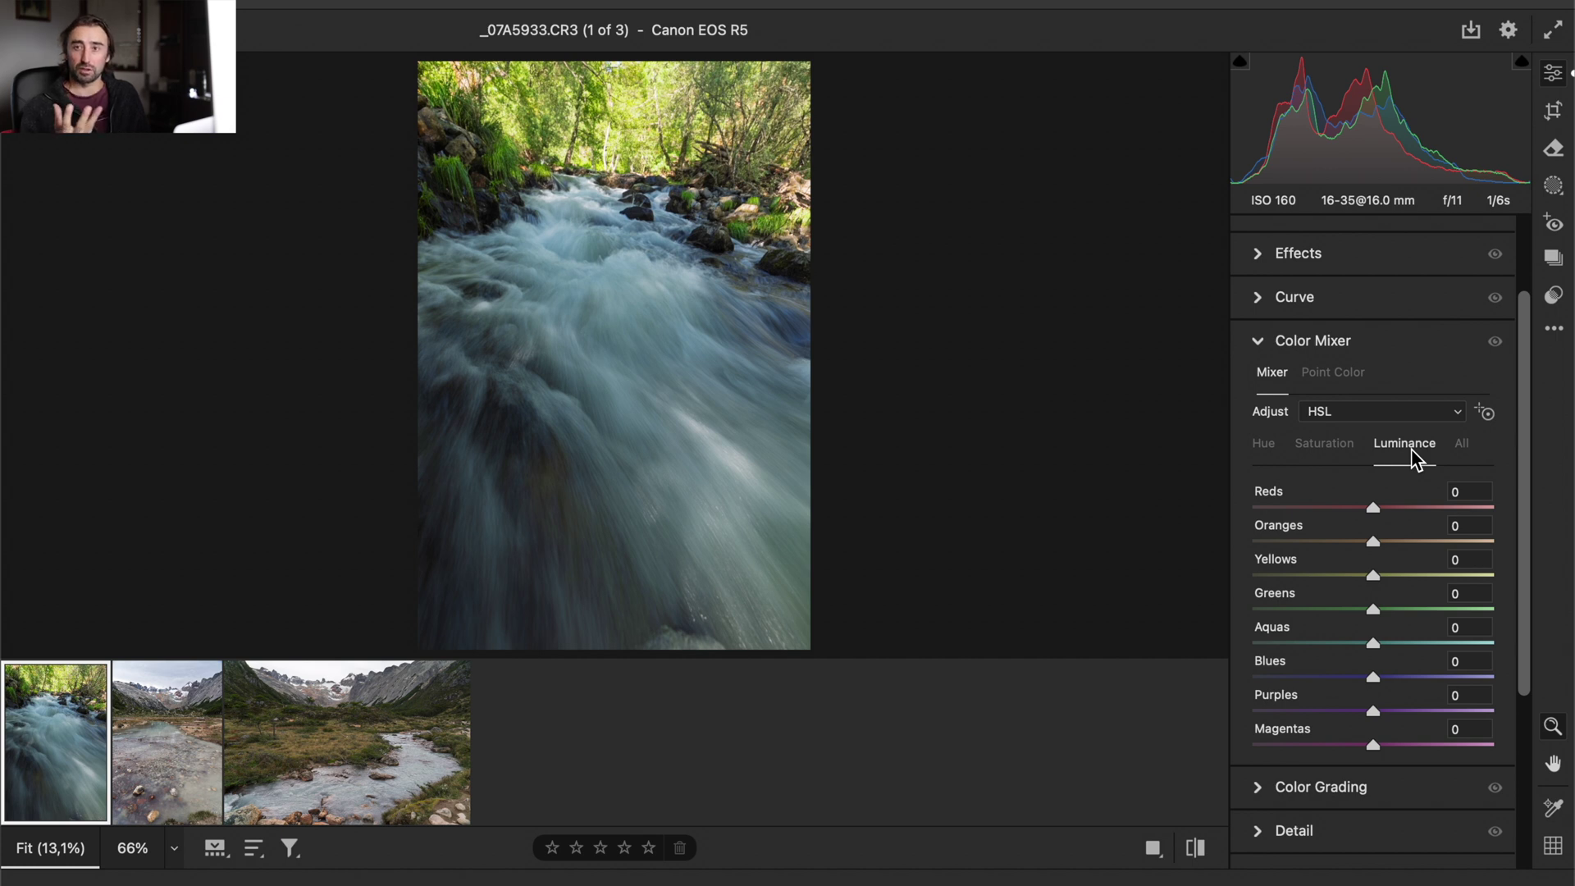
{"action": "left_click", "coordinate": [1322, 445]}
{"action": "left_click_drag", "start_coordinate": [1372, 508], "coordinate": [1253, 510]}
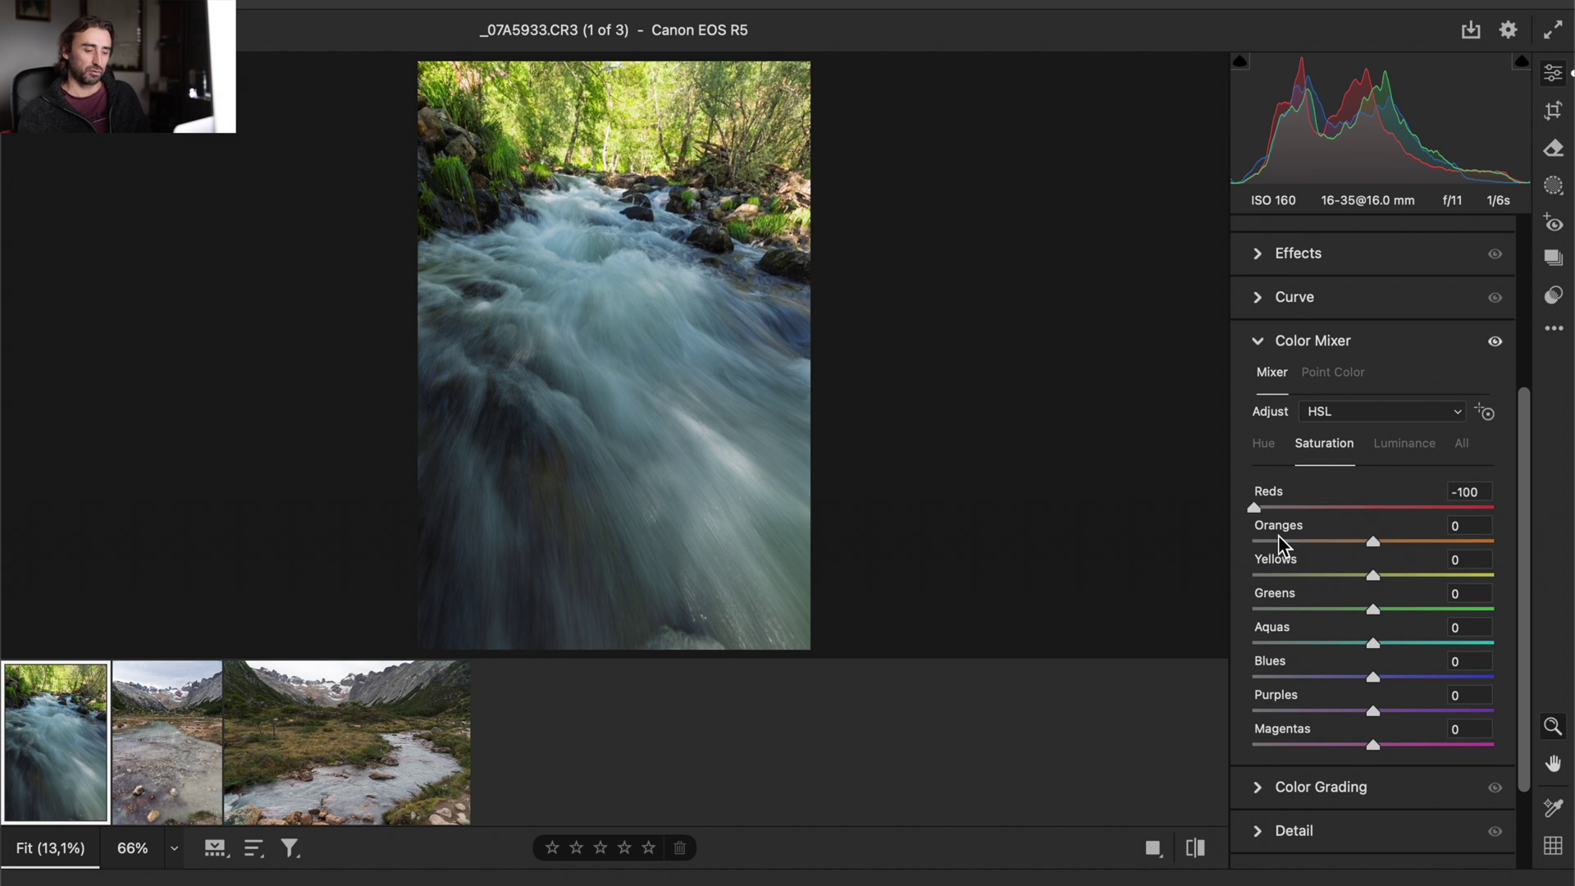
{"action": "left_click_drag", "start_coordinate": [1379, 543], "coordinate": [1216, 554]}
{"action": "left_click_drag", "start_coordinate": [1381, 574], "coordinate": [1214, 579]}
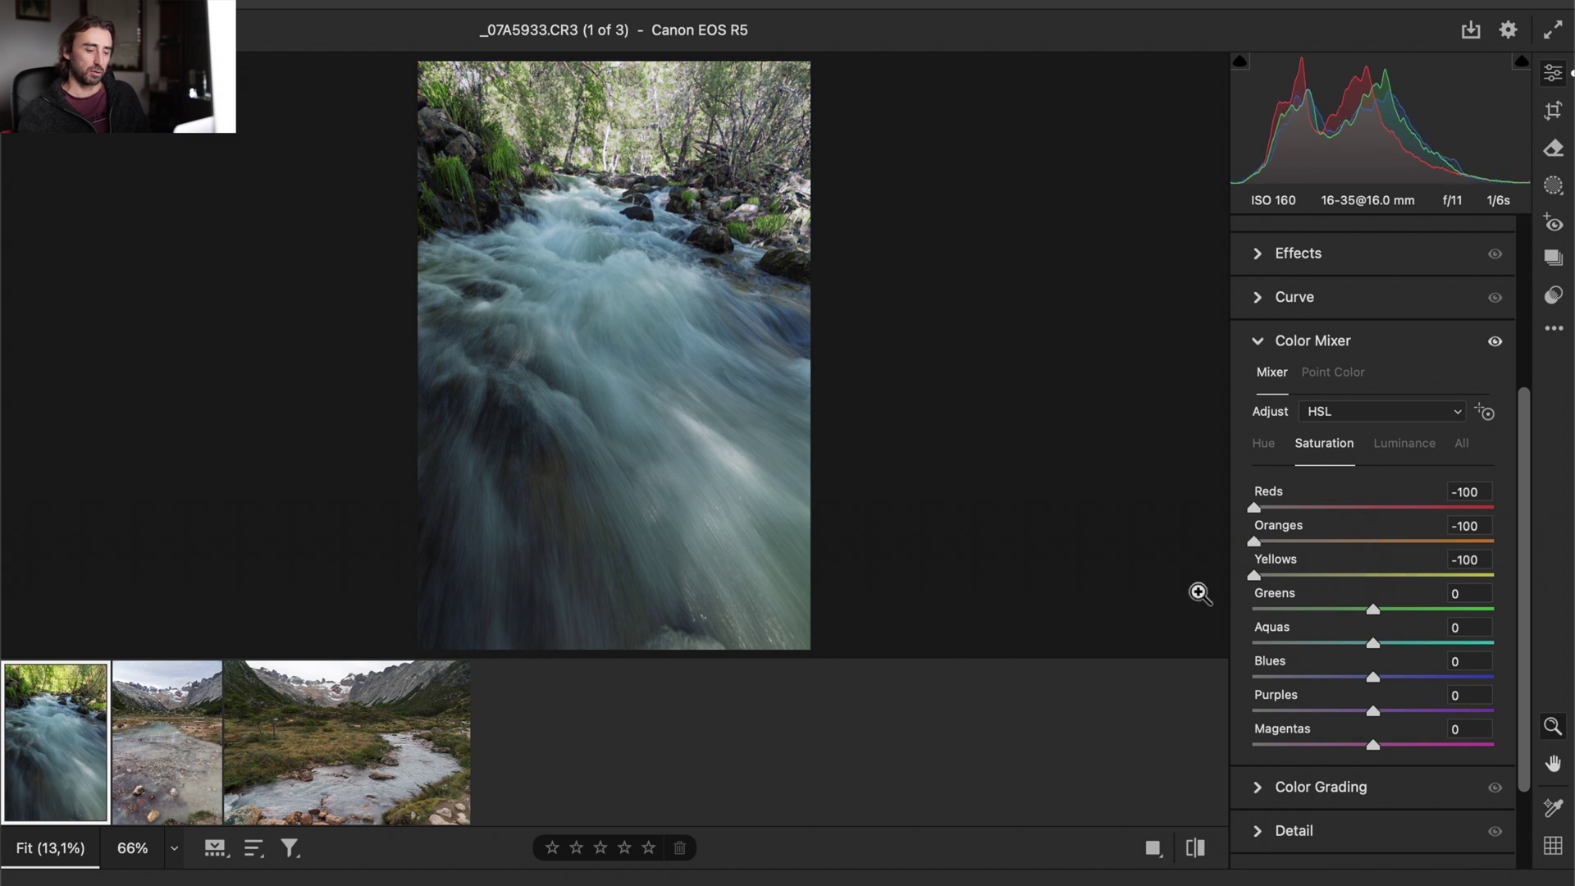
{"action": "left_click_drag", "start_coordinate": [1370, 609], "coordinate": [1206, 626]}
{"action": "left_click_drag", "start_coordinate": [1372, 643], "coordinate": [1222, 647]}
{"action": "left_click_drag", "start_coordinate": [1372, 677], "coordinate": [1222, 681]}
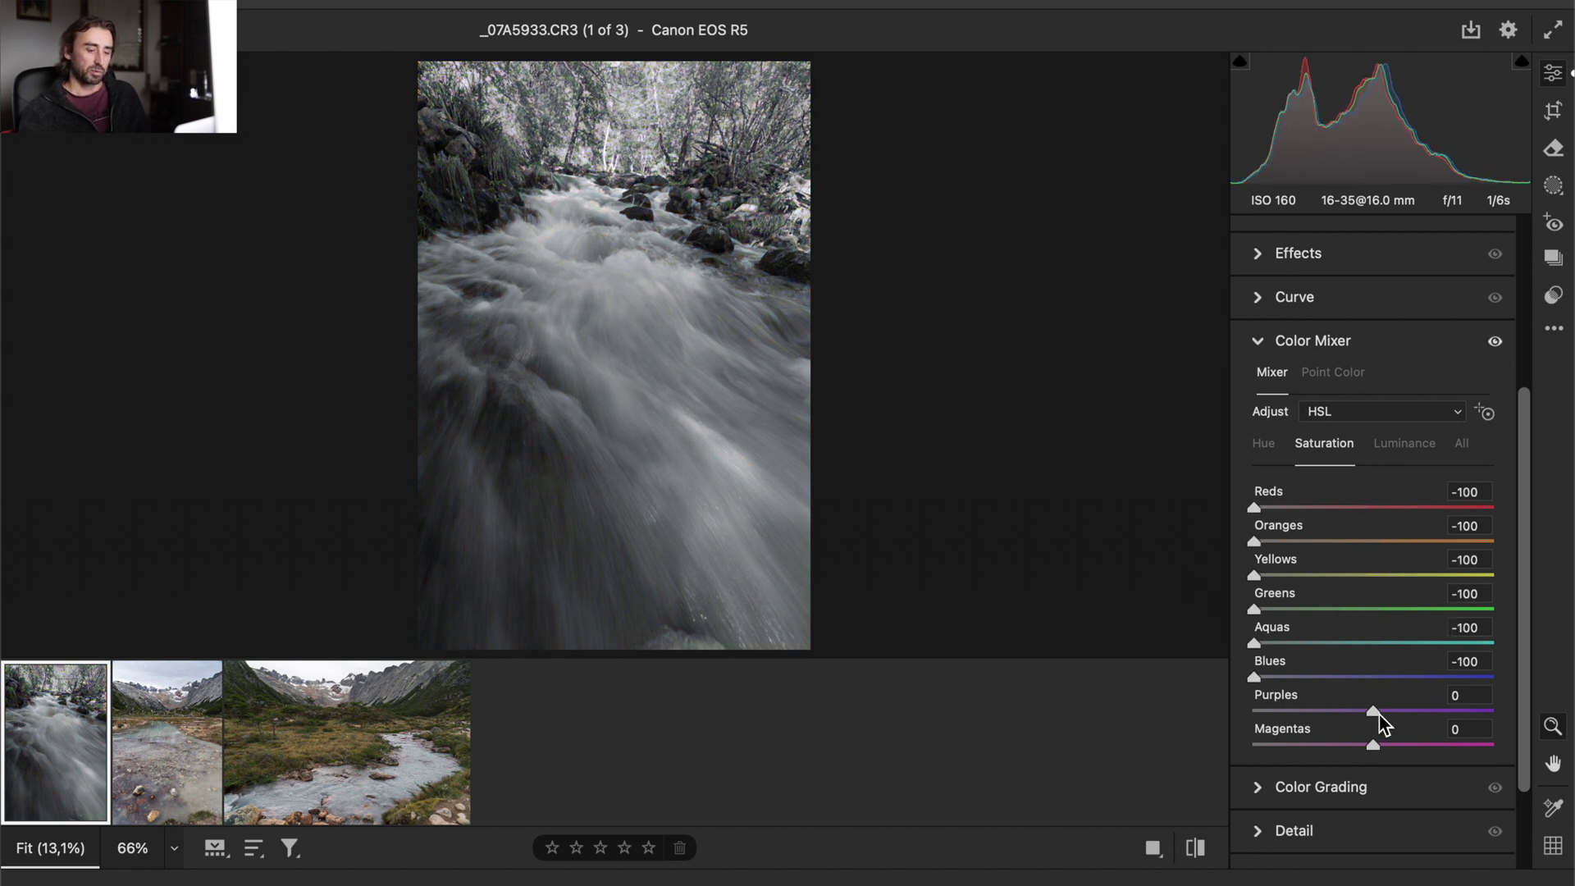
{"action": "left_click_drag", "start_coordinate": [1375, 711], "coordinate": [1222, 714]}
{"action": "left_click_drag", "start_coordinate": [1380, 748], "coordinate": [1124, 766]}
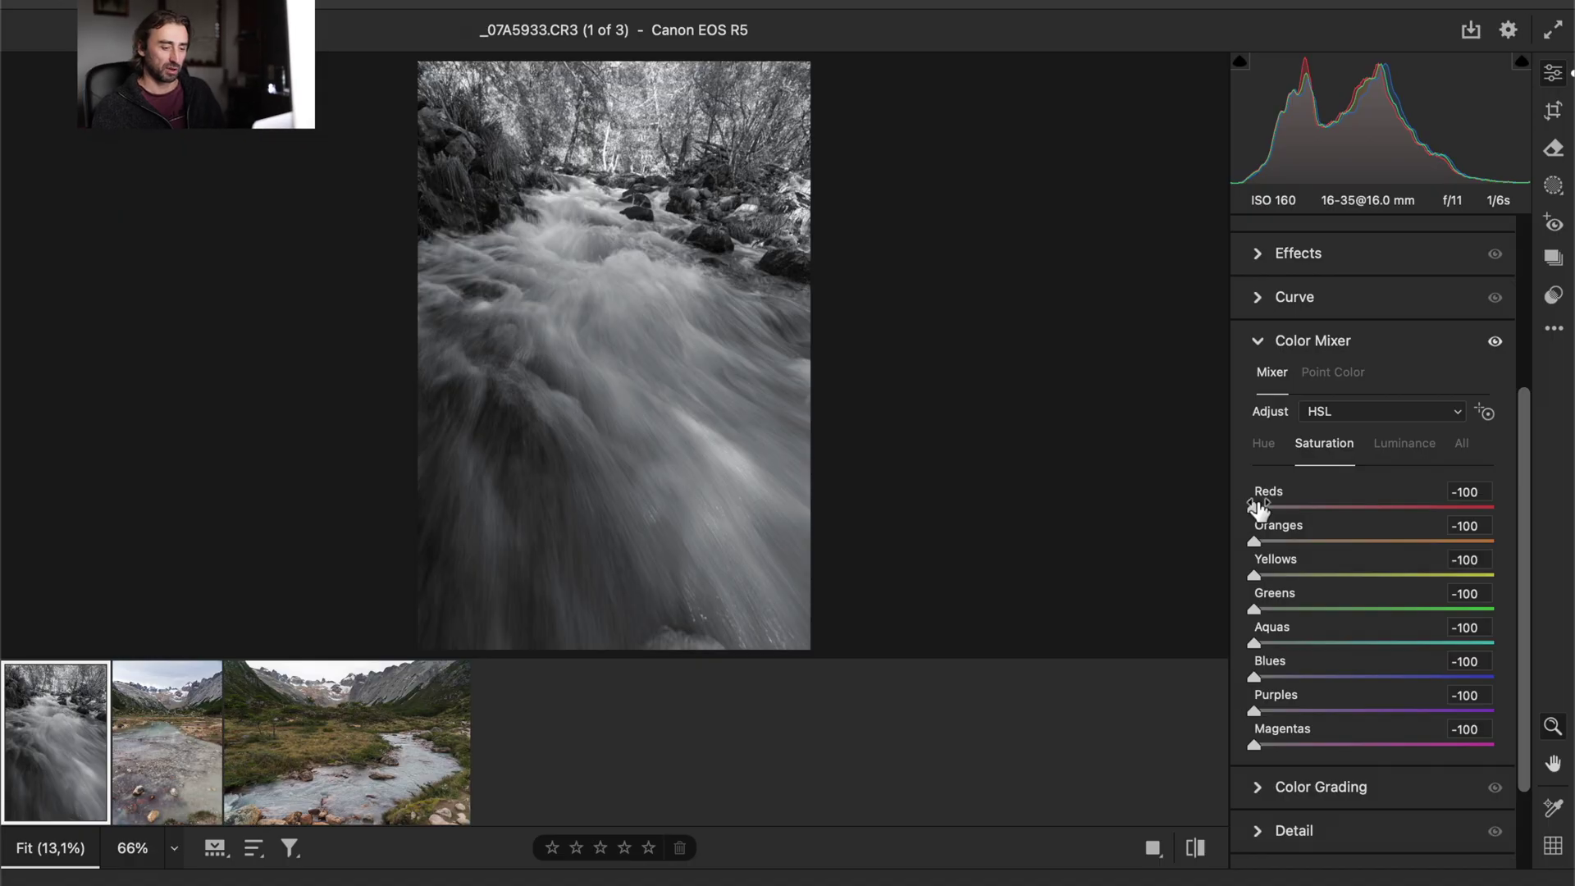
Set the river photo's Color Mixer Saturation to +4 for Reds, +37 for Oranges, +18 for Yellows and +7 for Greens
{"action": "left_click_drag", "start_coordinate": [1257, 510], "coordinate": [1400, 529]}
{"action": "left_click_drag", "start_coordinate": [1254, 541], "coordinate": [1416, 542]}
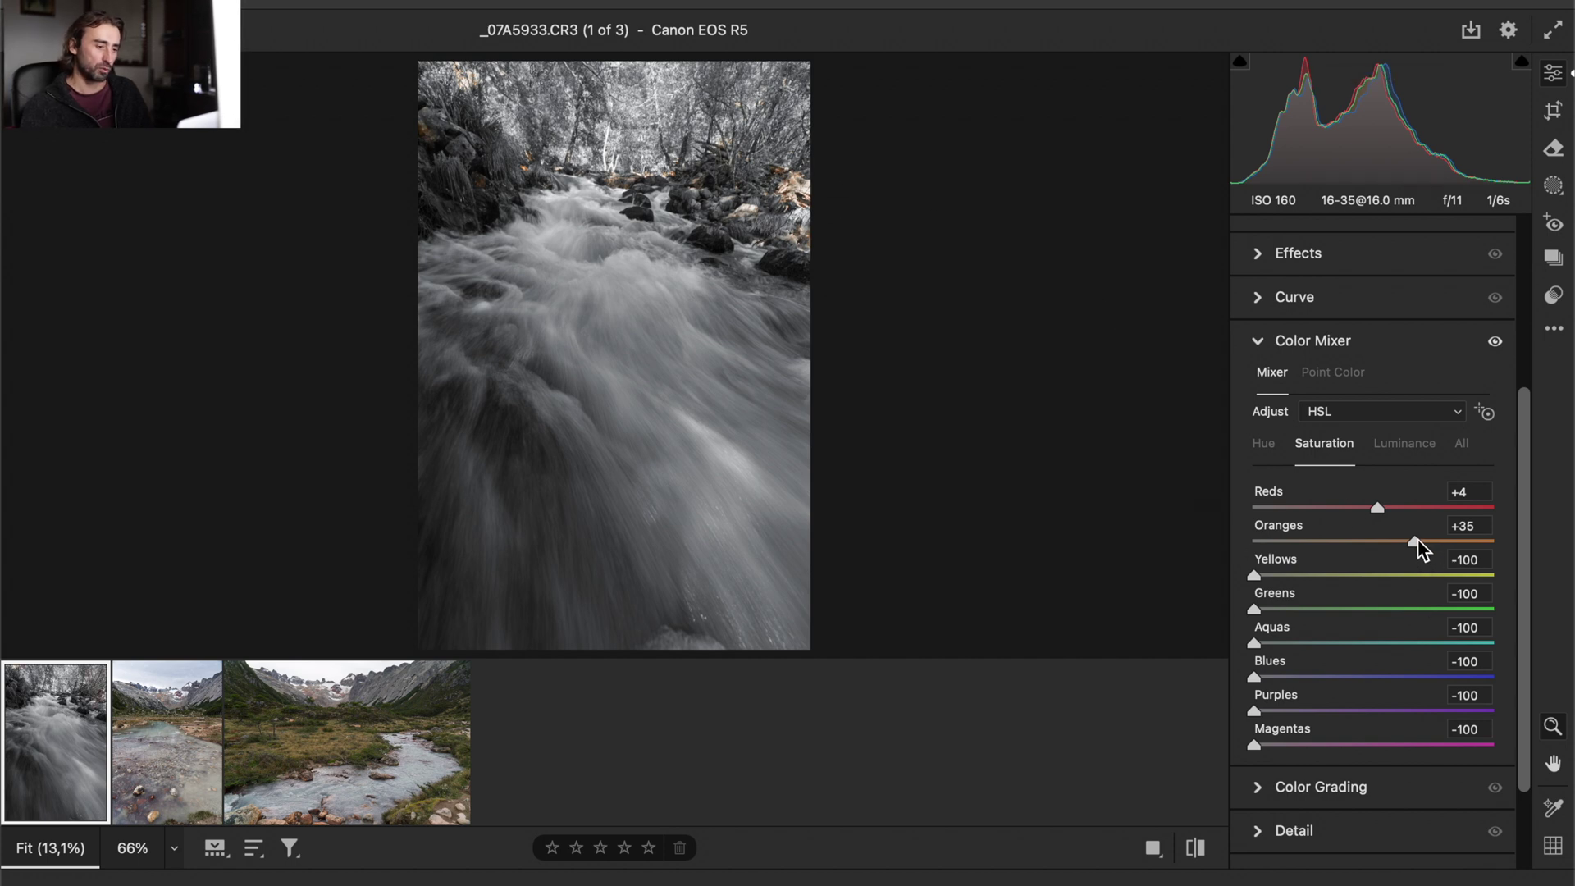
{"action": "left_click_drag", "start_coordinate": [1424, 540], "coordinate": [1419, 540]}
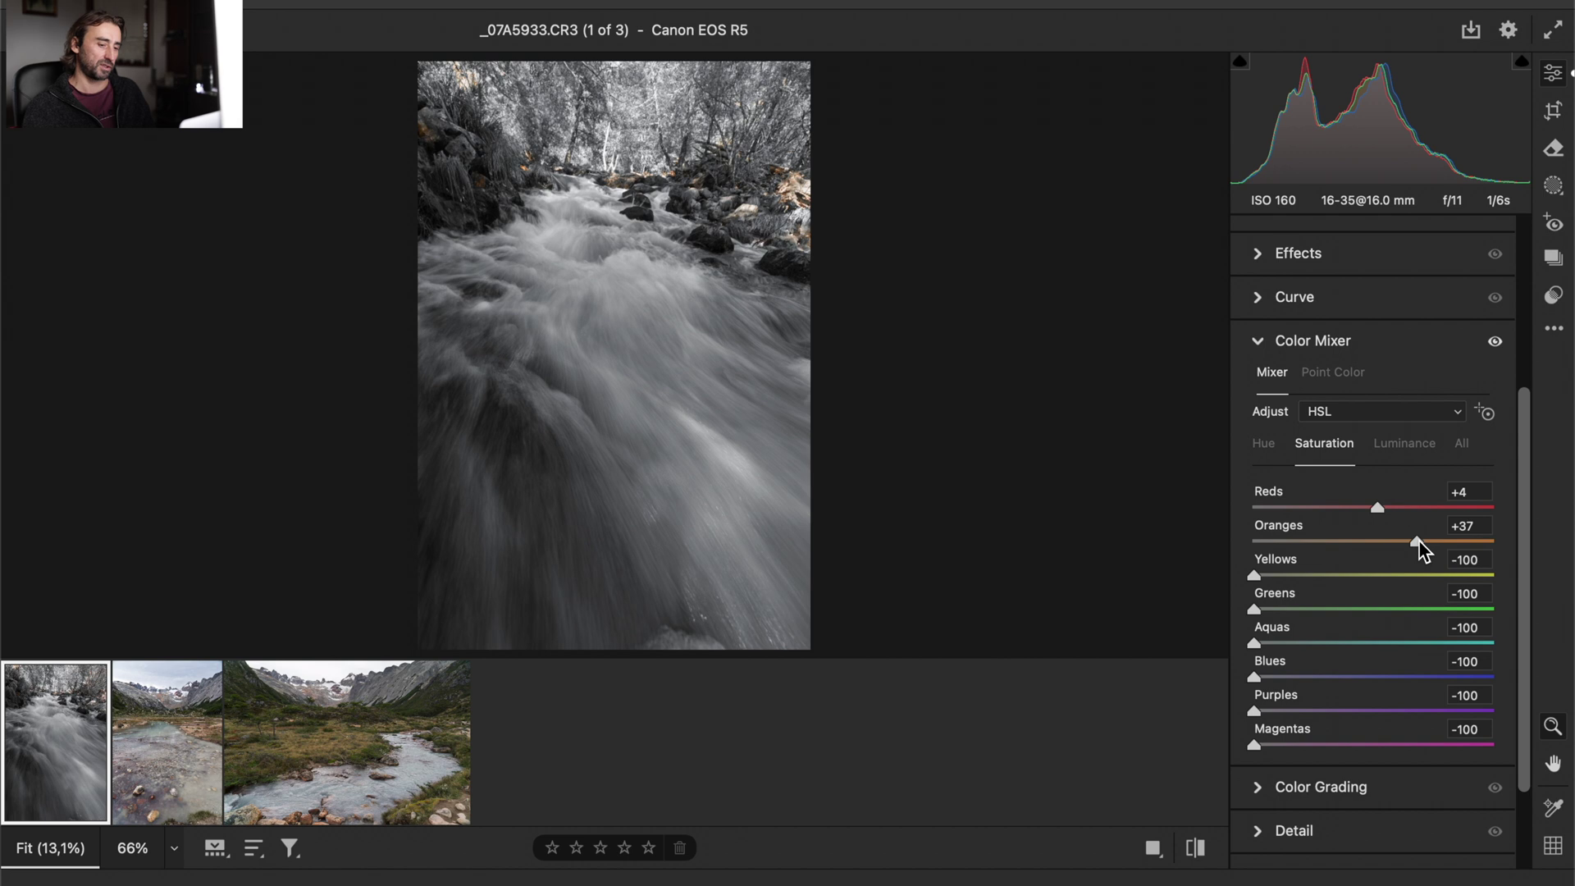
{"action": "left_click_drag", "start_coordinate": [1258, 573], "coordinate": [1399, 585]}
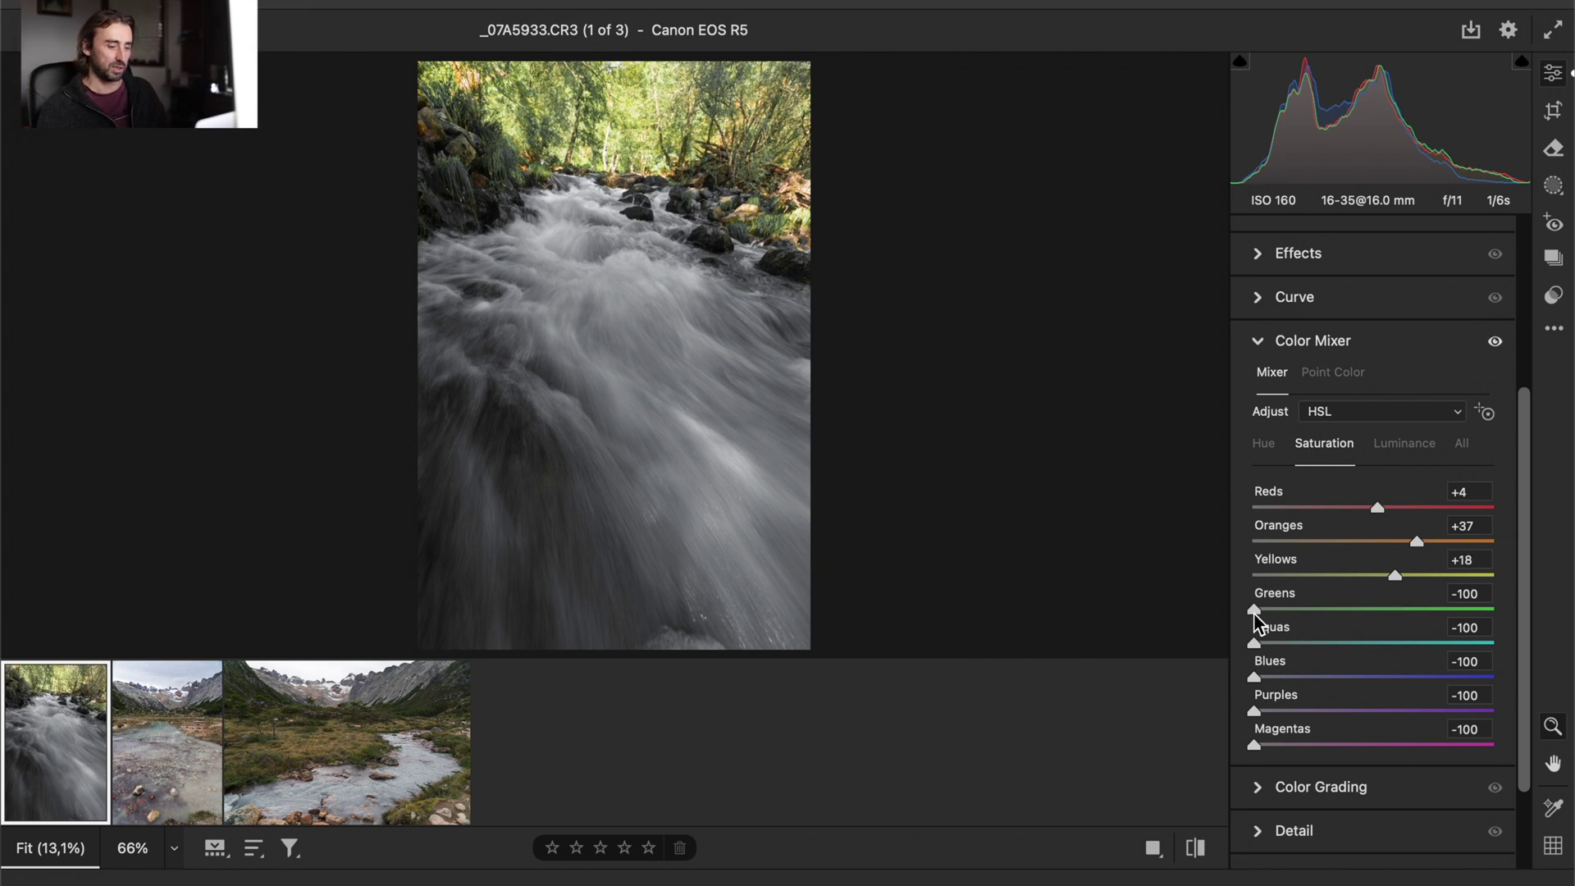
{"action": "left_click_drag", "start_coordinate": [1253, 612], "coordinate": [1380, 613]}
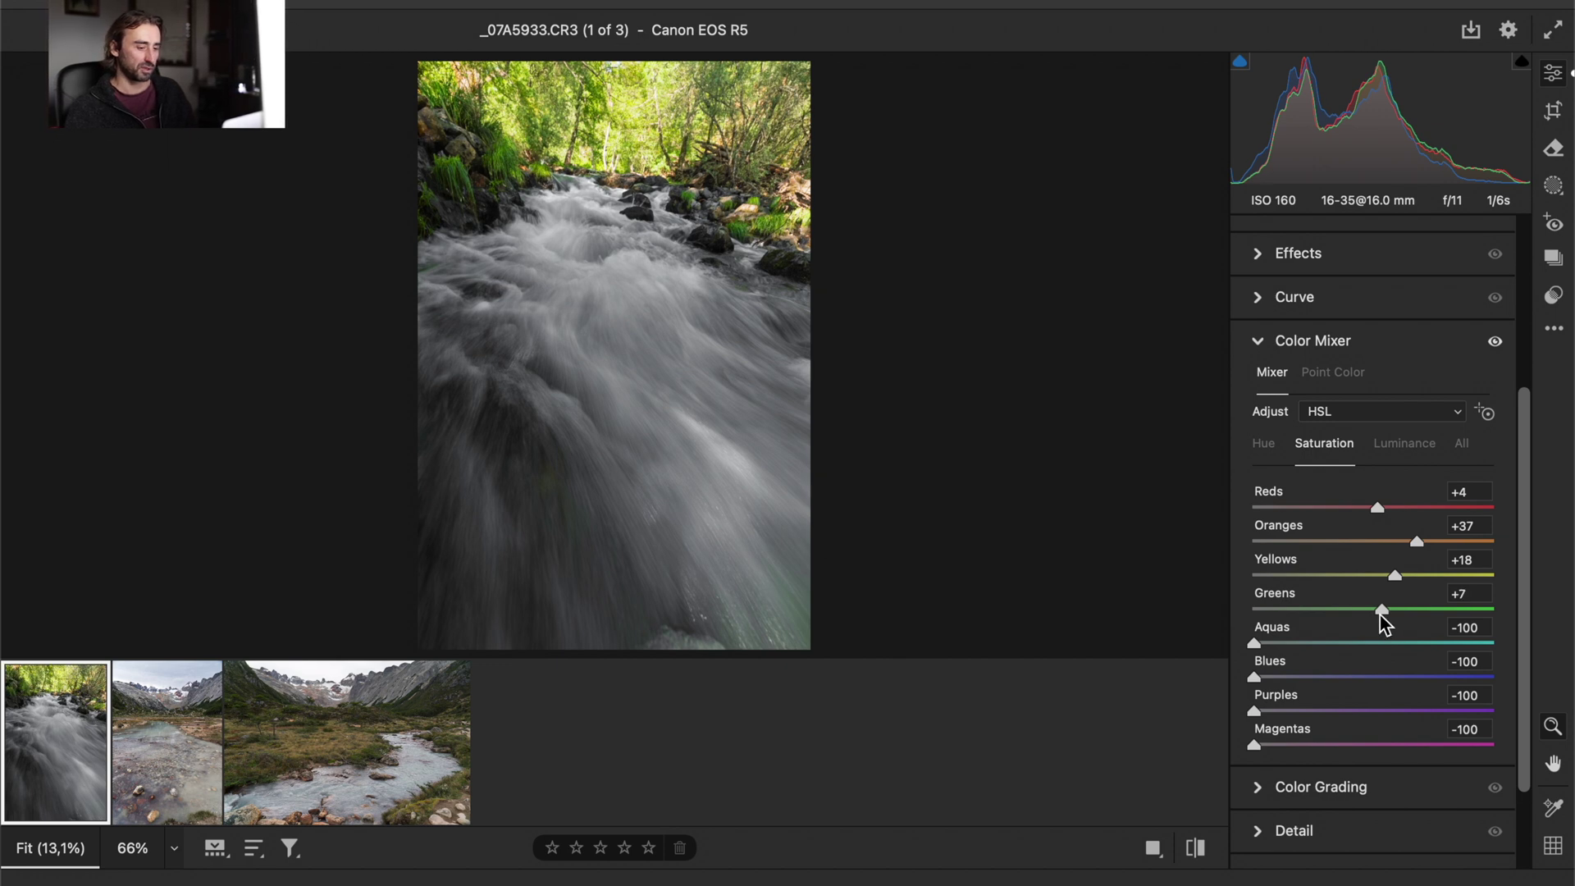
Set the river photo's Color Mixer Saturation to +5 for Aquas, +21 for Blues, -1 for Purples and +9 for Magentas
{"action": "left_click_drag", "start_coordinate": [1253, 644], "coordinate": [1381, 642]}
{"action": "left_click_drag", "start_coordinate": [1261, 678], "coordinate": [1401, 673]}
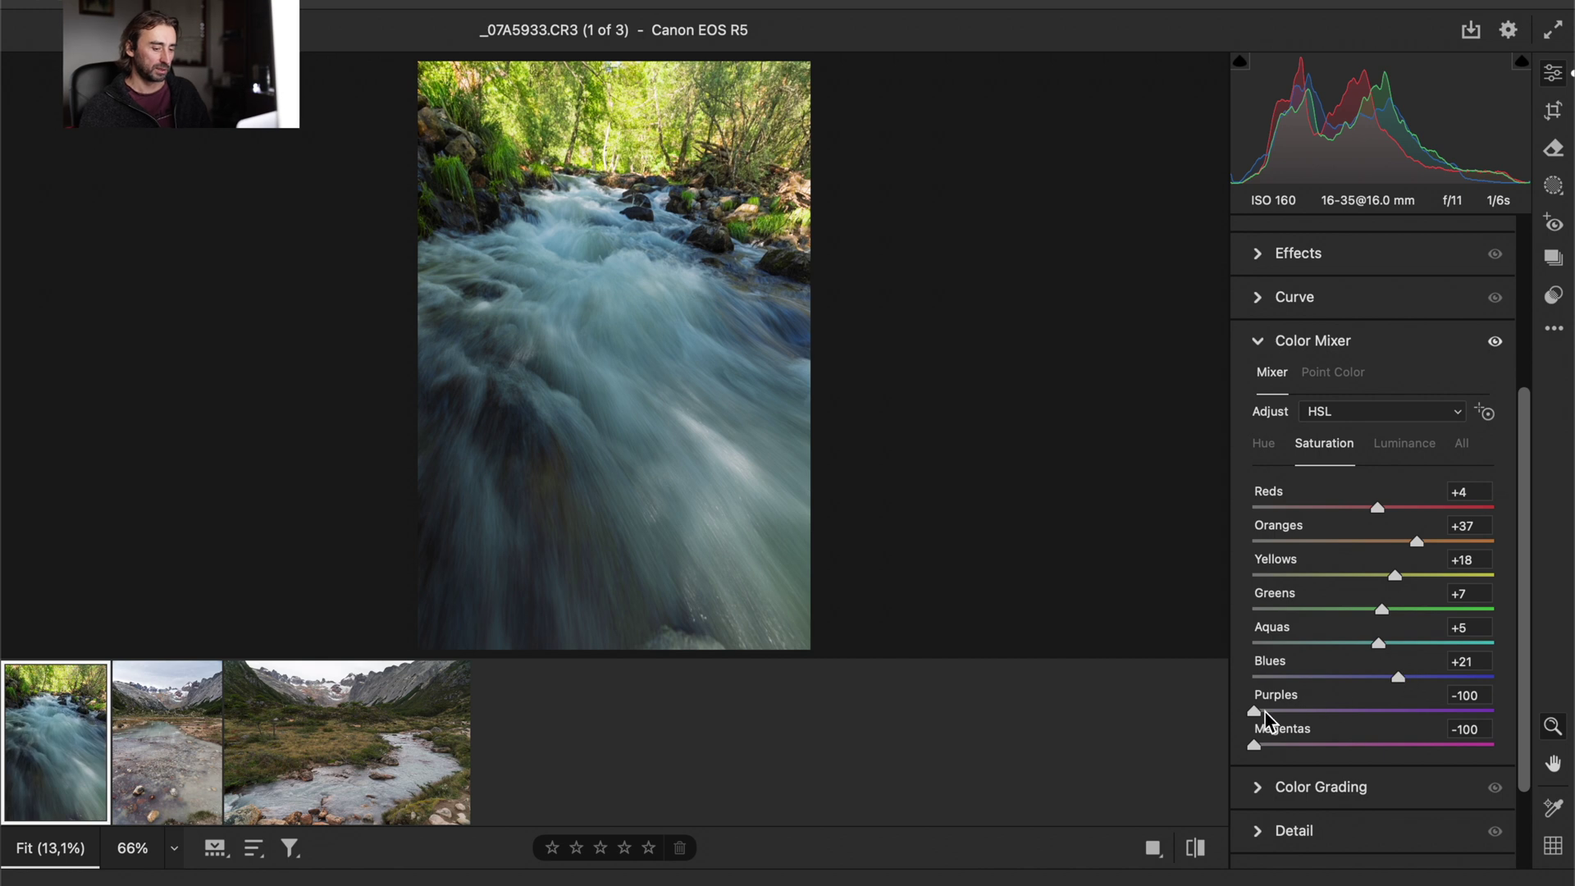
{"action": "left_click_drag", "start_coordinate": [1261, 710], "coordinate": [1353, 711]}
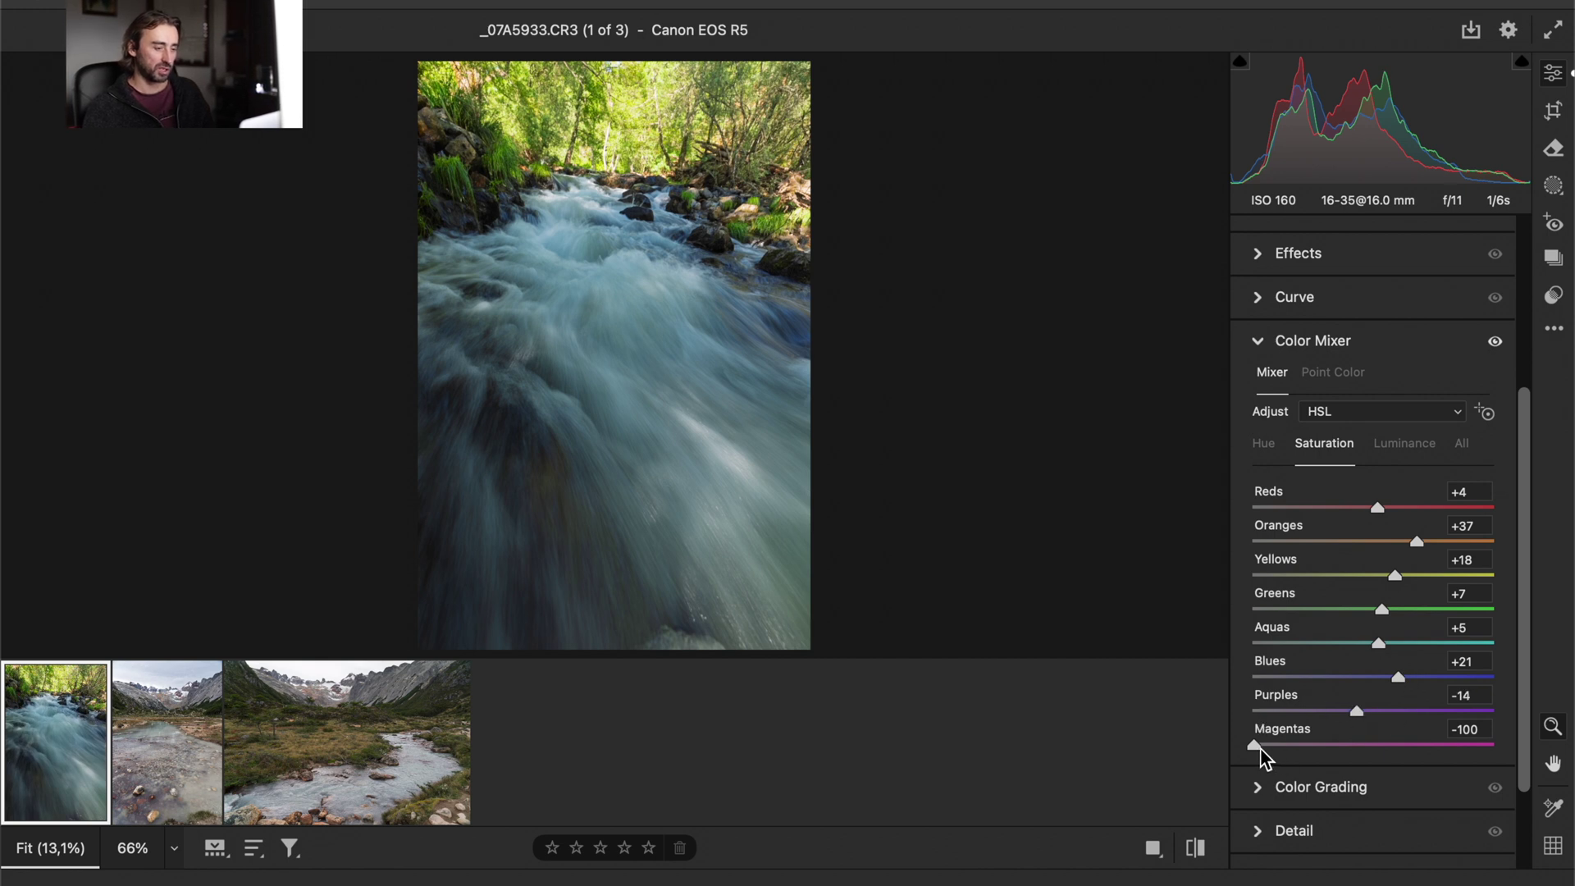
{"action": "left_click_drag", "start_coordinate": [1255, 745], "coordinate": [1392, 759]}
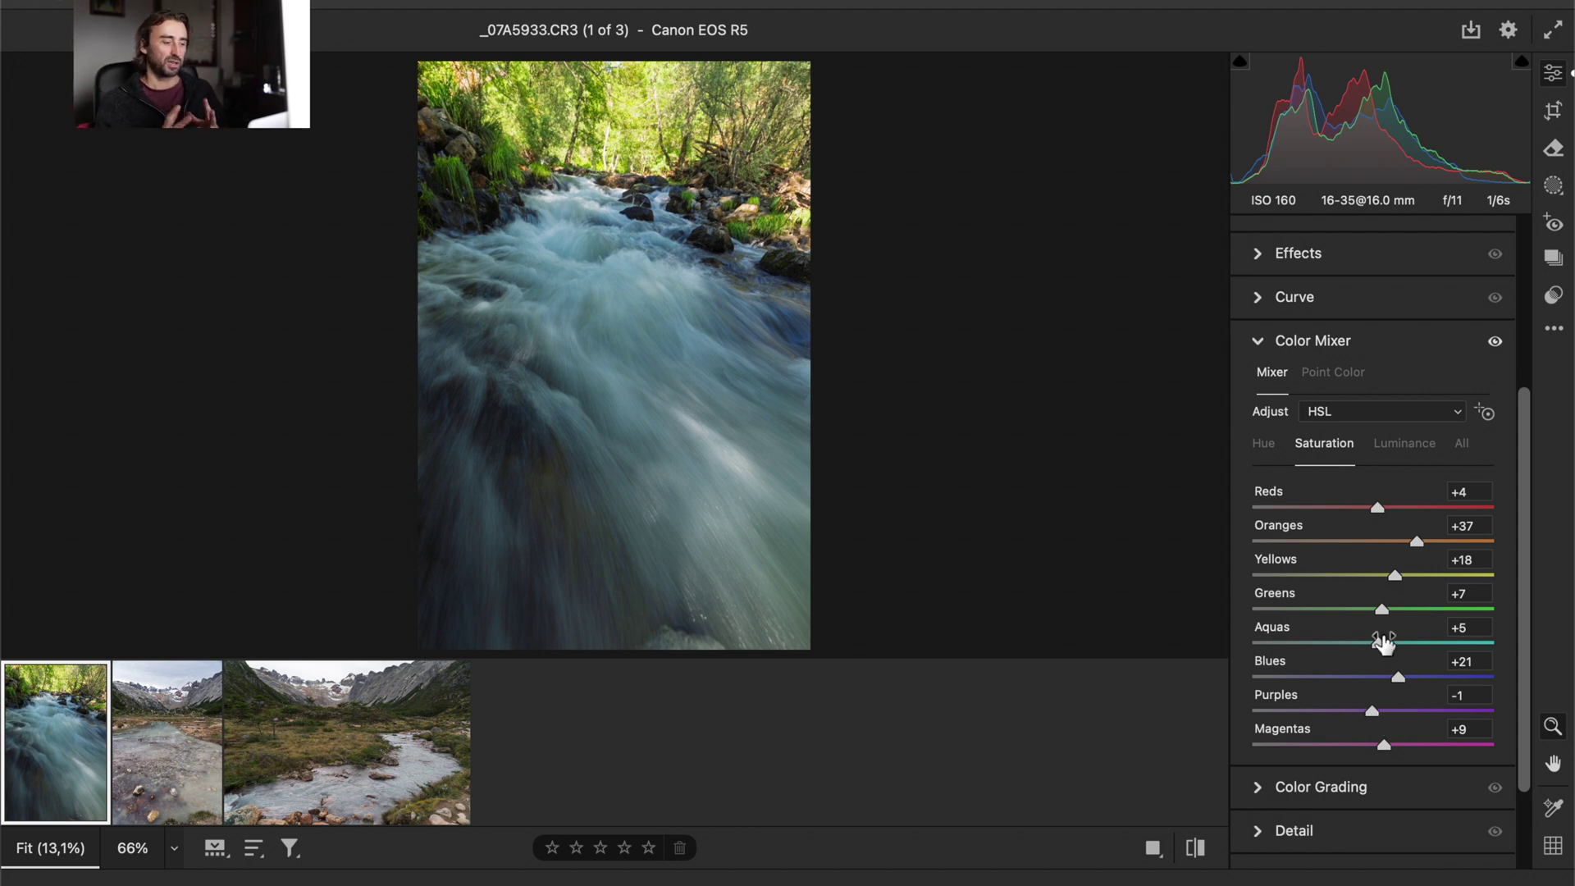
Compare the river photo's current settings with its default settings
{"action": "left_click", "coordinate": [1194, 854]}
{"action": "left_click", "coordinate": [1196, 854]}
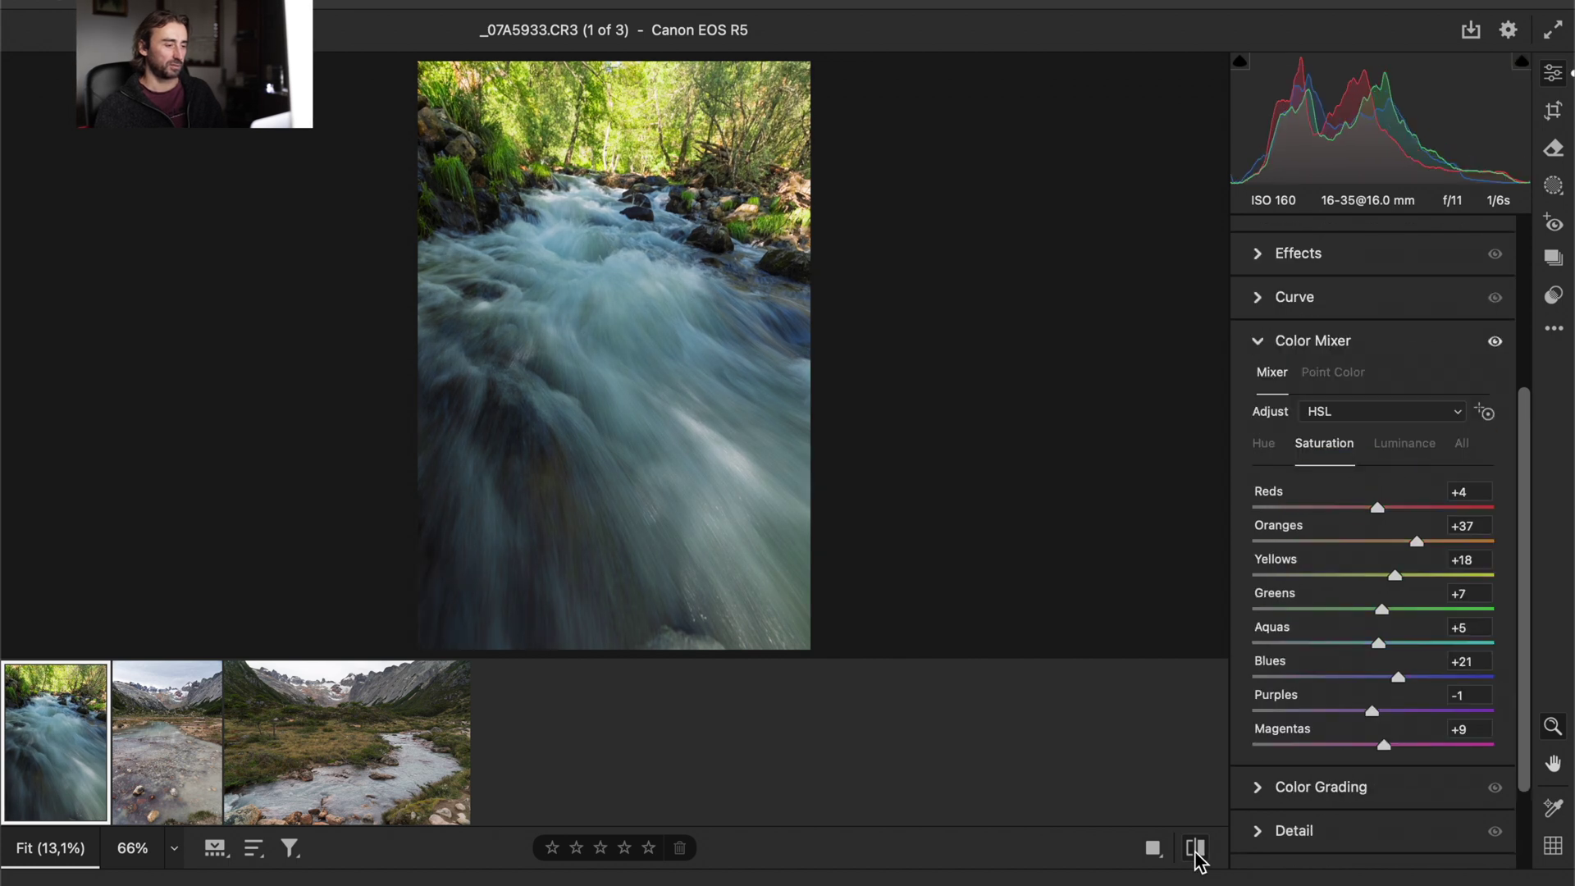
{"action": "left_click", "coordinate": [1195, 852]}
{"action": "left_click", "coordinate": [1194, 853]}
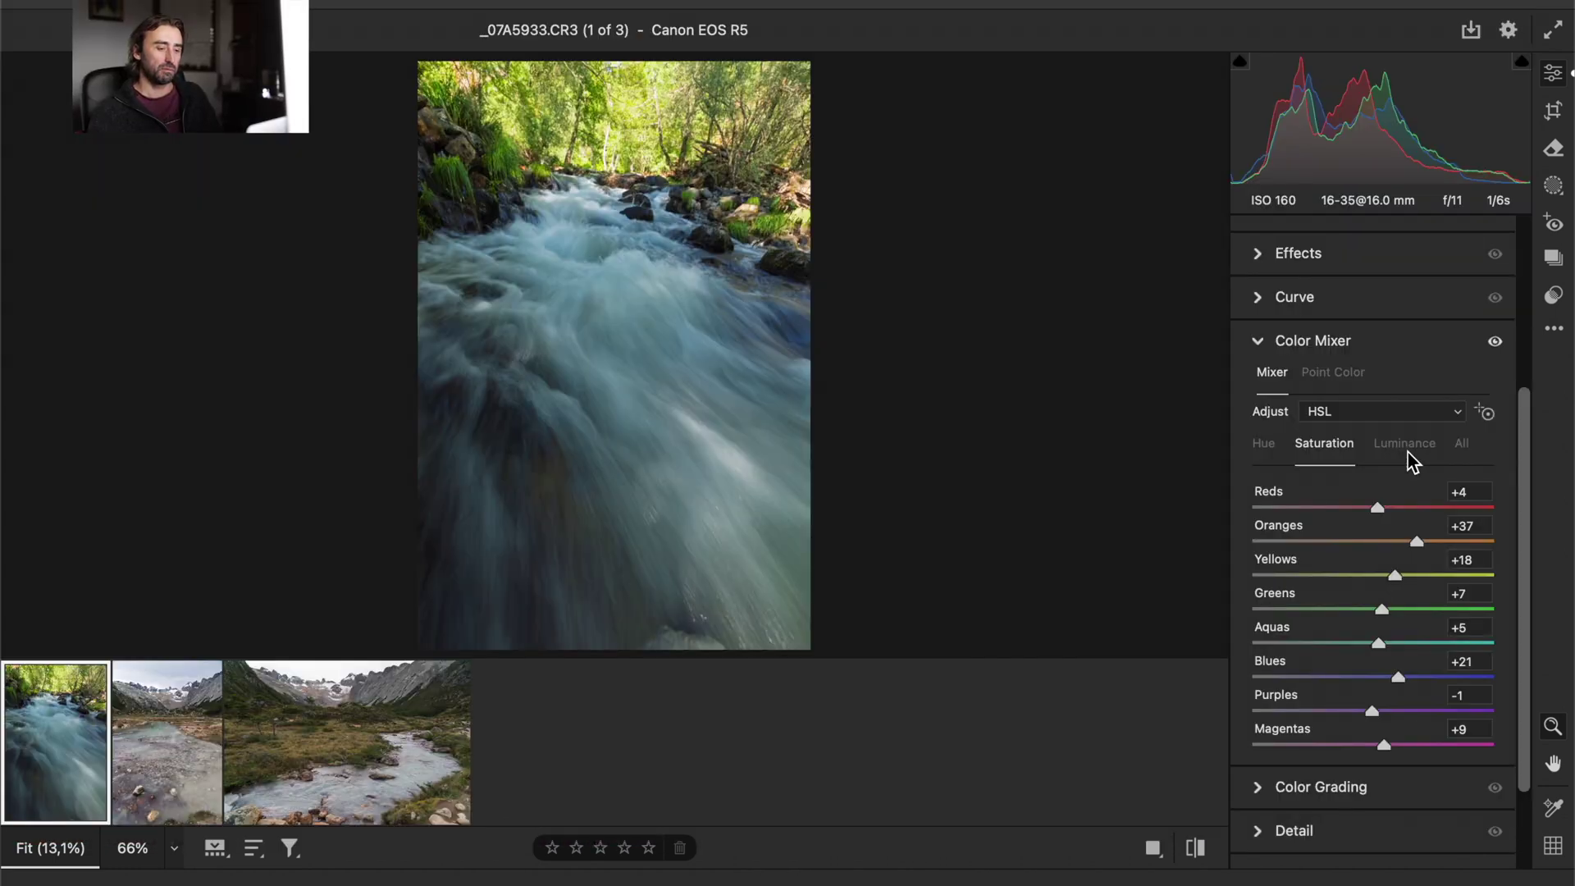
Set the river photo's Color Mixer Luminance to -2 for Reds, 0 for Magentas, +38 for Blues and +46 for Aquas
{"action": "left_click", "coordinate": [1407, 451]}
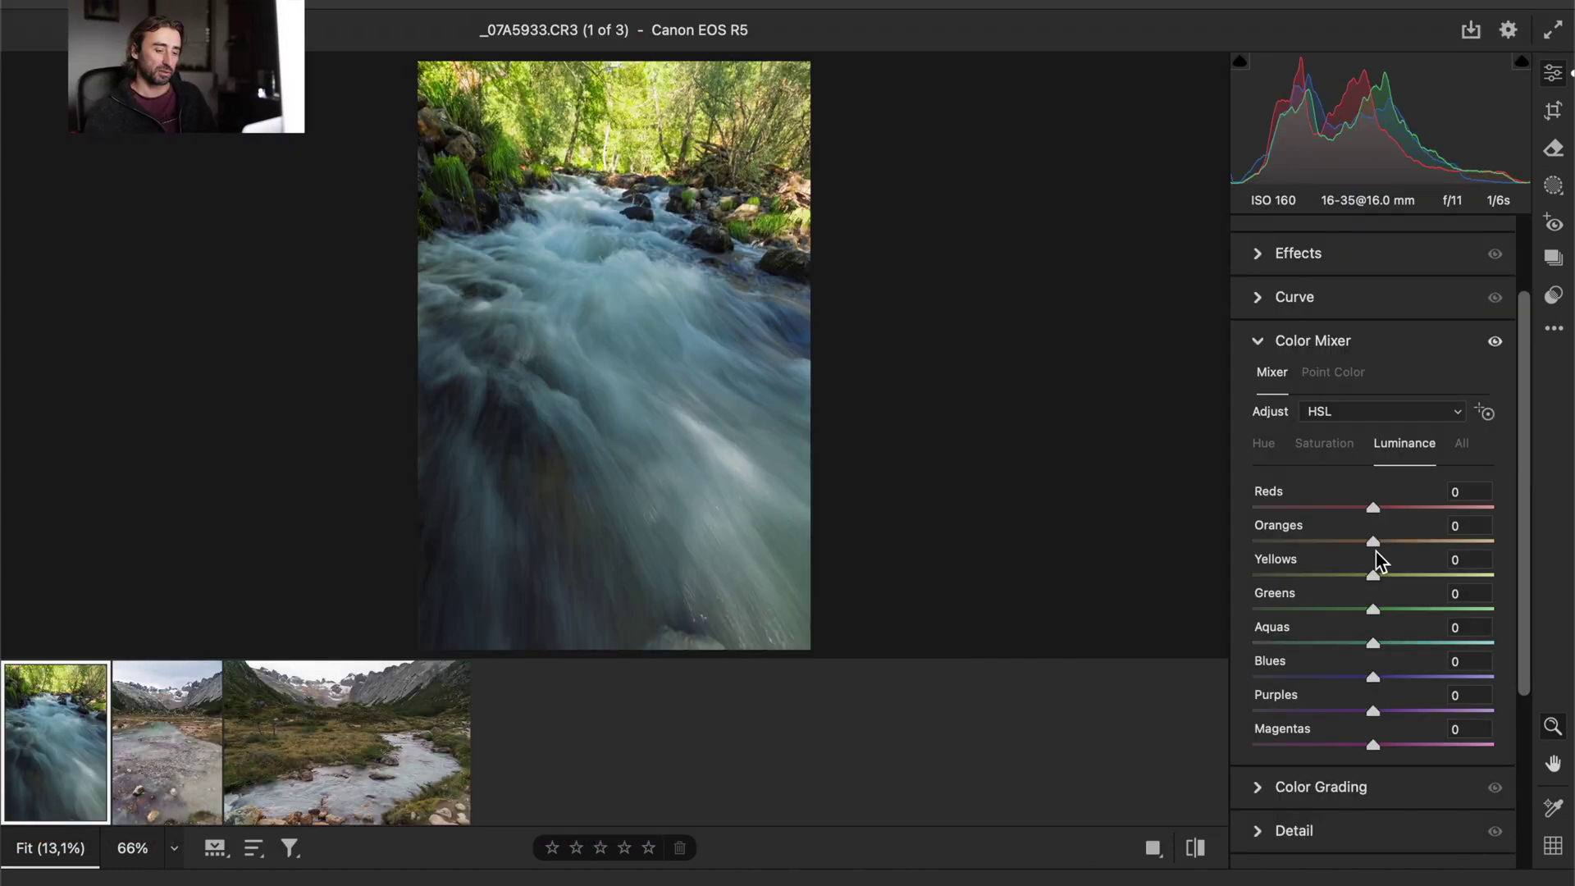
{"action": "mouse_move", "coordinate": [1374, 509]}
{"action": "left_mouse_down"}
{"action": "mouse_move", "coordinate": [1221, 515]}
{"action": "mouse_move", "coordinate": [1375, 523]}
{"action": "left_mouse_up"}
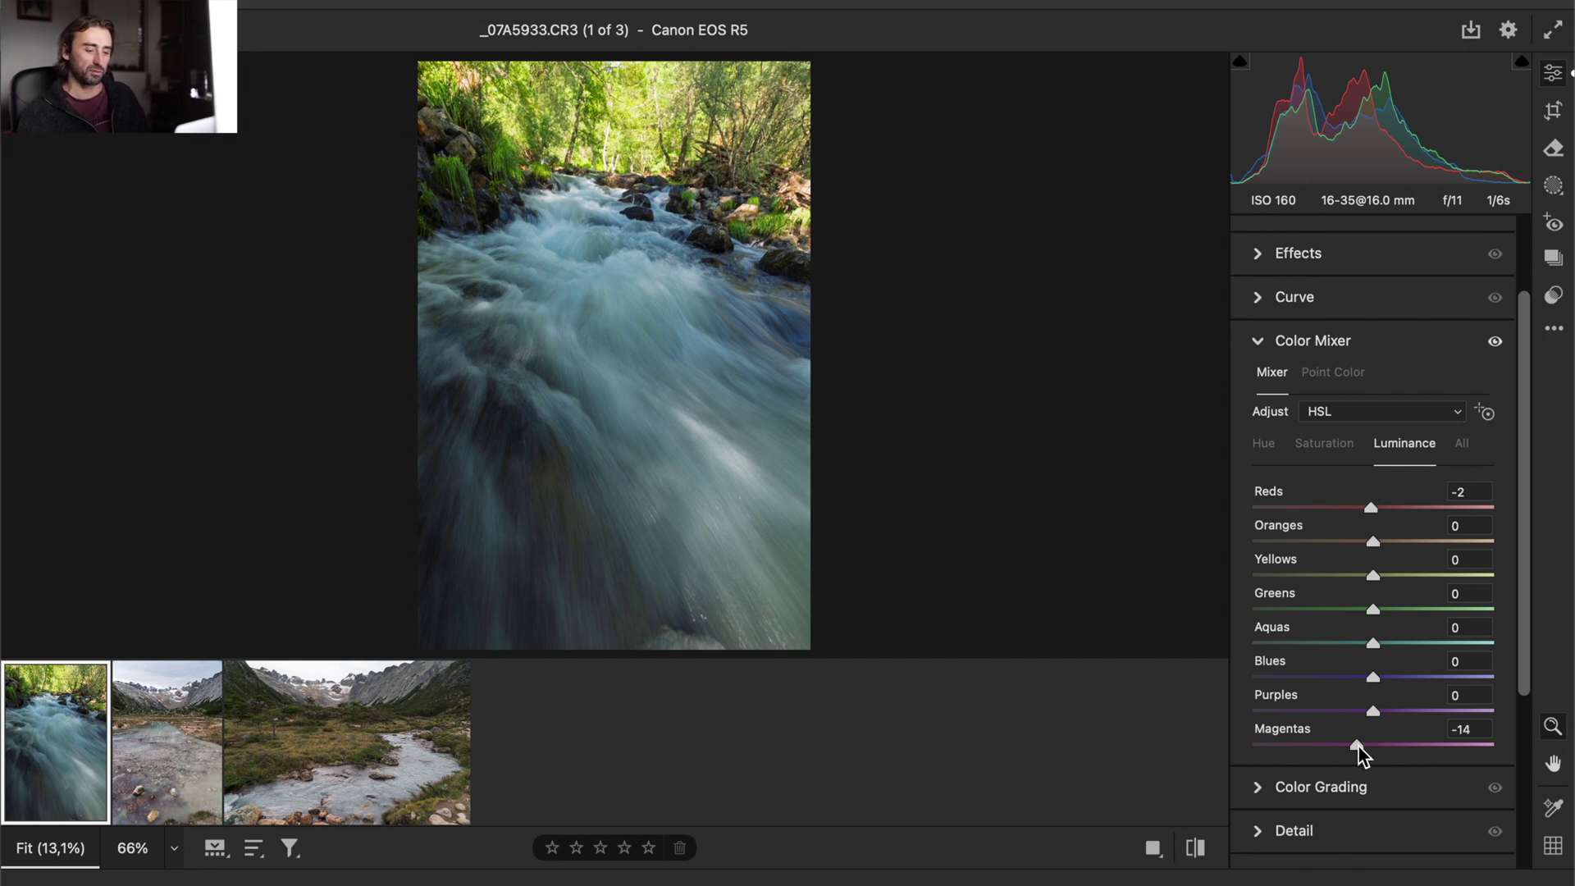
{"action": "left_click_drag", "start_coordinate": [1358, 746], "coordinate": [1375, 748]}
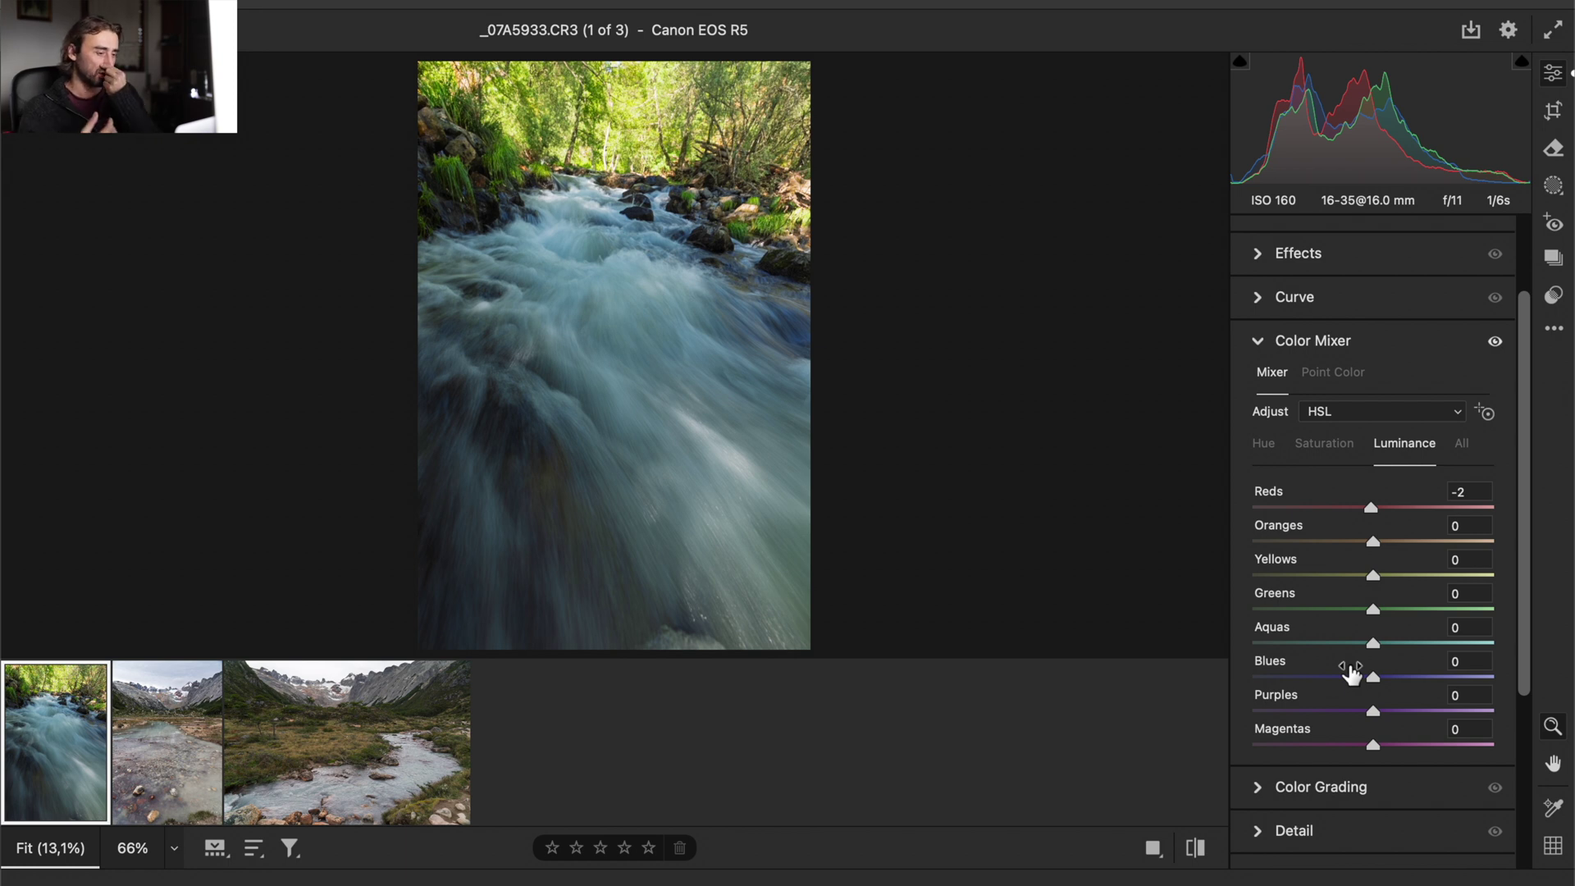
{"action": "left_click_drag", "start_coordinate": [1373, 677], "coordinate": [1418, 688]}
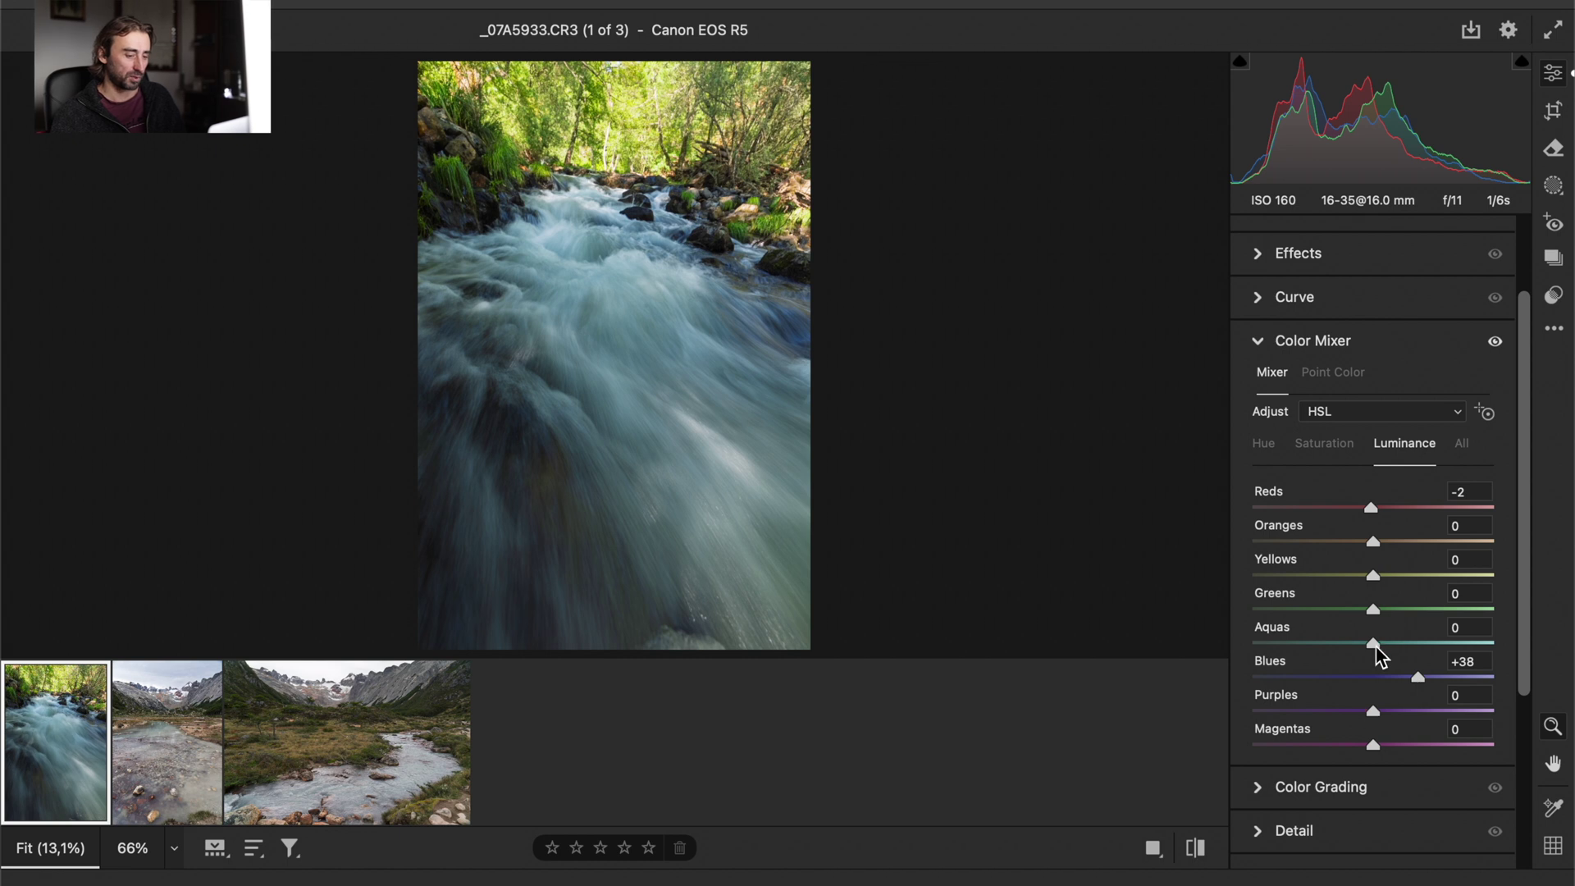
{"action": "left_click_drag", "start_coordinate": [1374, 645], "coordinate": [1427, 656]}
{"action": "left_click_drag", "start_coordinate": [1473, 654], "coordinate": [1427, 663]}
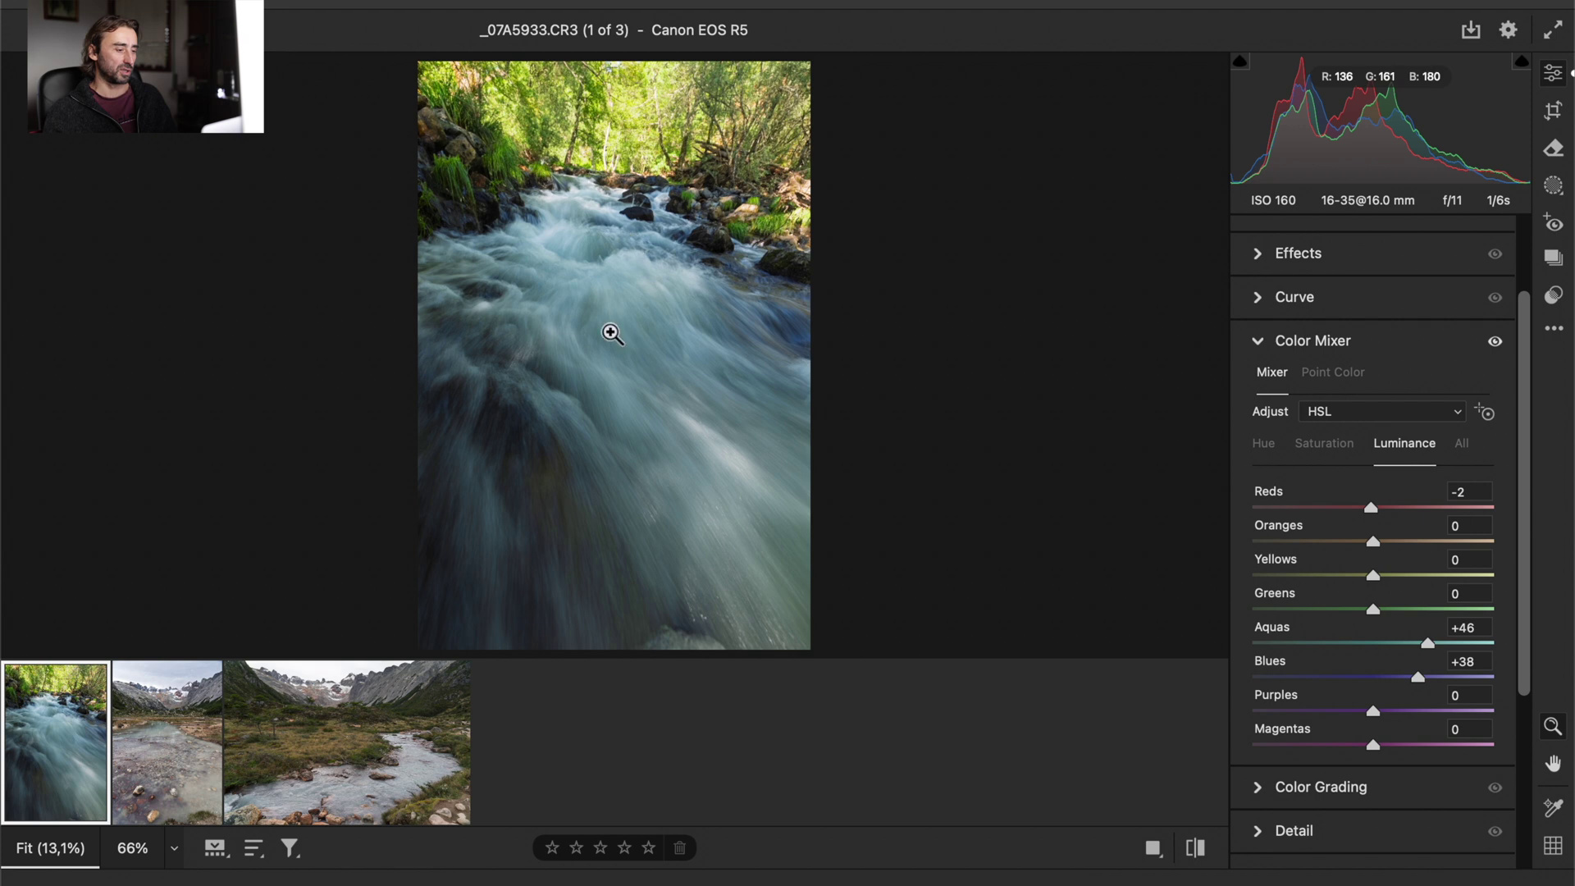
Set the Luminance to +6 for Greens, -9 for Yellows and -3 for Oranges, and bring up the second photo, _DSC0610.ARW
{"action": "mouse_move", "coordinate": [1376, 611]}
{"action": "left_mouse_down"}
{"action": "mouse_move", "coordinate": [1452, 593]}
{"action": "mouse_move", "coordinate": [1384, 591]}
{"action": "left_mouse_up"}
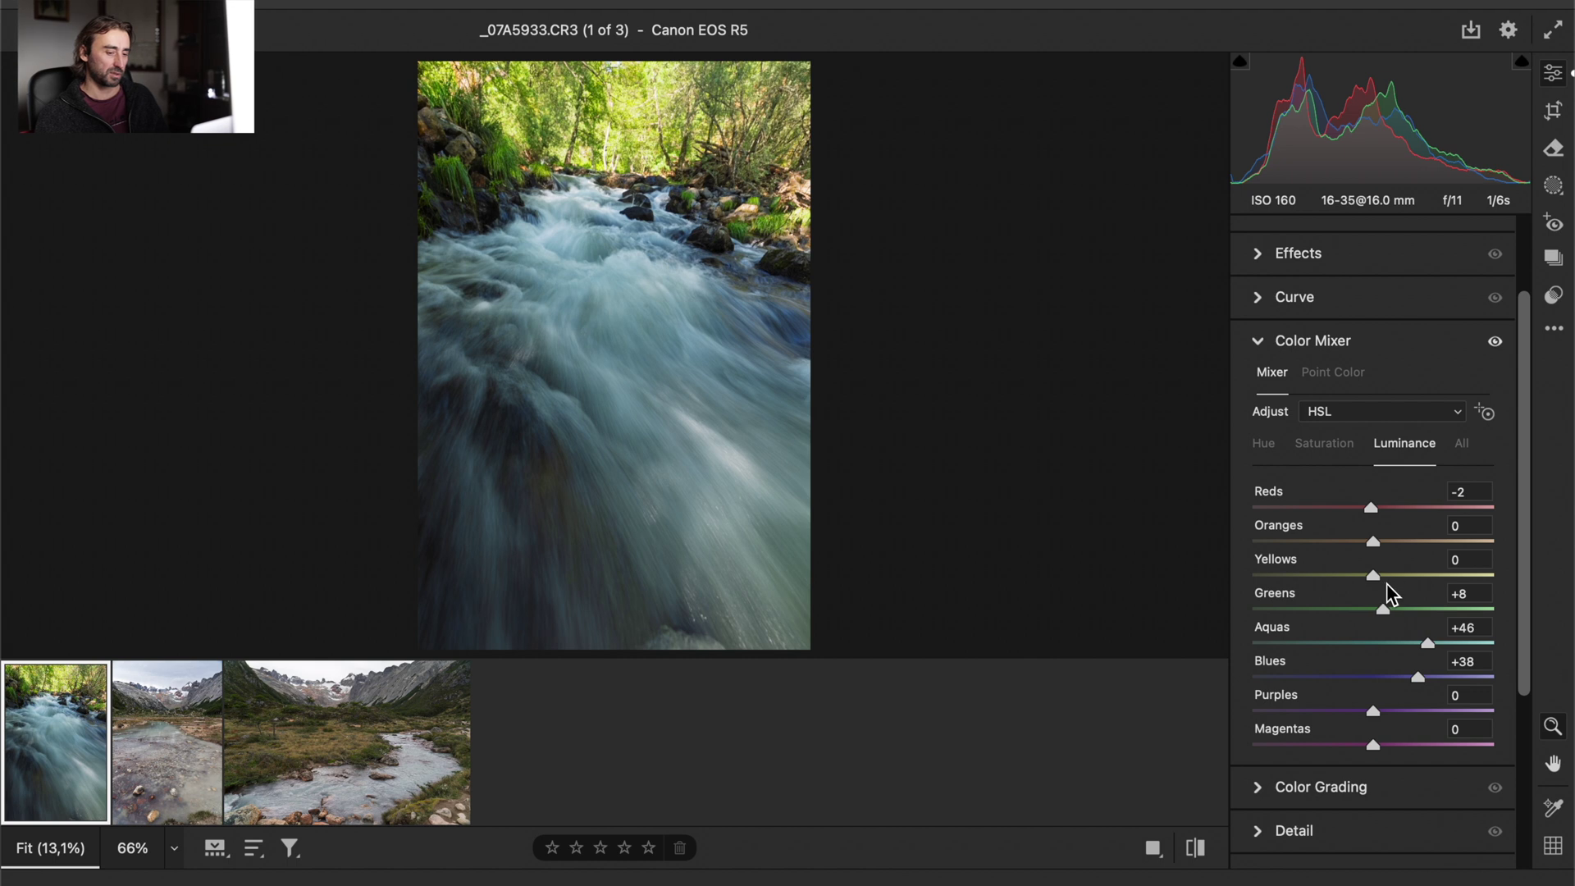
{"action": "left_click_drag", "start_coordinate": [1375, 577], "coordinate": [1367, 587]}
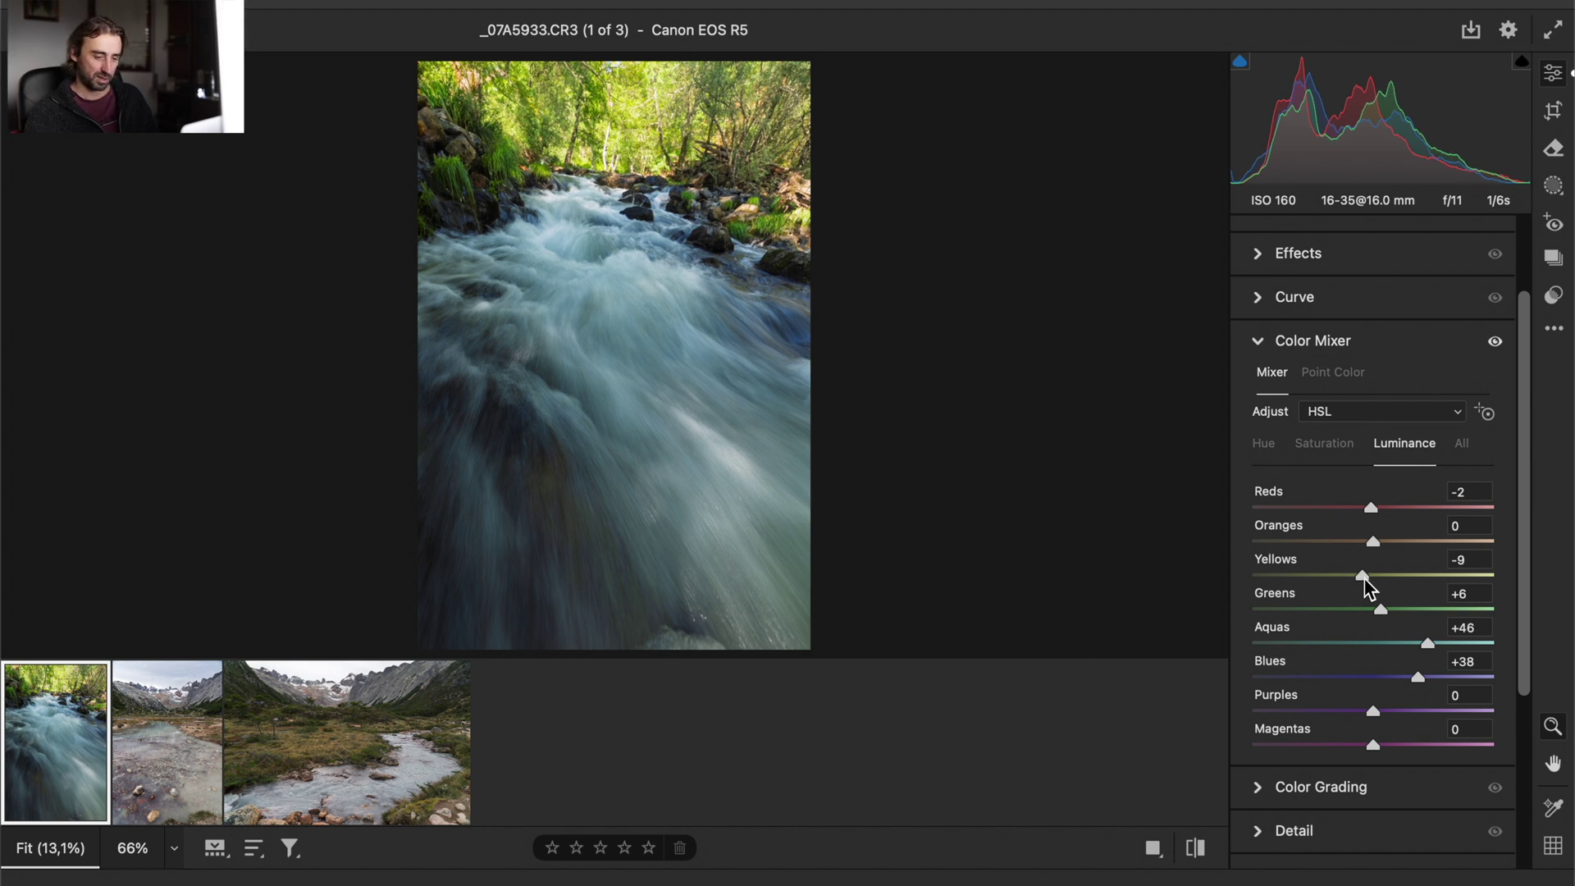
{"action": "left_click_drag", "start_coordinate": [1365, 542], "coordinate": [1369, 542]}
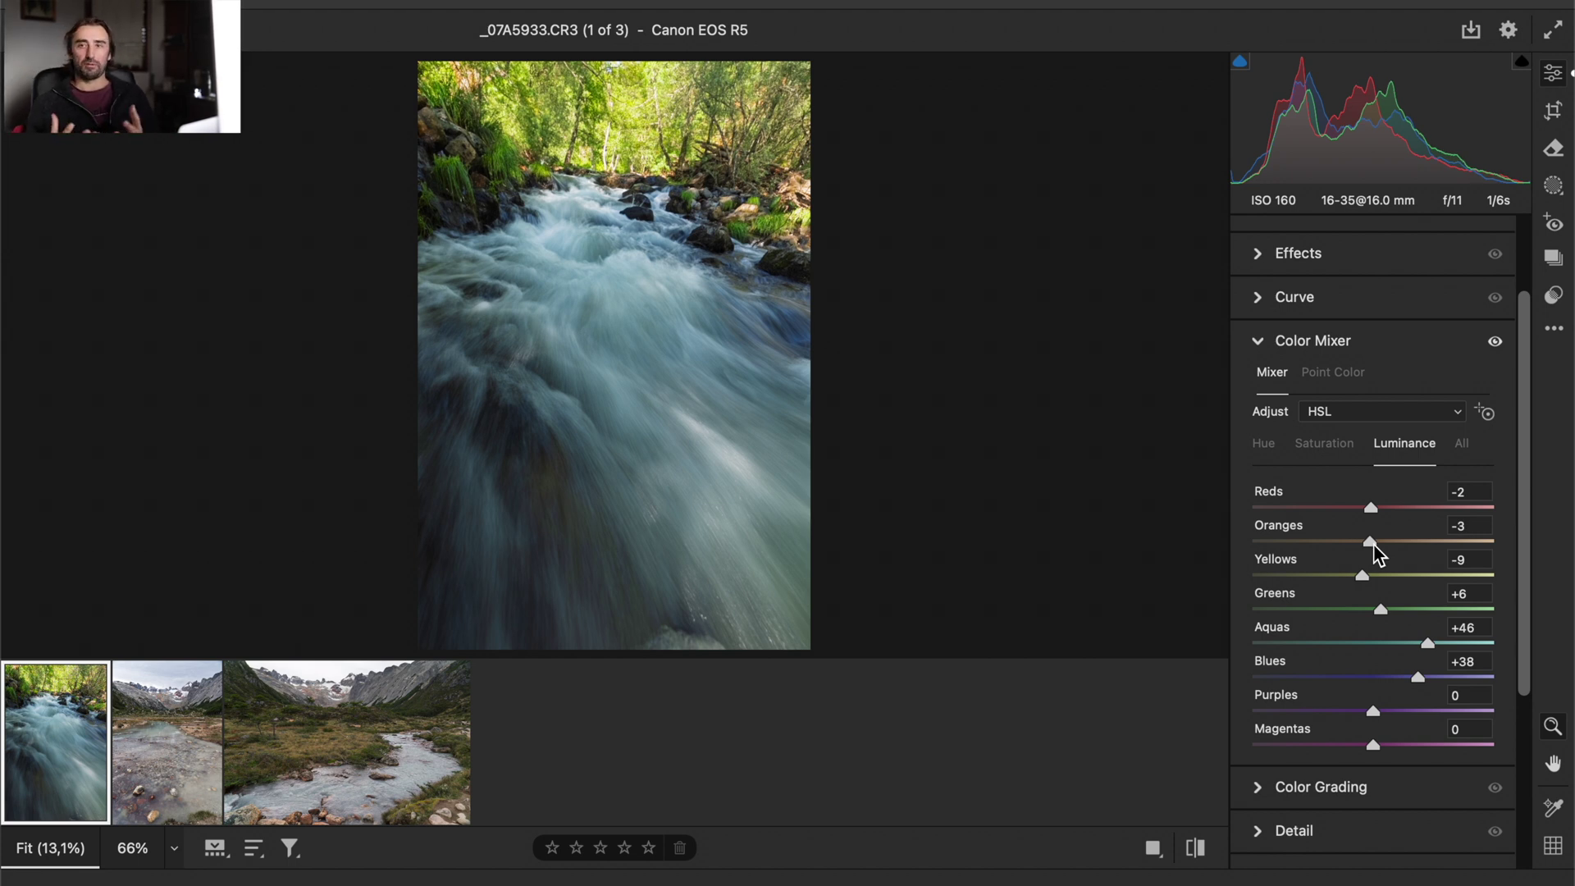
{"action": "left_click", "coordinate": [176, 780]}
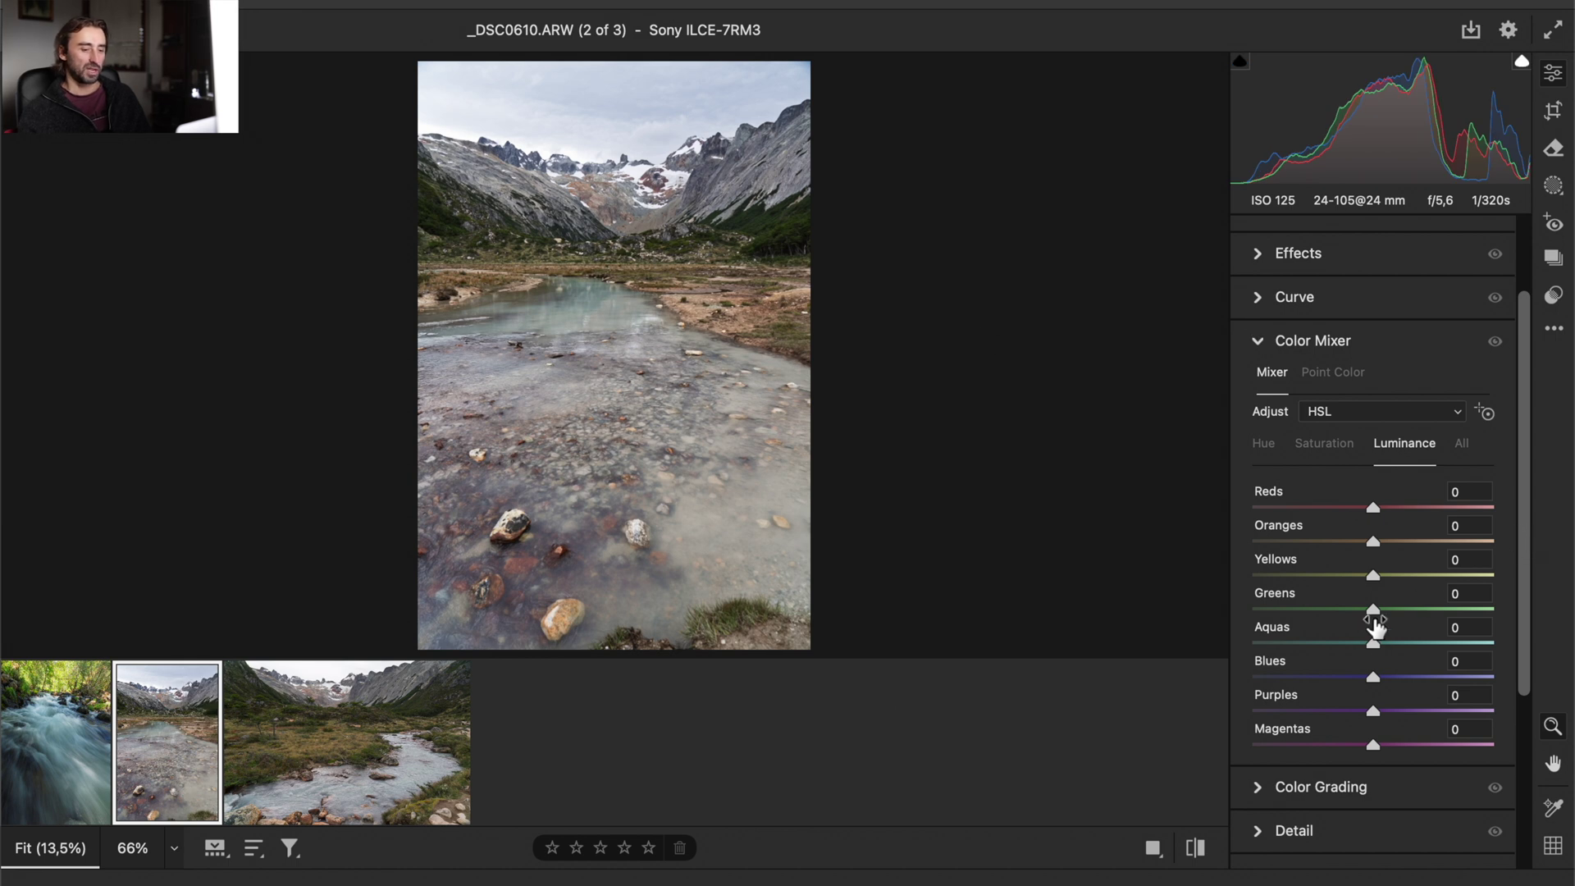
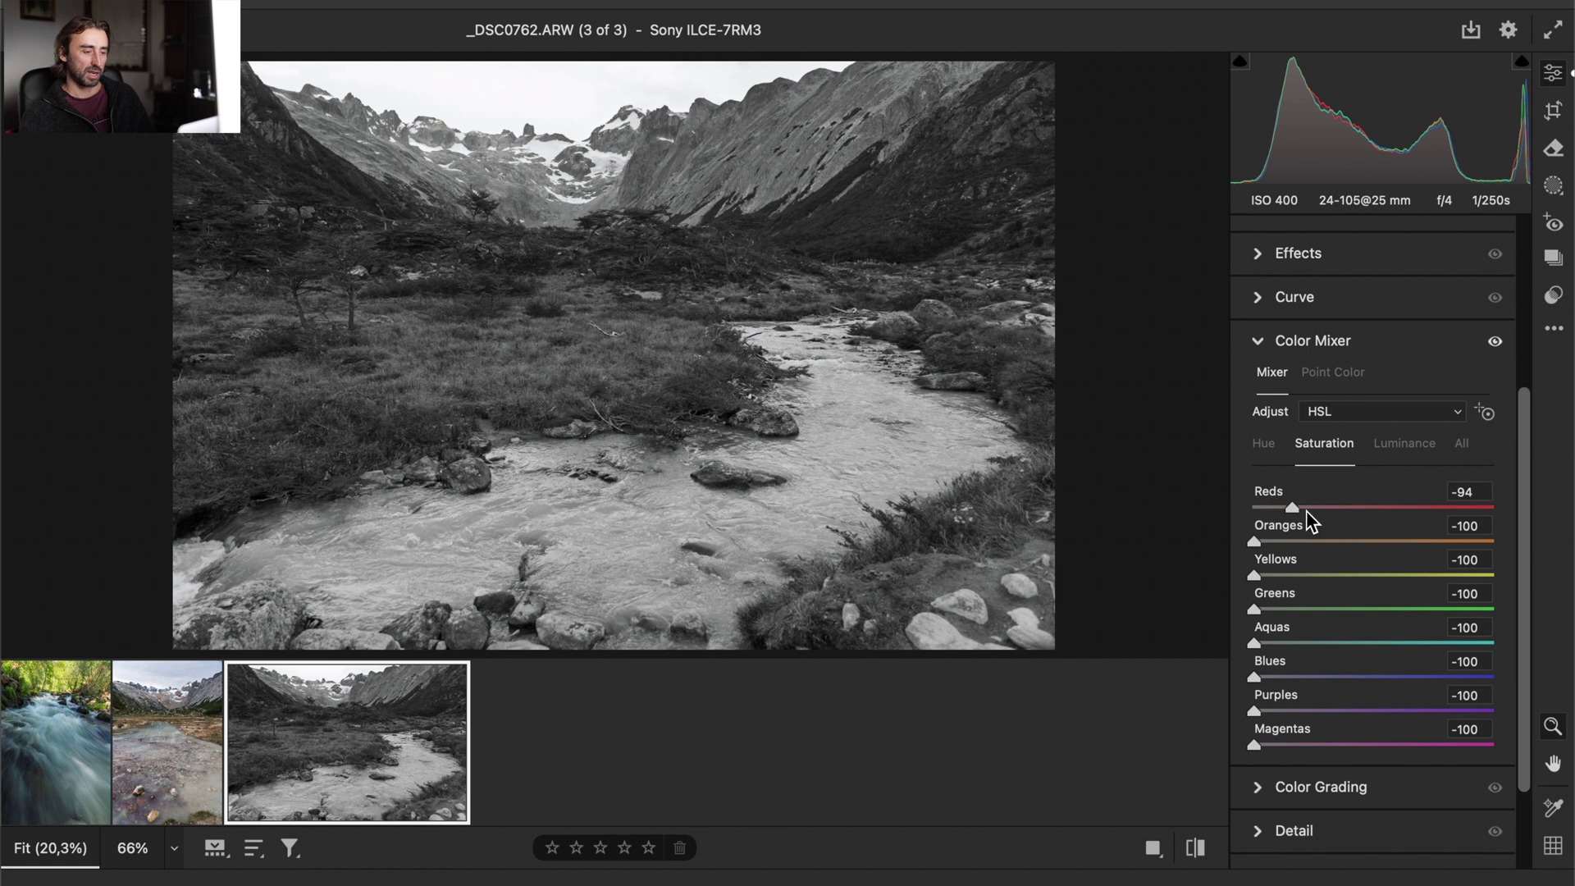
On the third photo, _DSC0762.ARW, set the Color Mixer Saturation to -2 for Reds, +6 for Oranges, +19 for Yellows and +11 for Greens
{"action": "left_click_drag", "start_coordinate": [1281, 535], "coordinate": [1386, 571]}
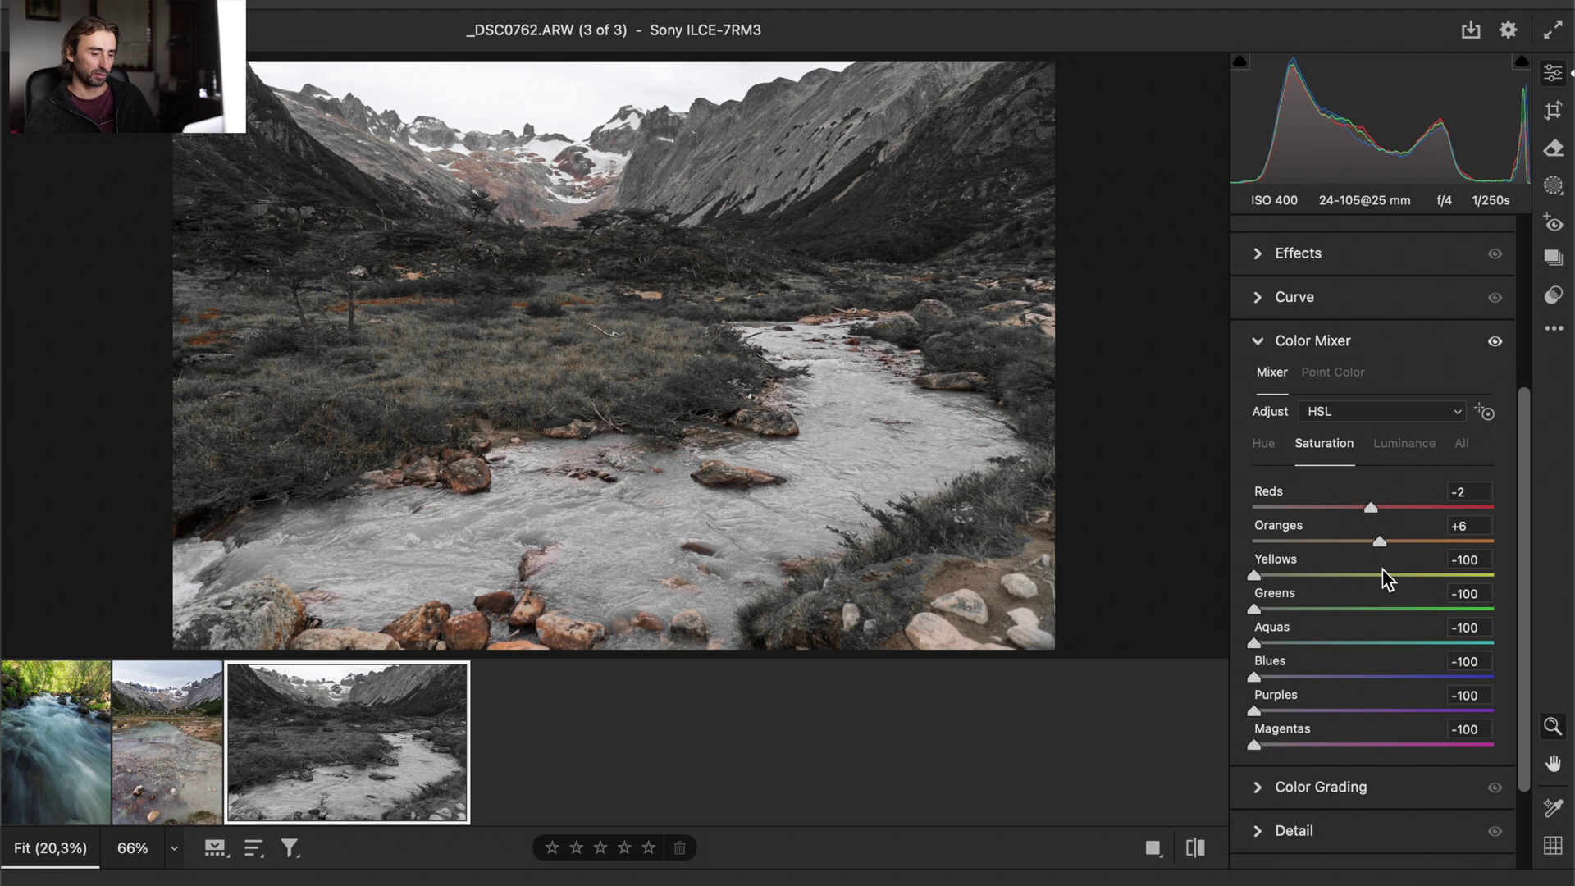
{"action": "left_click_drag", "start_coordinate": [1268, 577], "coordinate": [1402, 584]}
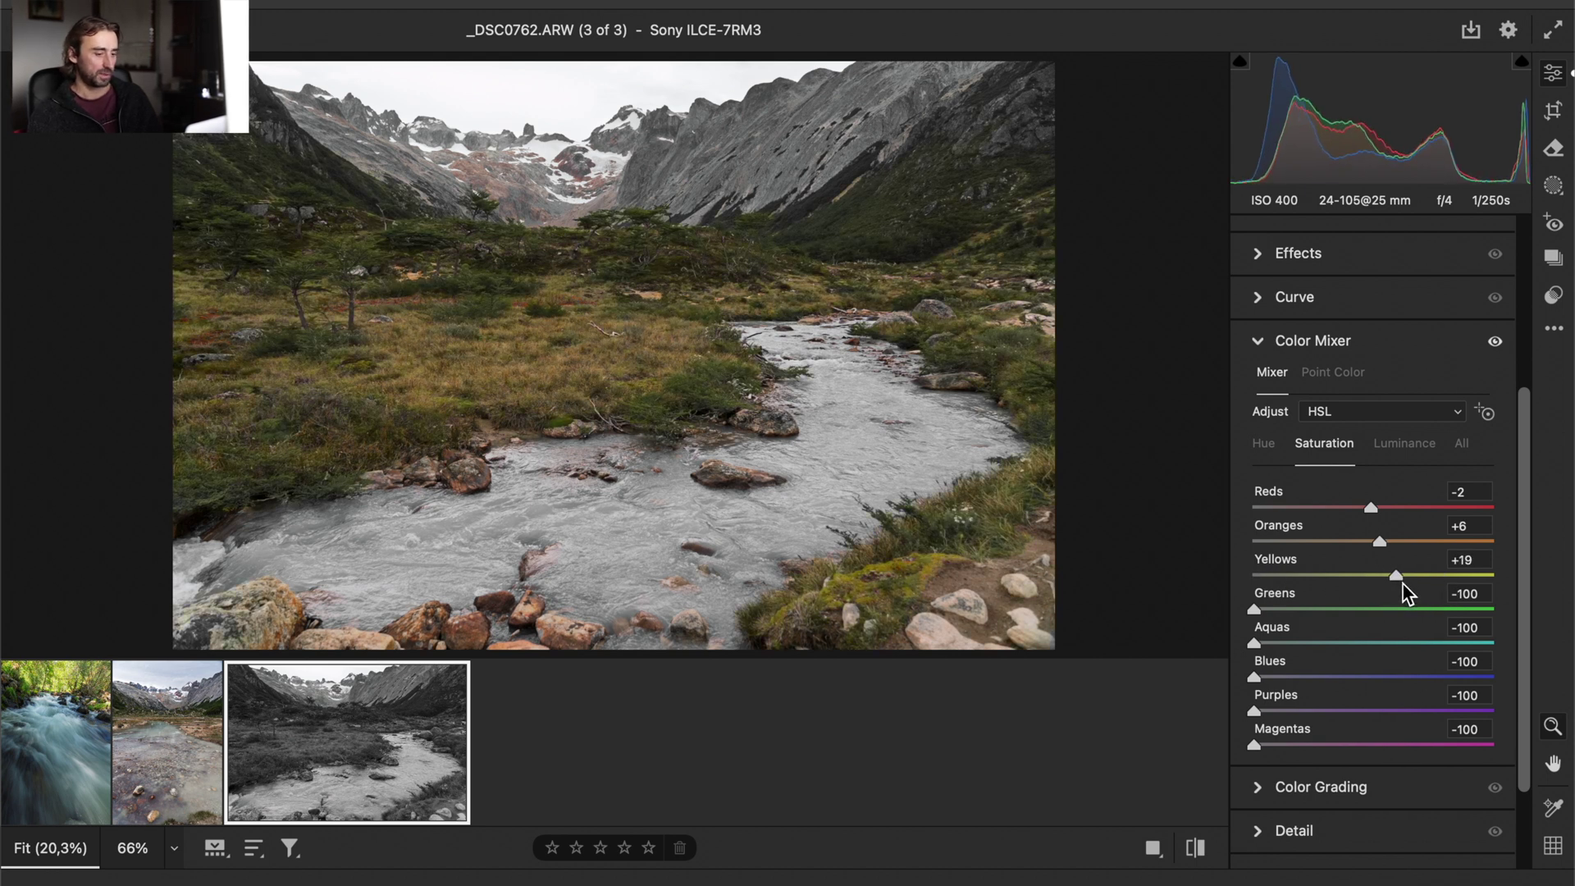
{"action": "left_click_drag", "start_coordinate": [1253, 609], "coordinate": [1392, 633]}
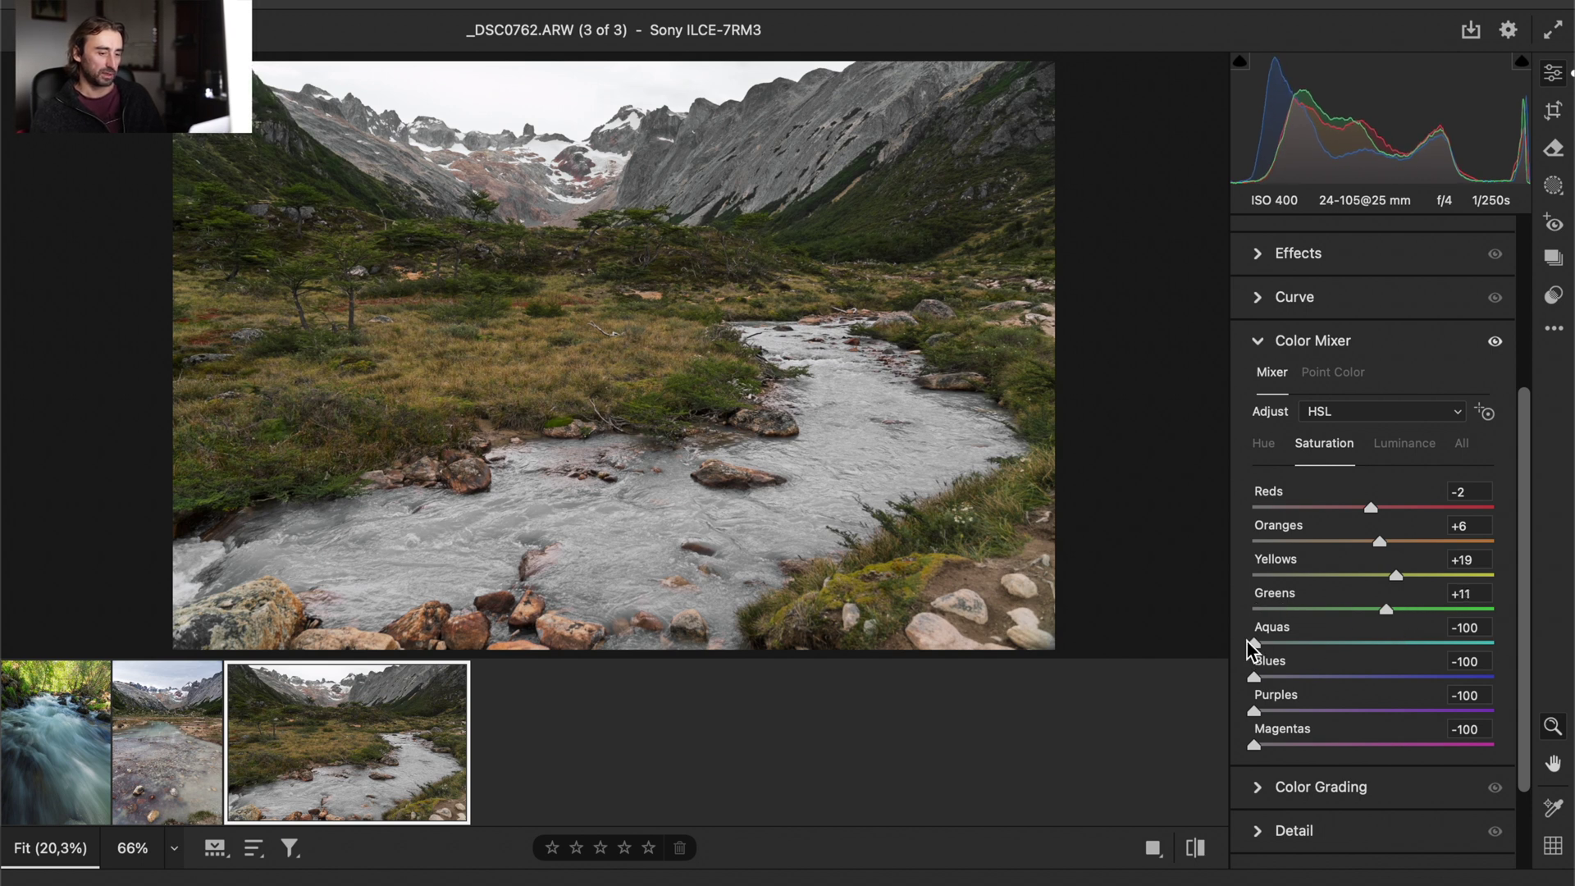
Set the third photo's Color Mixer Saturation to 0 for Aquas, +25 for Blues, +6 for Purples and +3 for Magentas
{"action": "left_click_drag", "start_coordinate": [1269, 648], "coordinate": [1355, 650]}
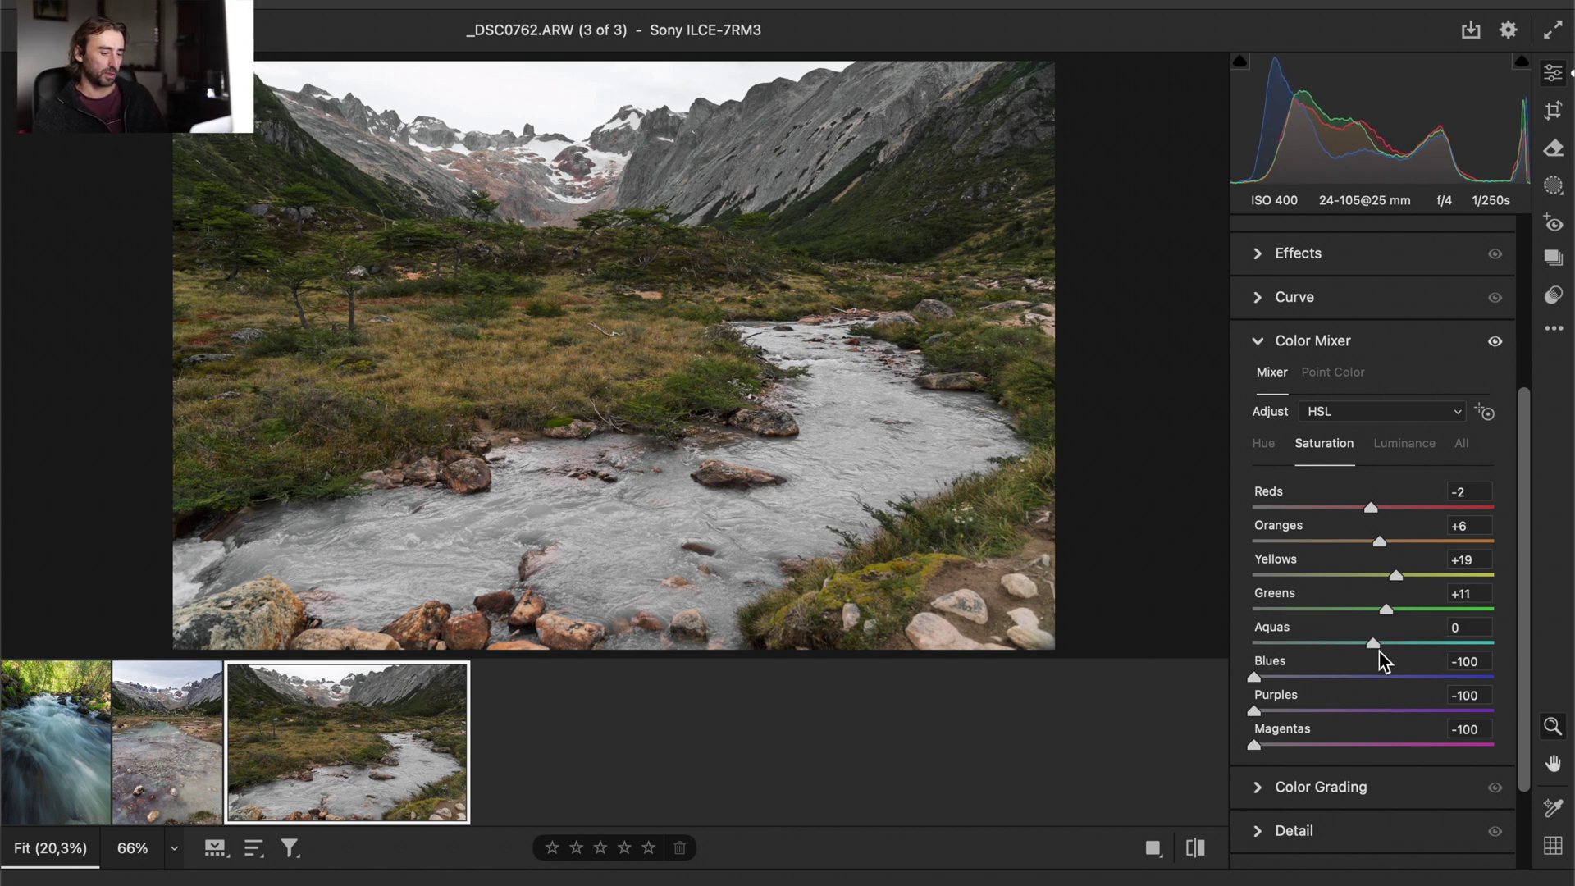
{"action": "left_click_drag", "start_coordinate": [1251, 679], "coordinate": [1398, 679]}
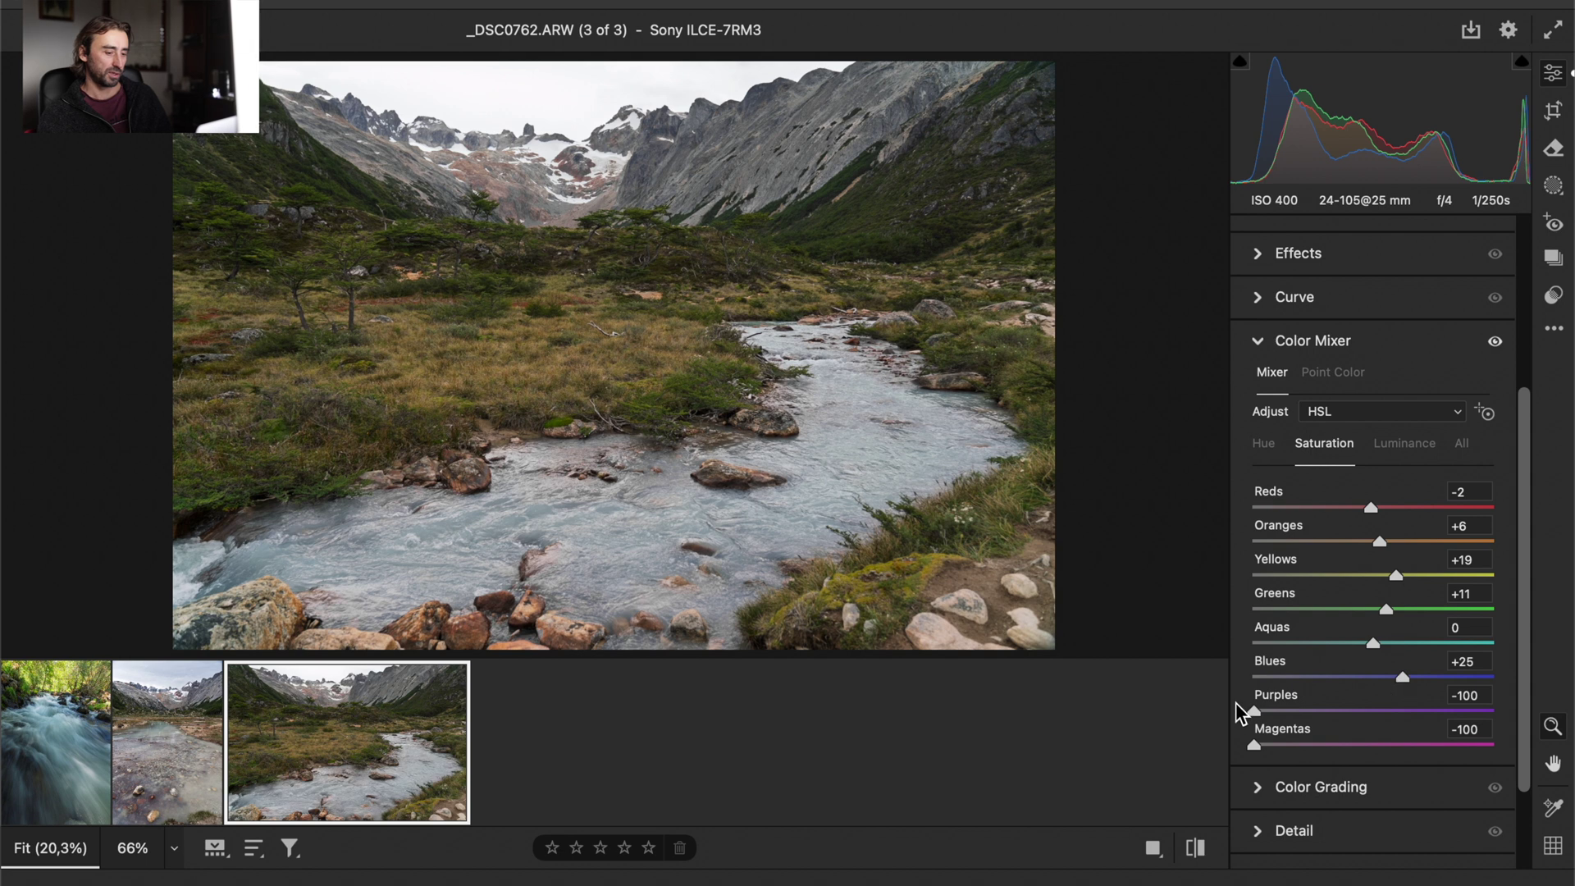
{"action": "left_click_drag", "start_coordinate": [1255, 712], "coordinate": [1380, 702]}
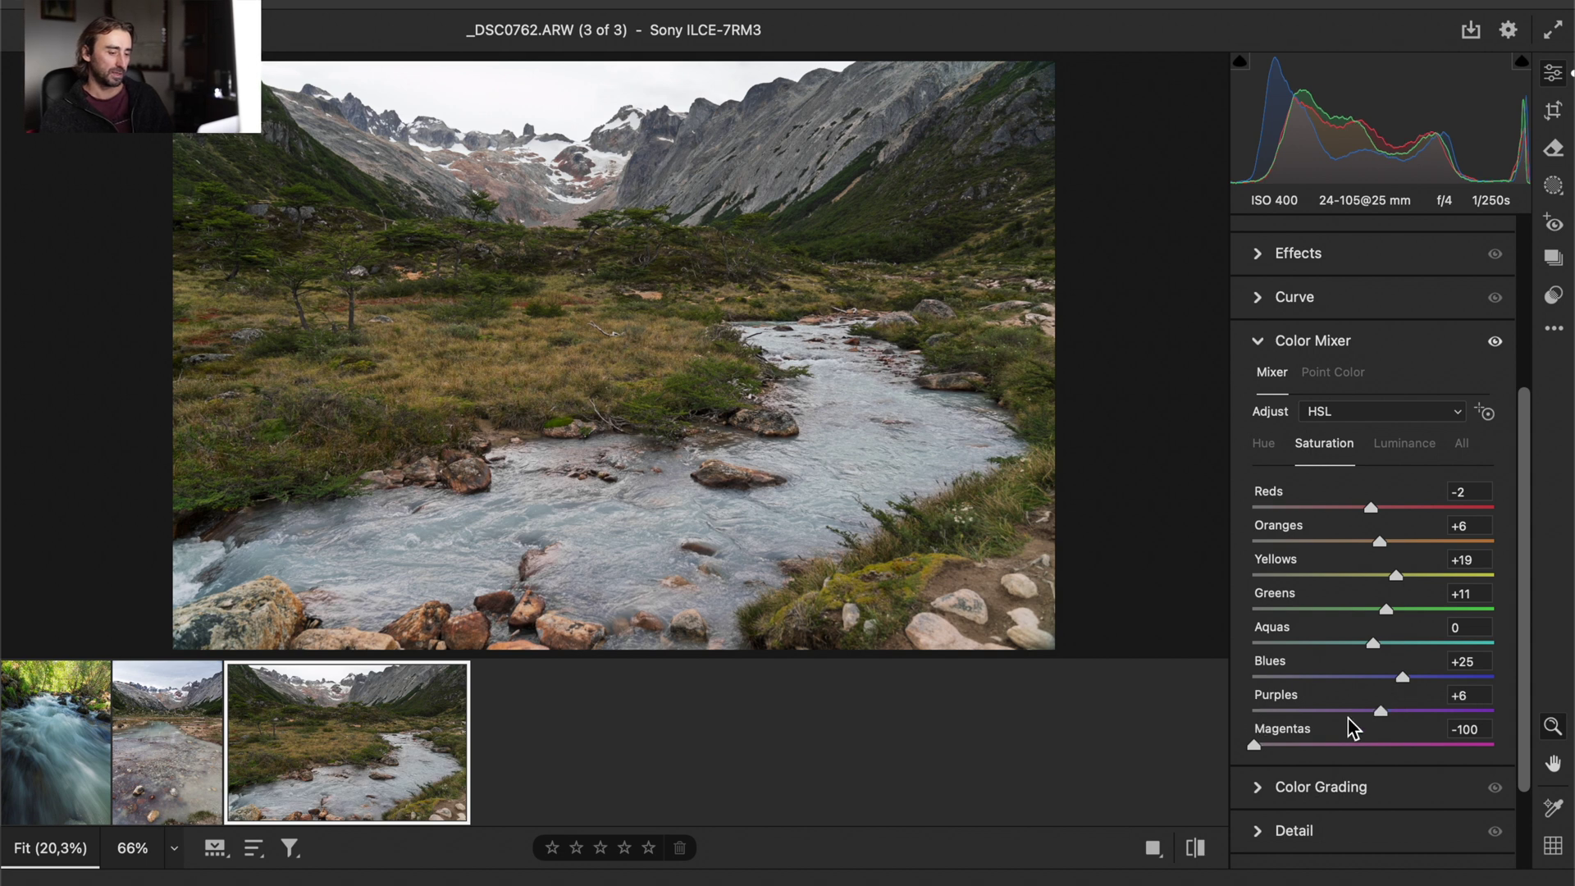
{"action": "left_click_drag", "start_coordinate": [1255, 745], "coordinate": [1352, 744]}
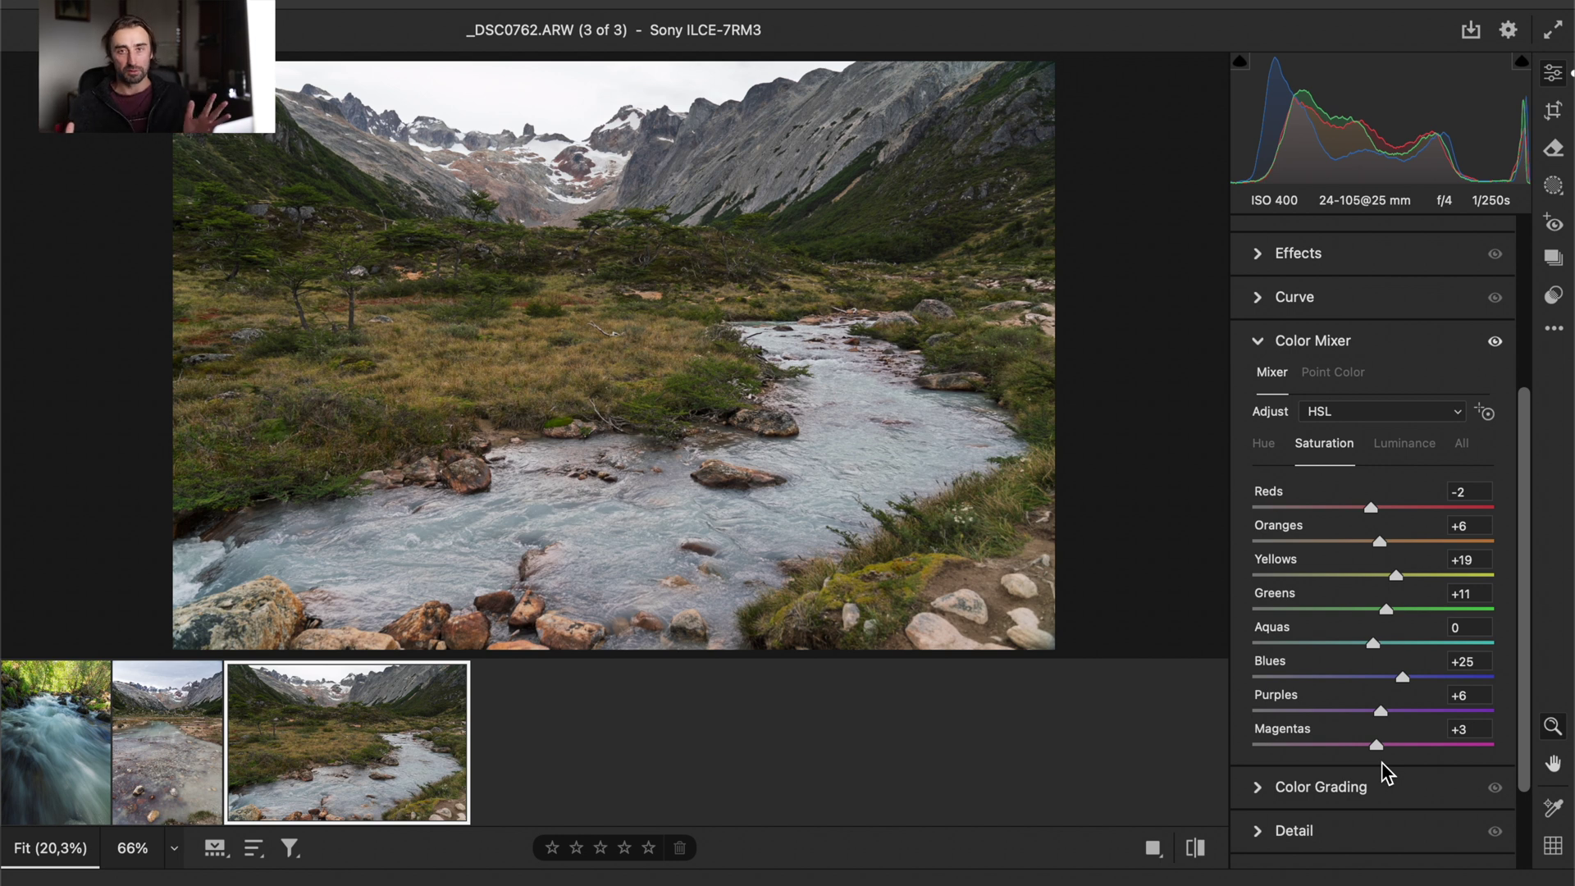
Set the third photo's Color Mixer Luminance to +14 for Oranges, +34 for Yellows, +30 for Greens, +17 for Aquas and +14 for Blues
{"action": "left_click", "coordinate": [1399, 447]}
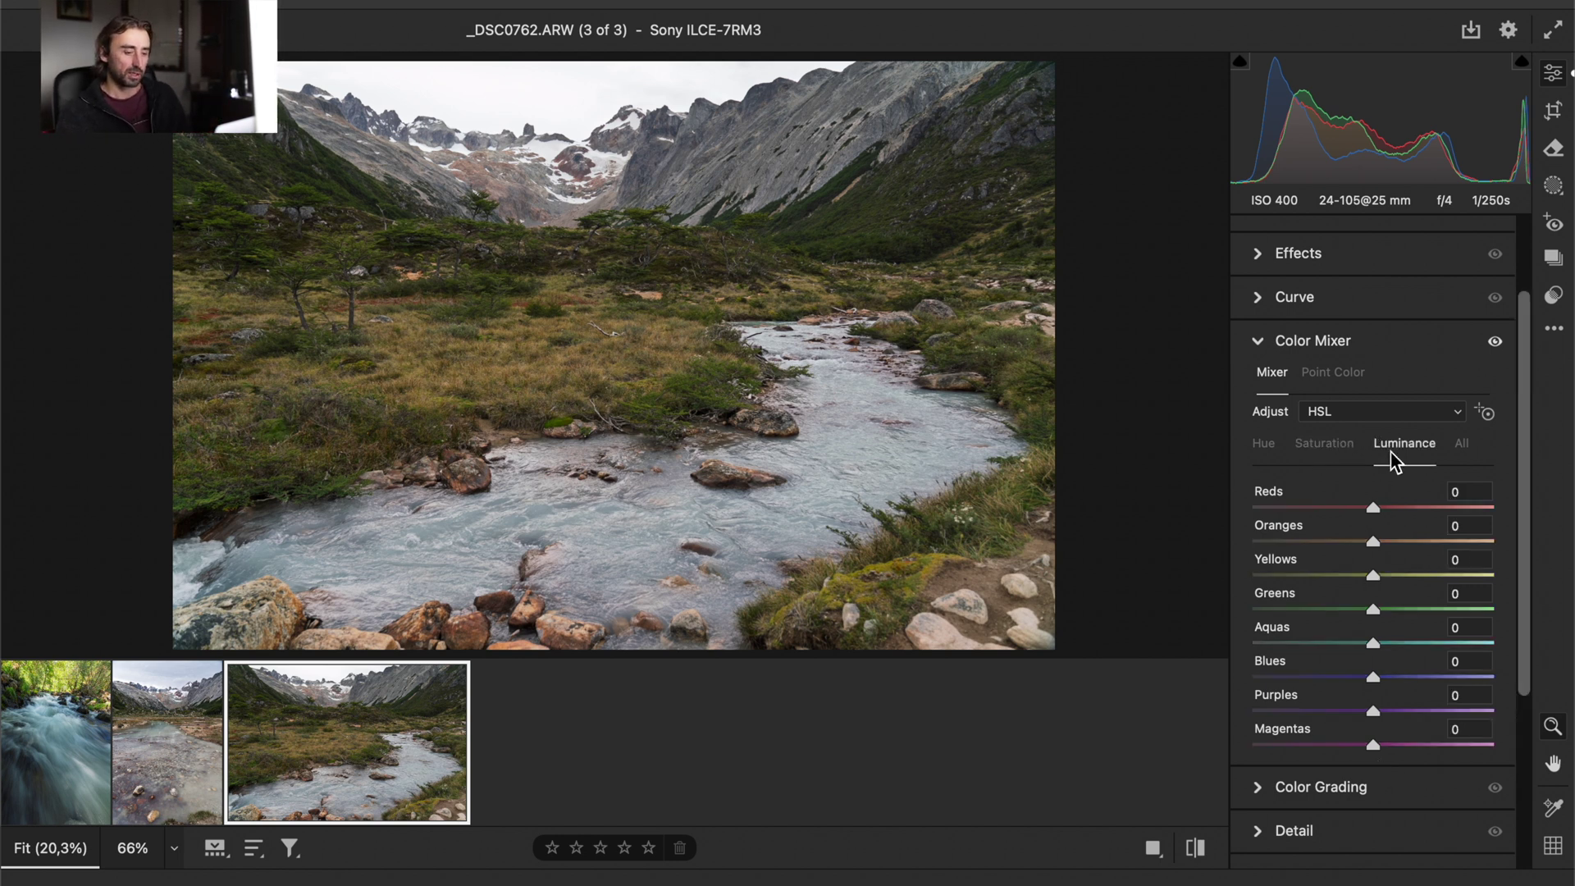
{"action": "left_click_drag", "start_coordinate": [1384, 579], "coordinate": [1395, 544]}
{"action": "left_click_drag", "start_coordinate": [1383, 609], "coordinate": [1419, 608]}
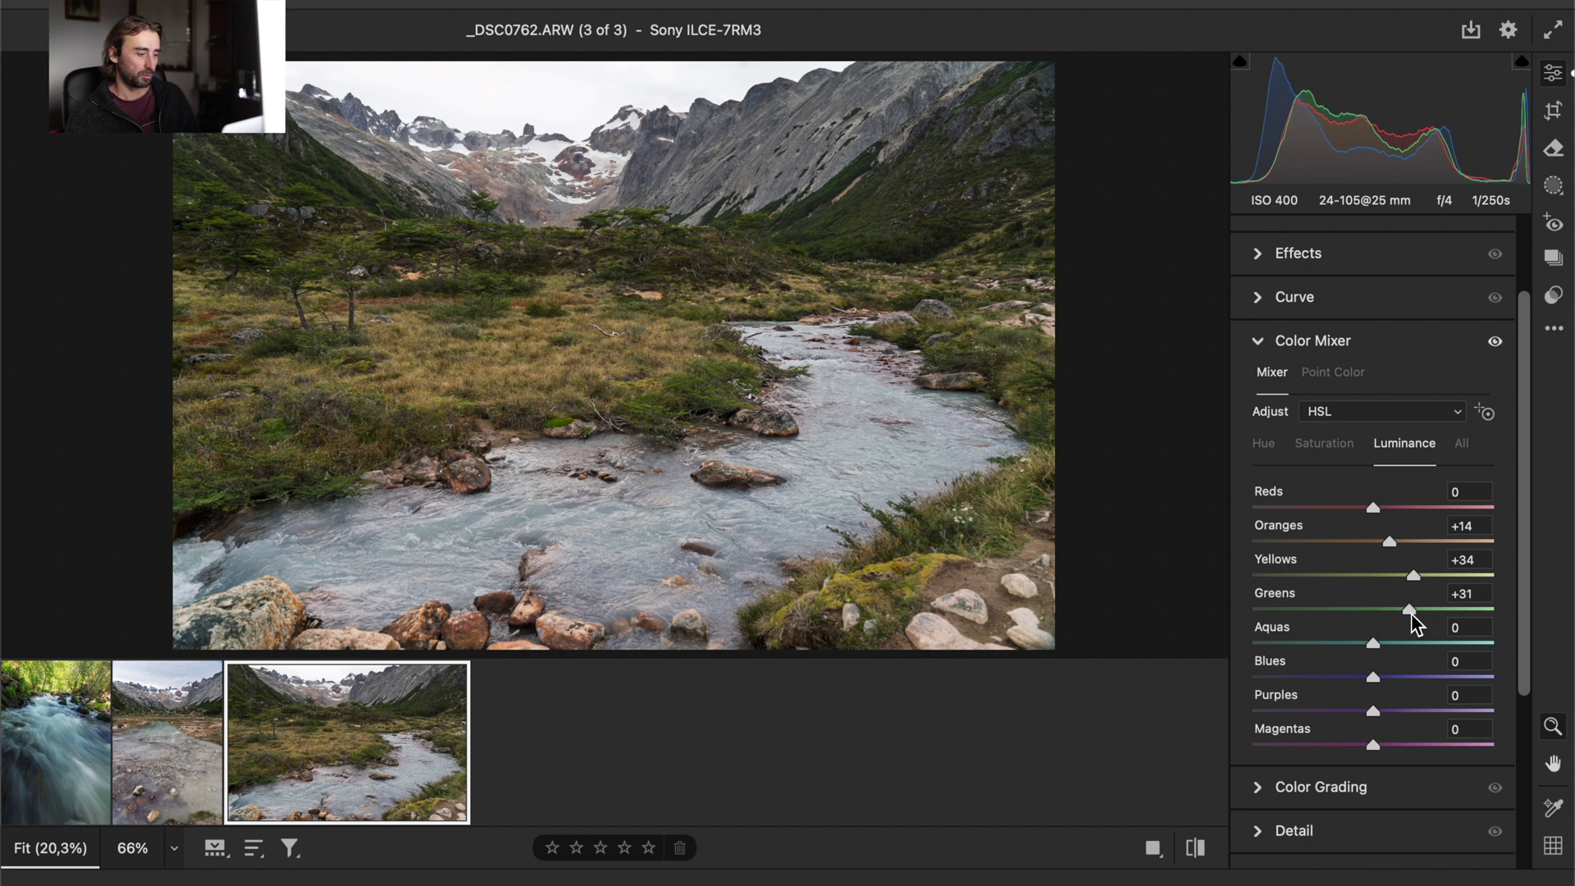
{"action": "left_click_drag", "start_coordinate": [1375, 681], "coordinate": [1396, 650]}
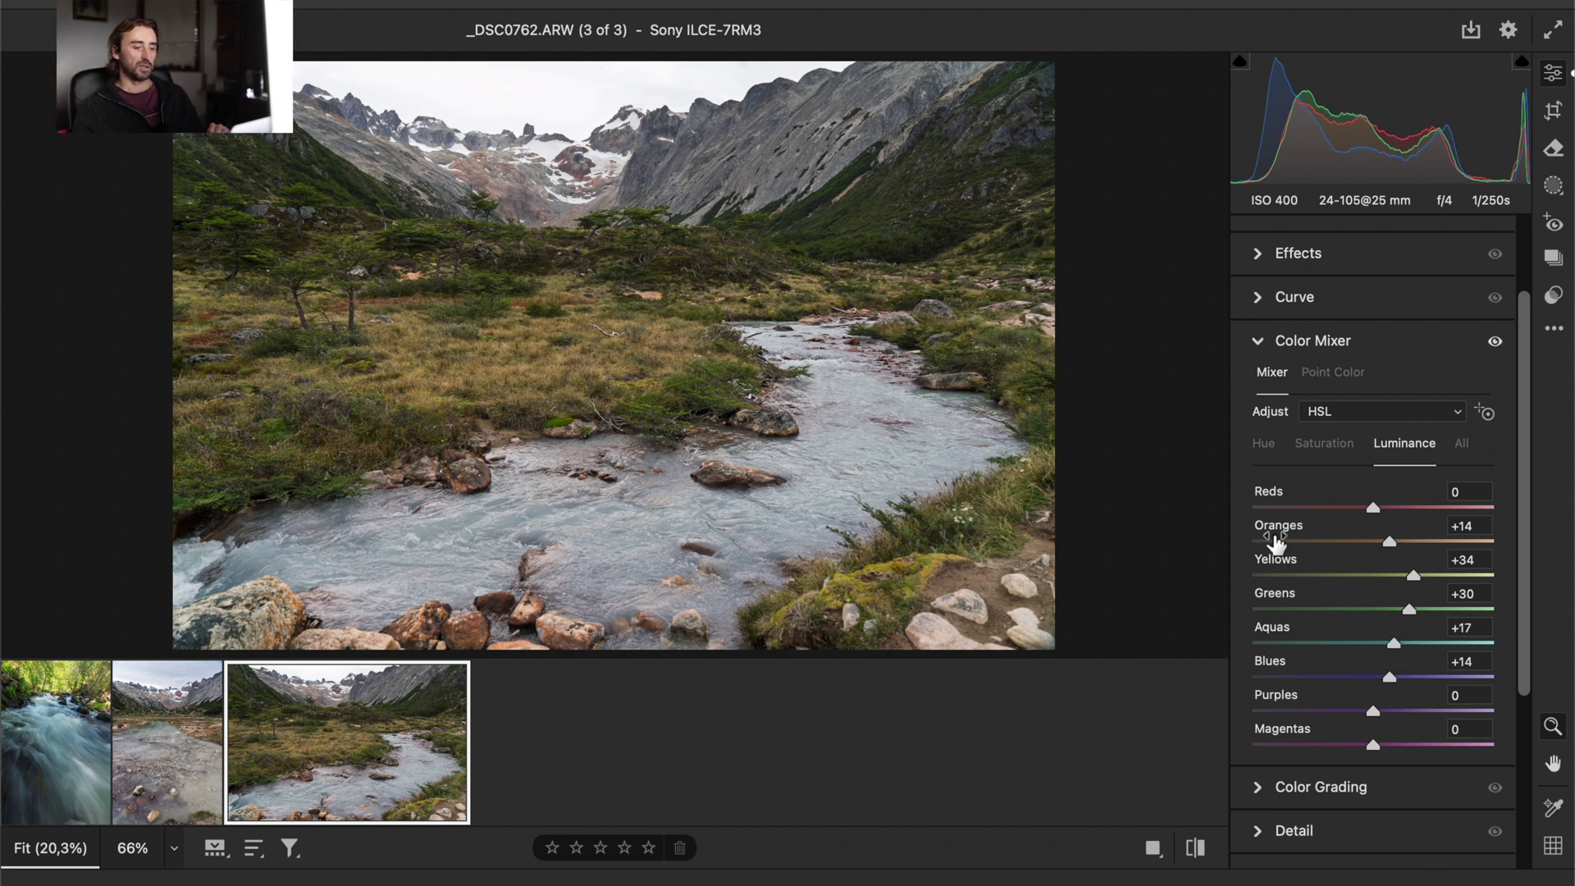
Compare the third photo's edit with its original settings, restore the edited view and check the applied profile
{"action": "left_click", "coordinate": [1197, 853]}
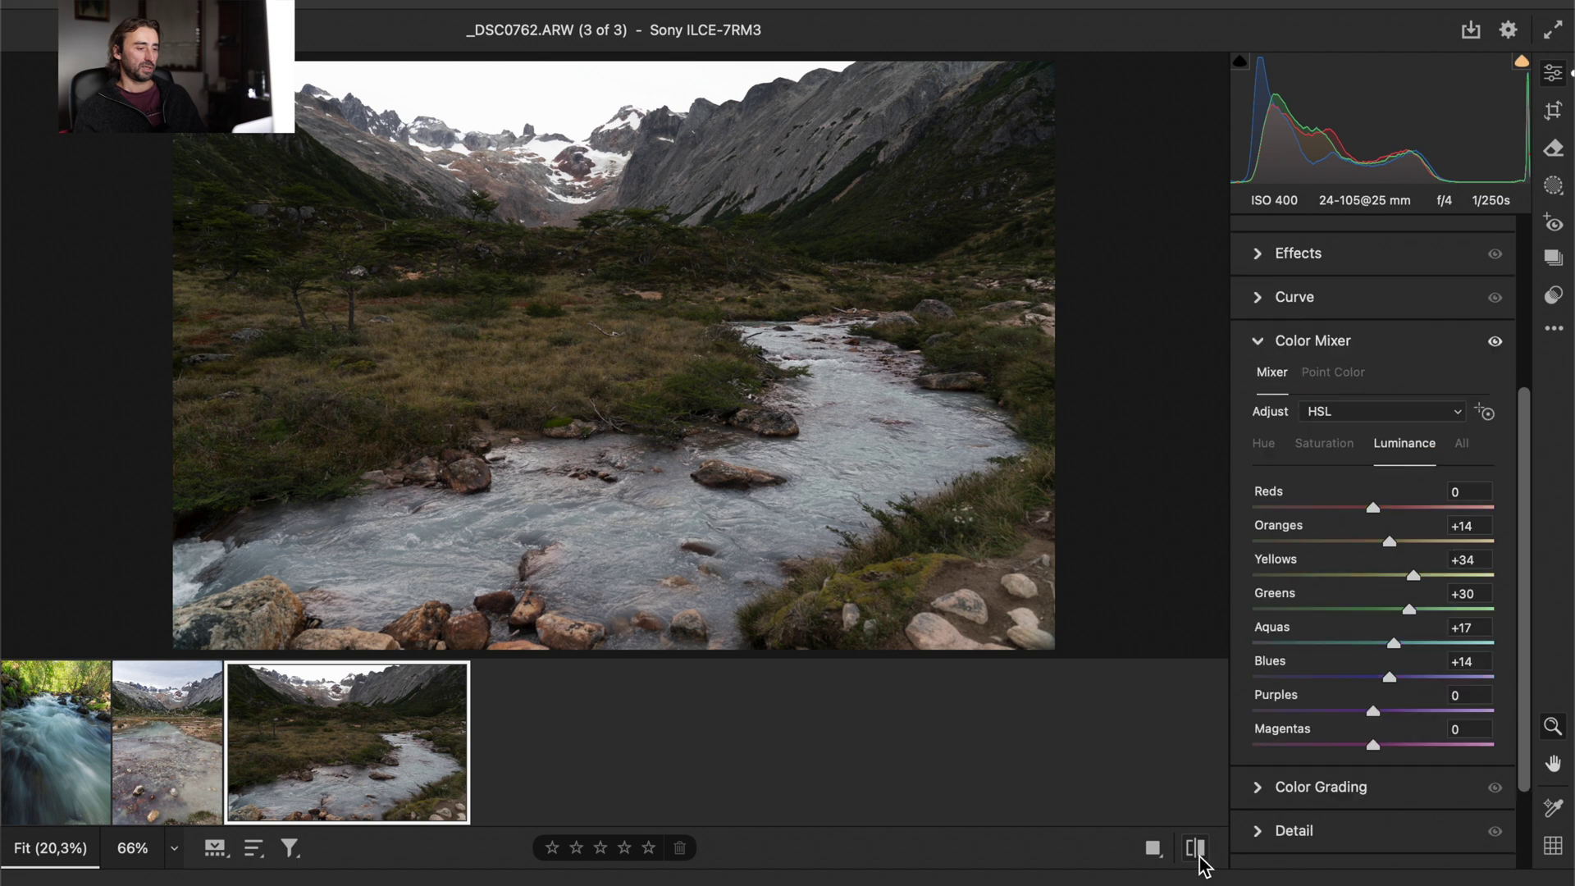
{"action": "left_click", "coordinate": [1197, 857]}
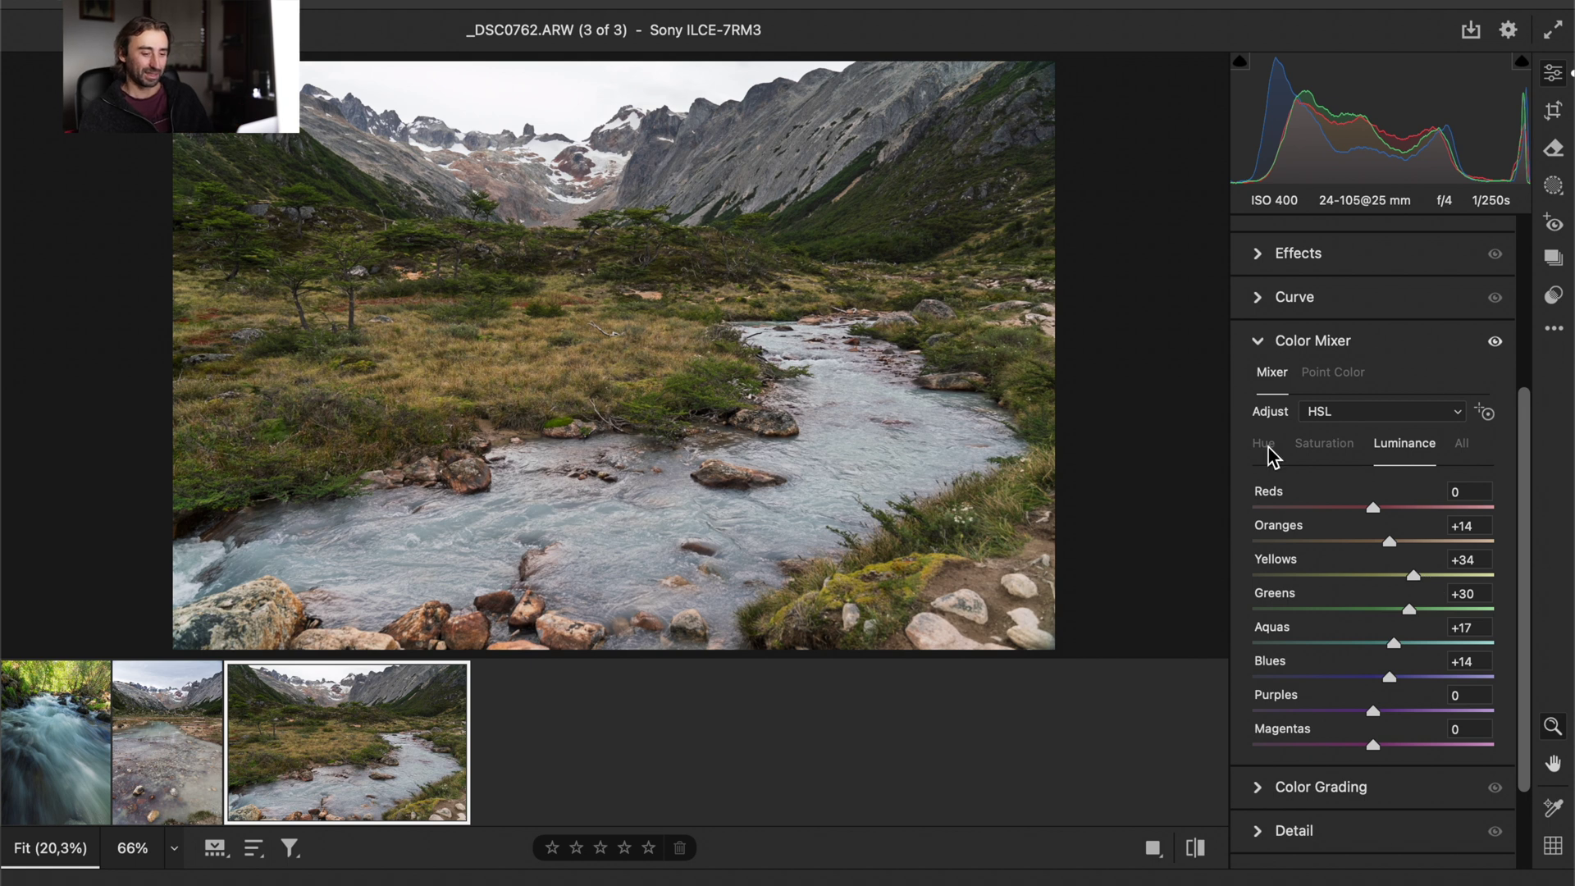
{"action": "scroll", "coordinate": [1310, 503], "scroll_direction": "up", "scroll_amount": 2}
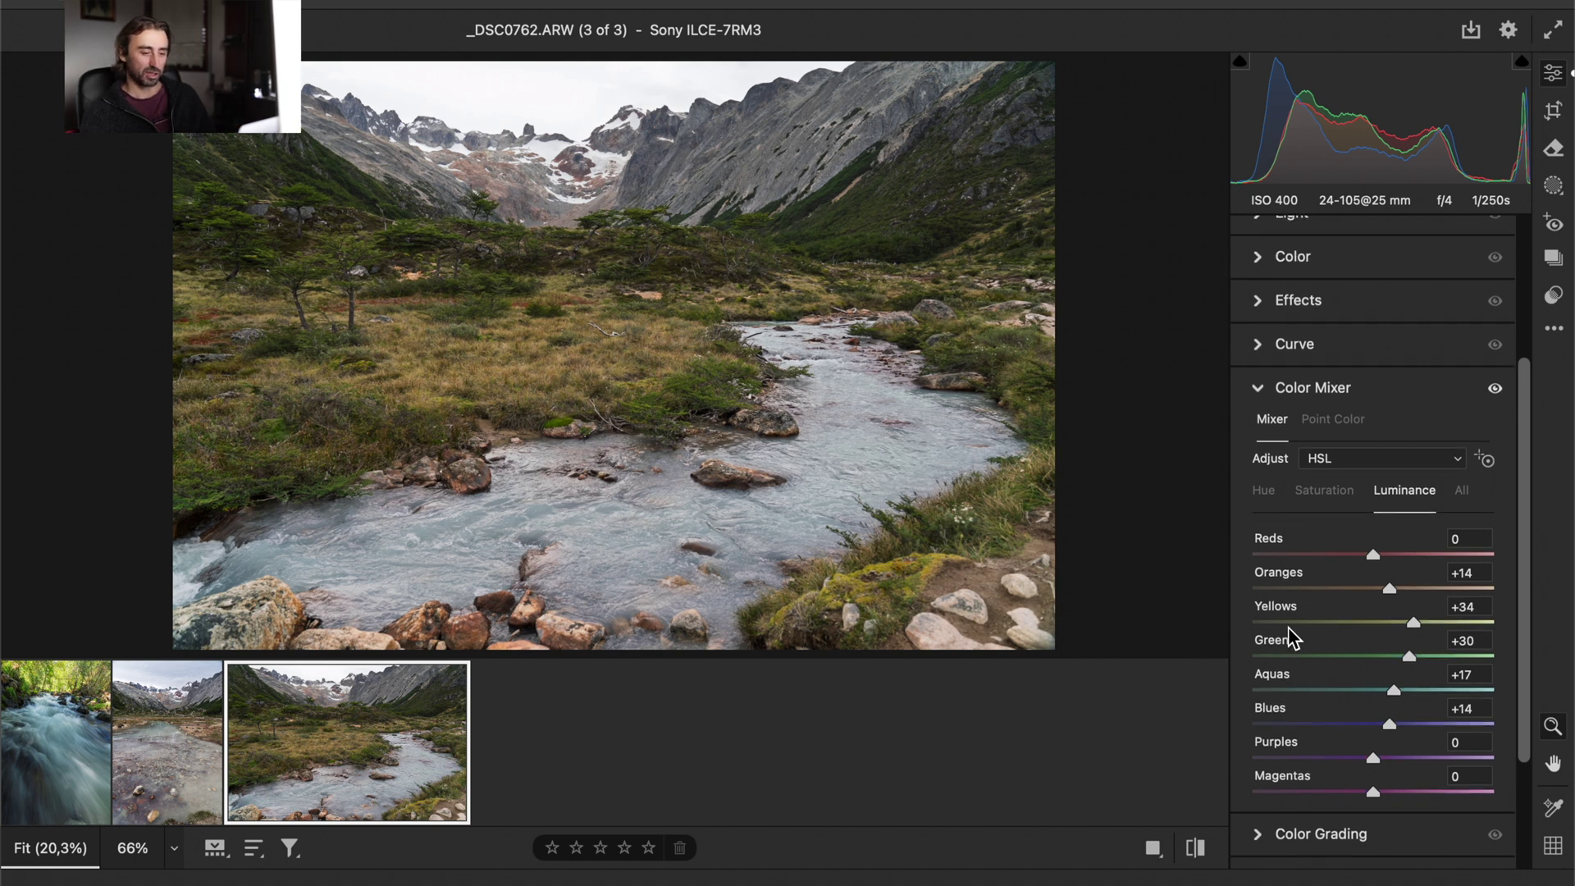
{"action": "scroll", "coordinate": [1317, 509], "scroll_direction": "up", "scroll_amount": 8}
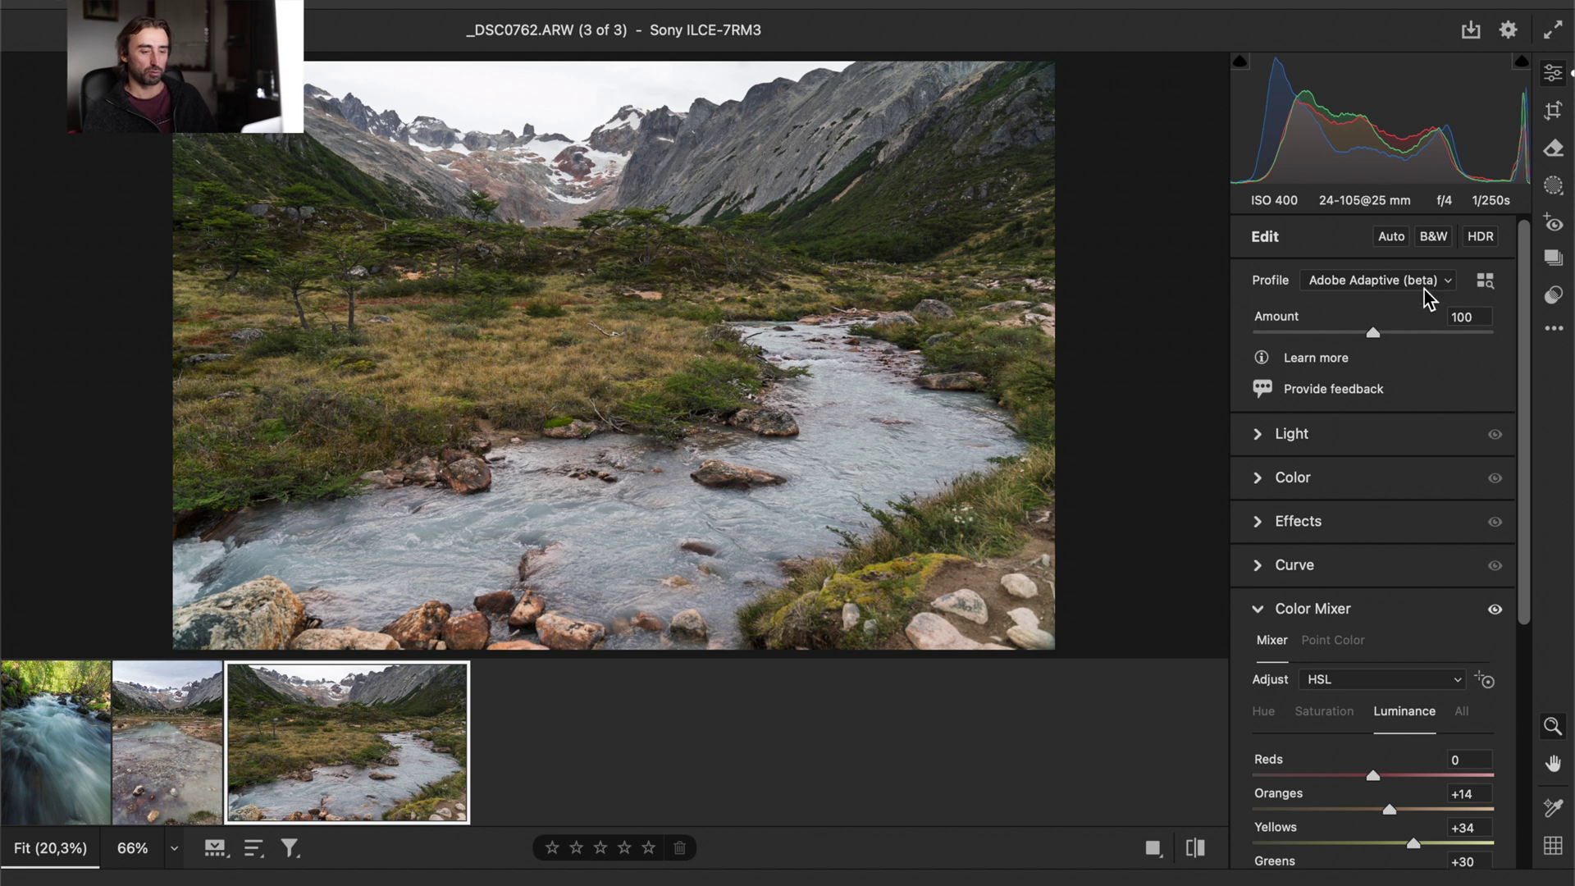
Set the third photo's Color Mixer Hue to +22 for Blues, +34 for Yellows and +16 for Oranges
{"action": "scroll", "coordinate": [1424, 304], "scroll_direction": "down", "scroll_amount": 12}
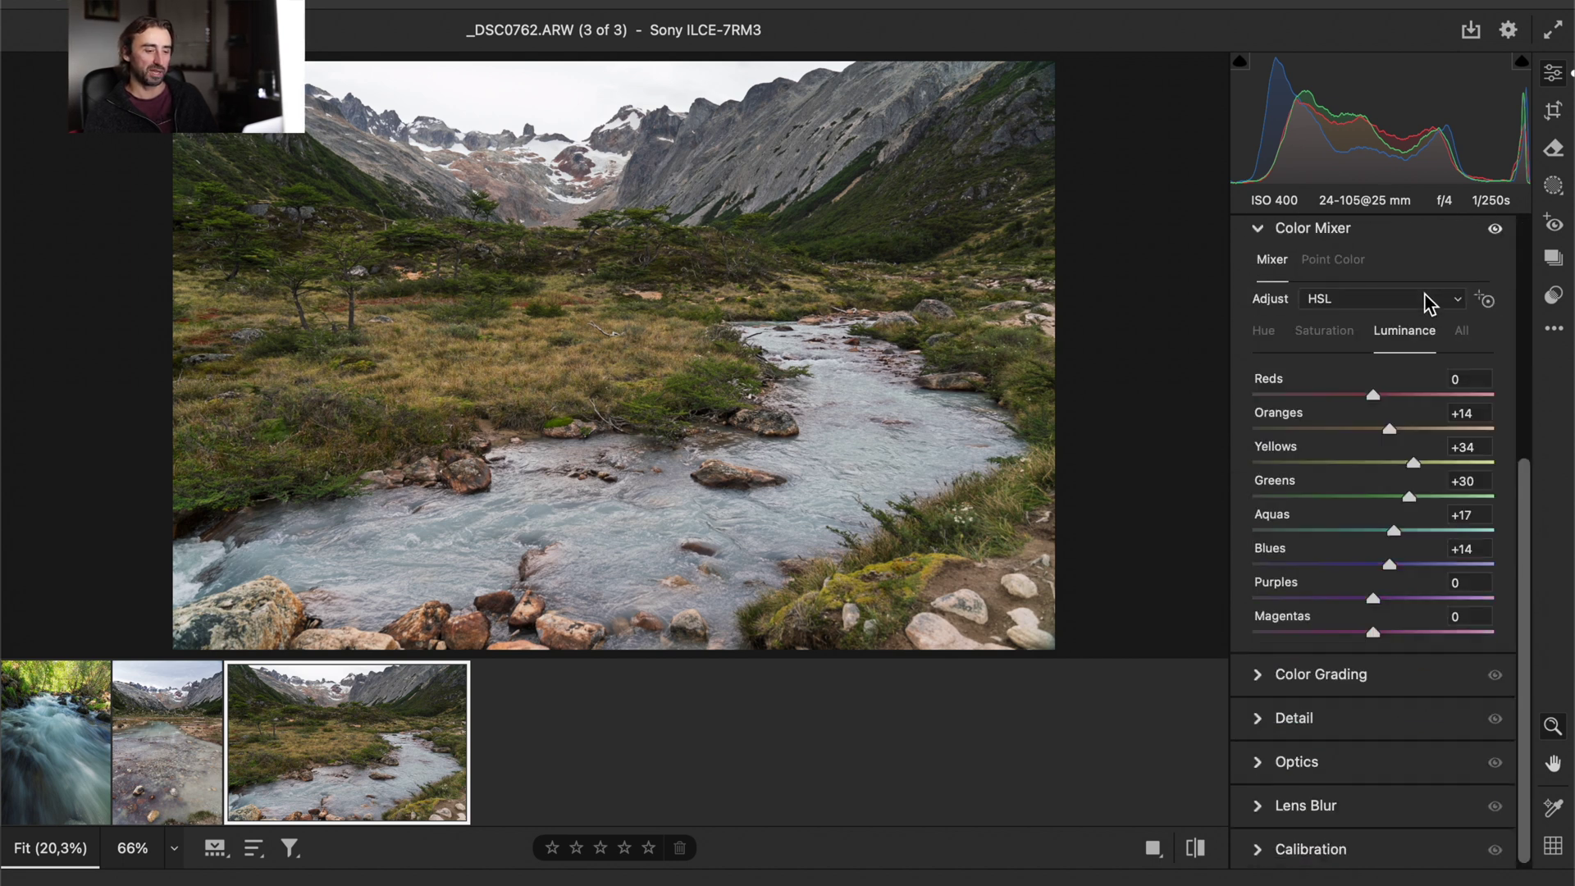
{"action": "left_click", "coordinate": [1265, 330]}
{"action": "mouse_move", "coordinate": [1373, 564]}
{"action": "left_mouse_down"}
{"action": "mouse_move", "coordinate": [1428, 567]}
{"action": "mouse_move", "coordinate": [1400, 565]}
{"action": "left_mouse_up"}
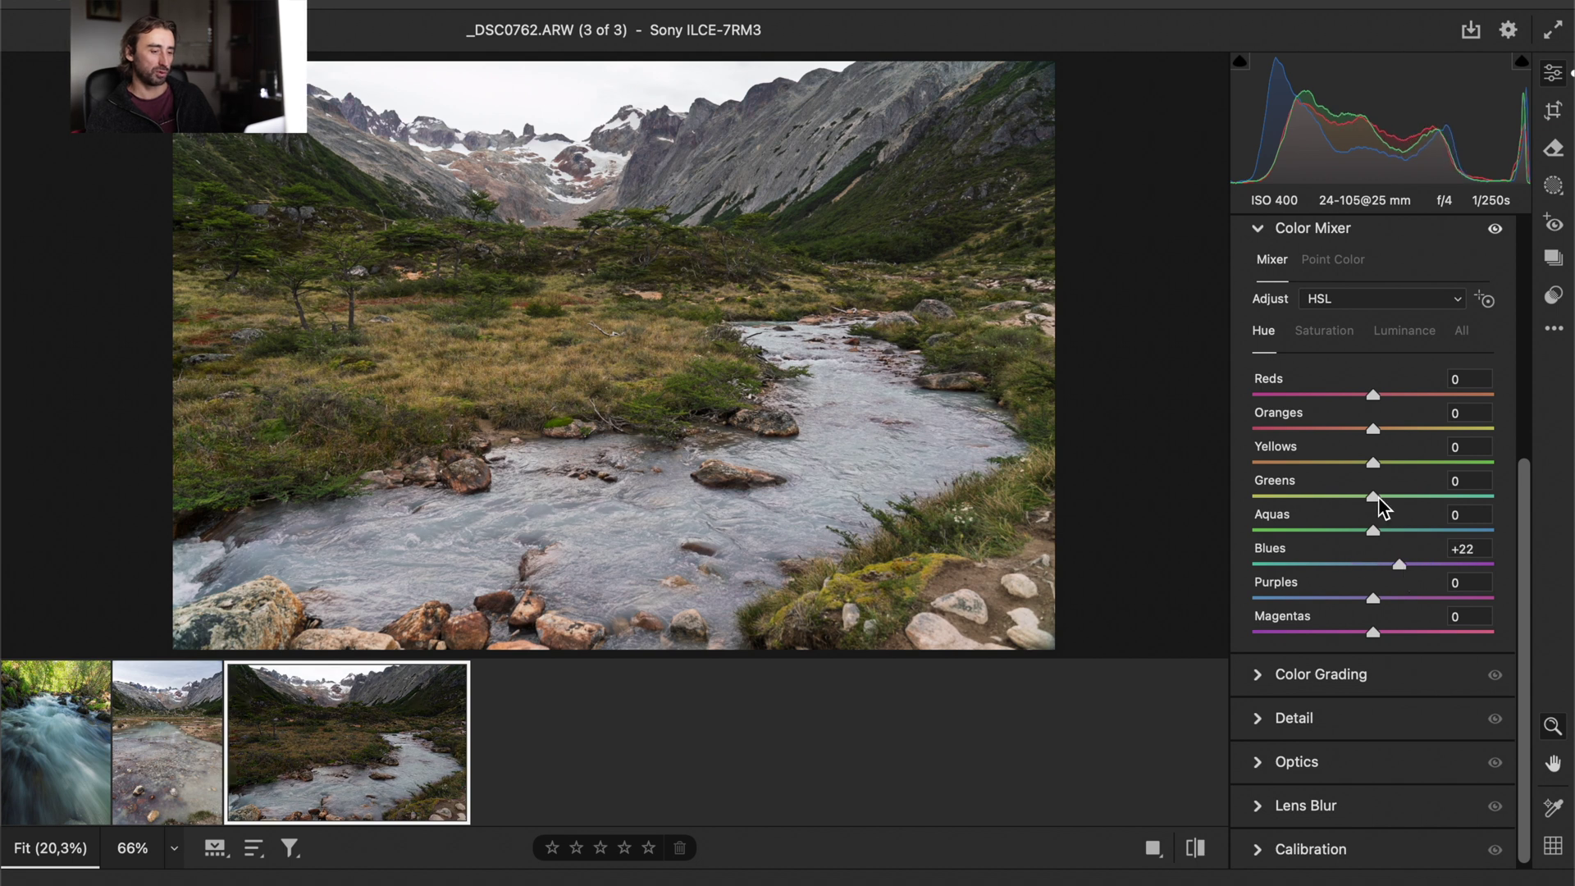
{"action": "left_click_drag", "start_coordinate": [1414, 460], "coordinate": [1392, 430]}
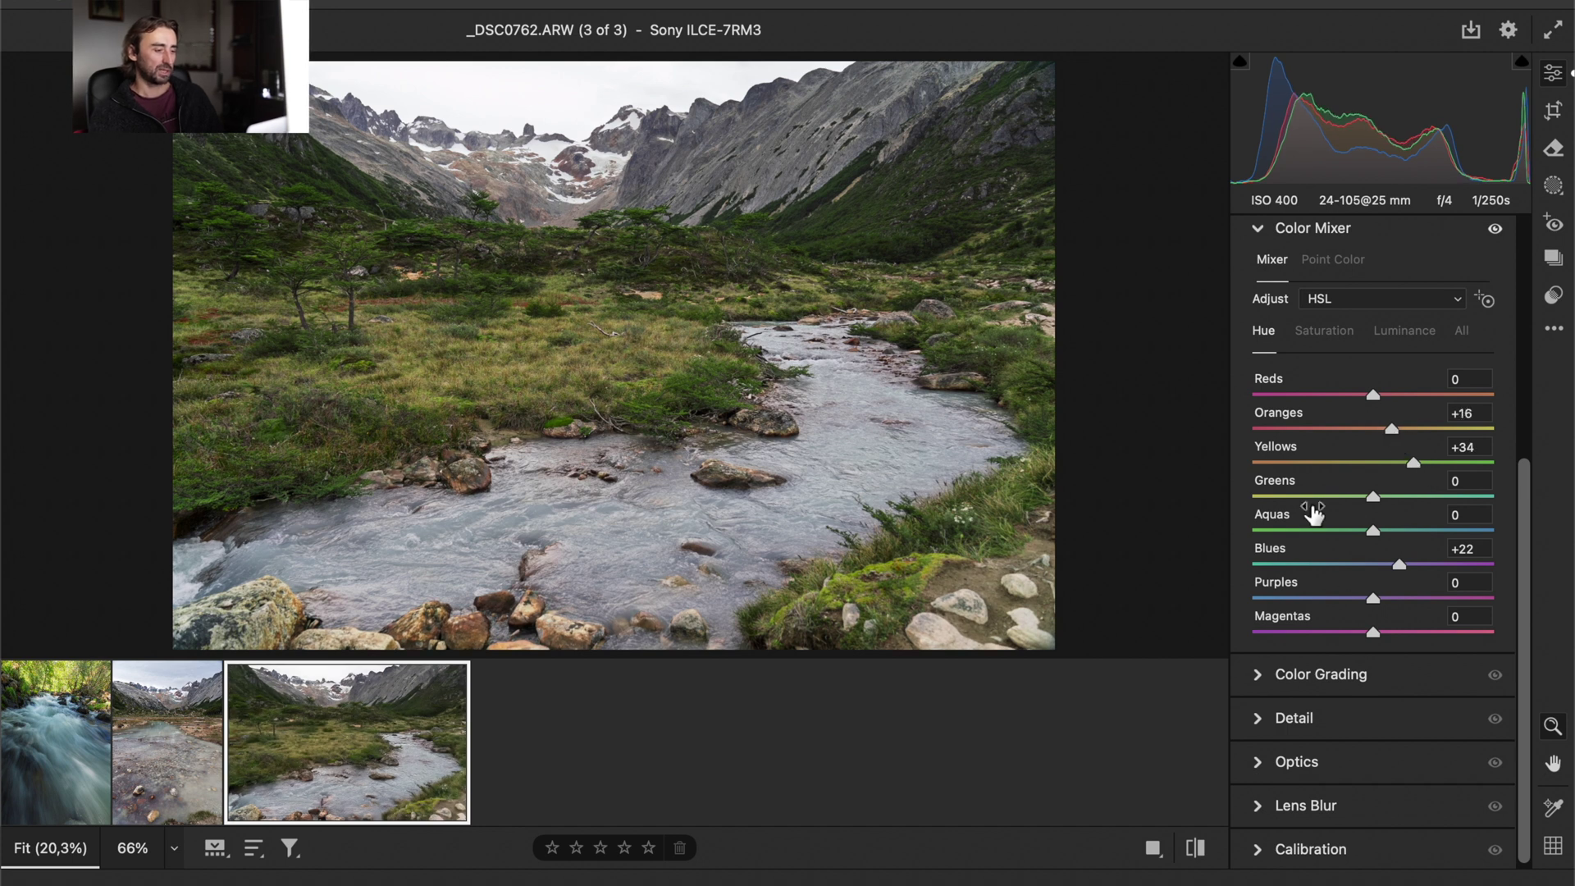